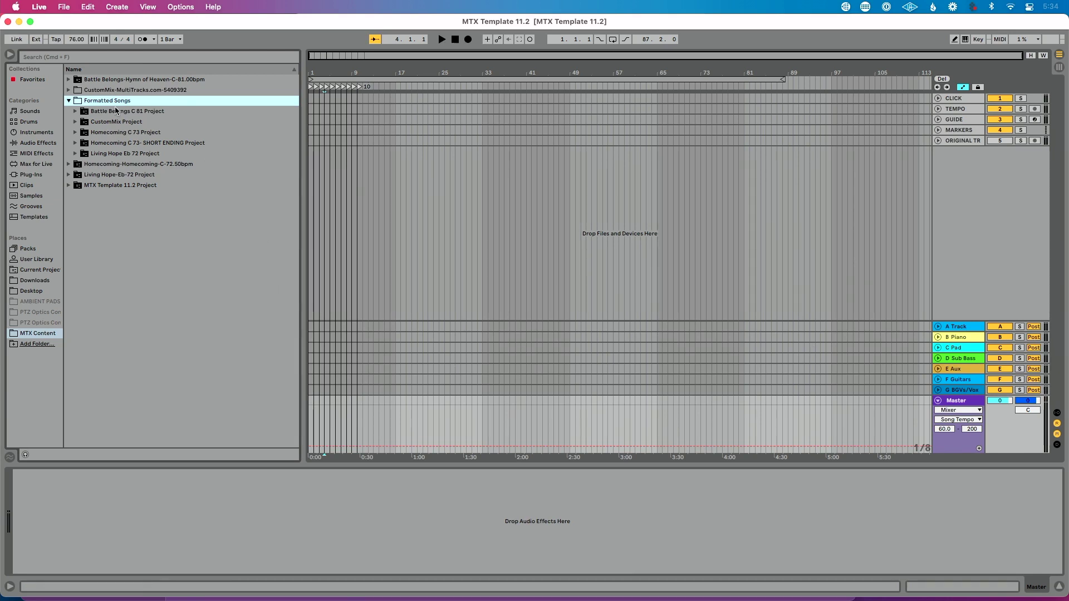
Step: Import Battle Belongs C 81.als into the arrangement and move its click, tempo, guide and marker clips onto the template's matching tracks
{"action": "left_click", "coordinate": [75, 112]}
{"action": "left_click", "coordinate": [118, 153]}
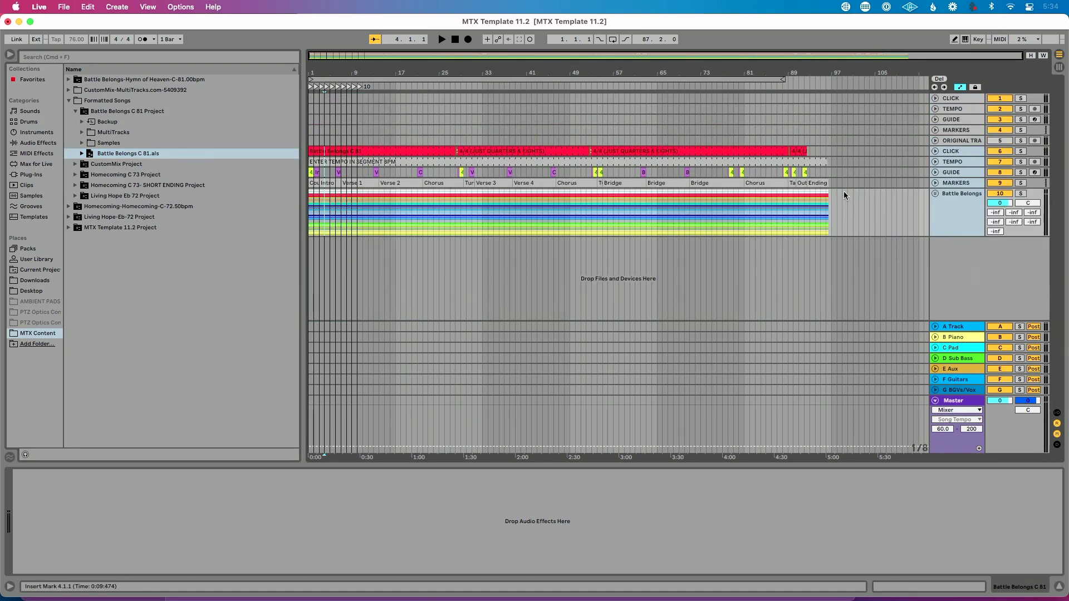
{"action": "left_click_drag", "start_coordinate": [843, 187], "coordinate": [307, 157]}
{"action": "key", "text": "super+c"}
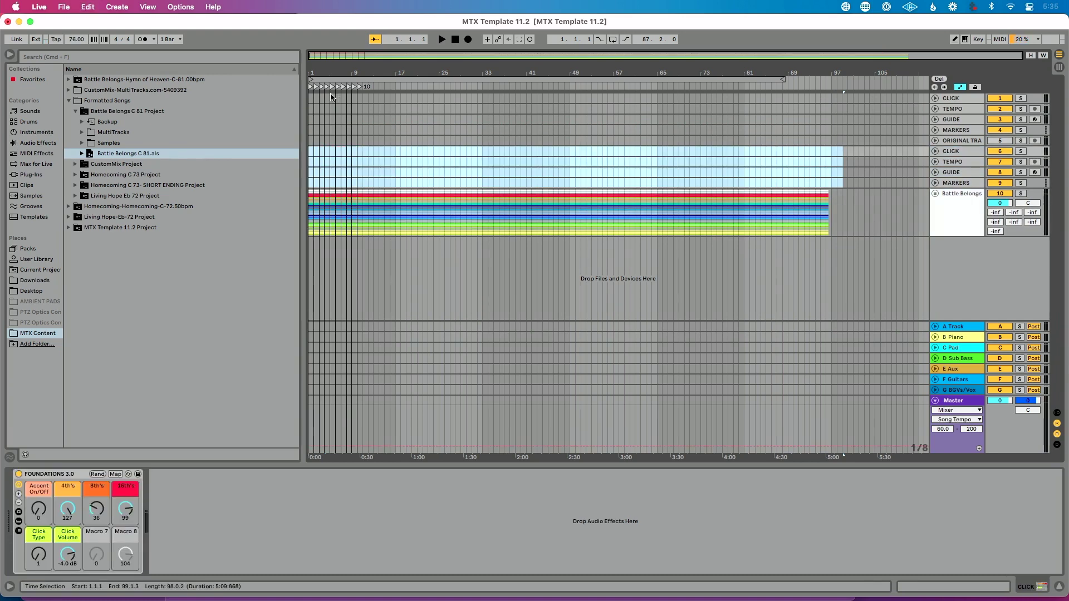
{"action": "key", "text": "Delete"}
{"action": "left_click", "coordinate": [321, 100]}
{"action": "key", "text": "super+z"}
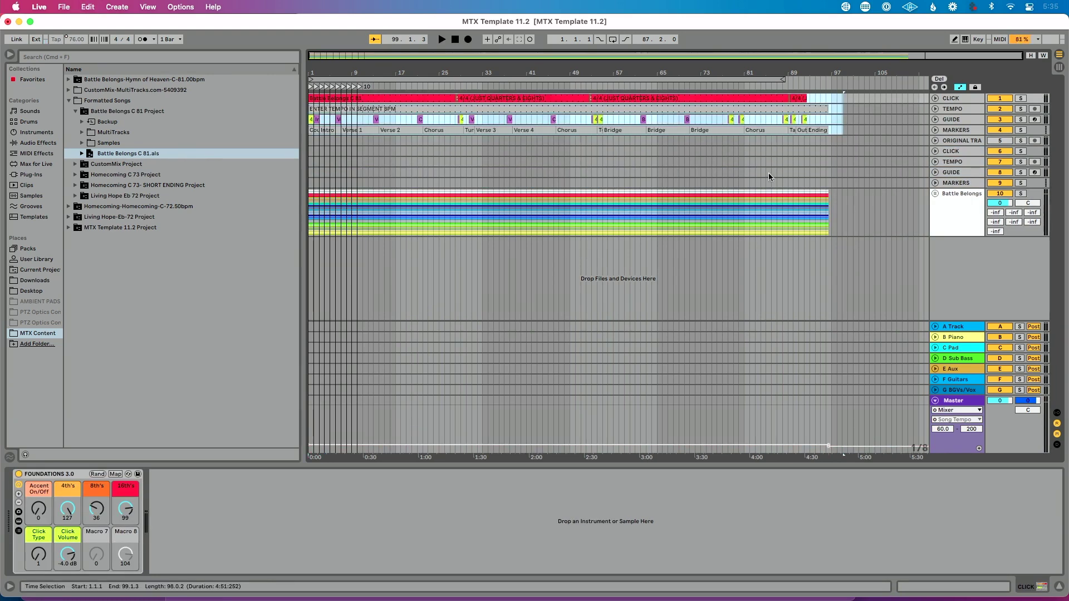
Step: Delete the empty original tracks placeholder and the duplicate CLICK, TEMPO, GUIDE and MARKERS tracks above the Battle Belongs group
{"action": "left_click", "coordinate": [944, 143]}
{"action": "left_click", "coordinate": [957, 183], "text": "shift"}
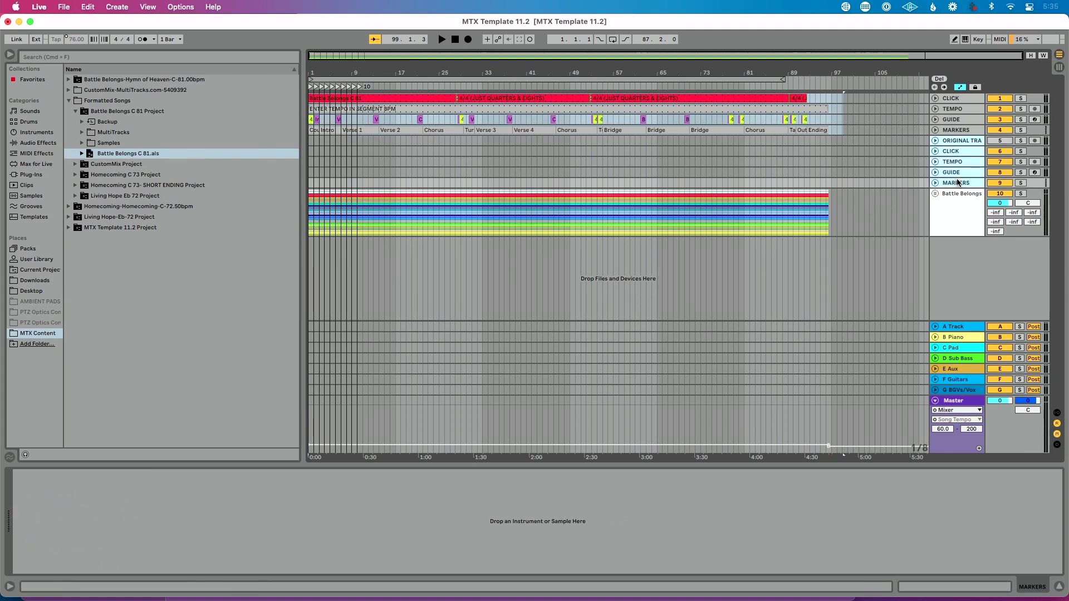
{"action": "key", "text": "Delete"}
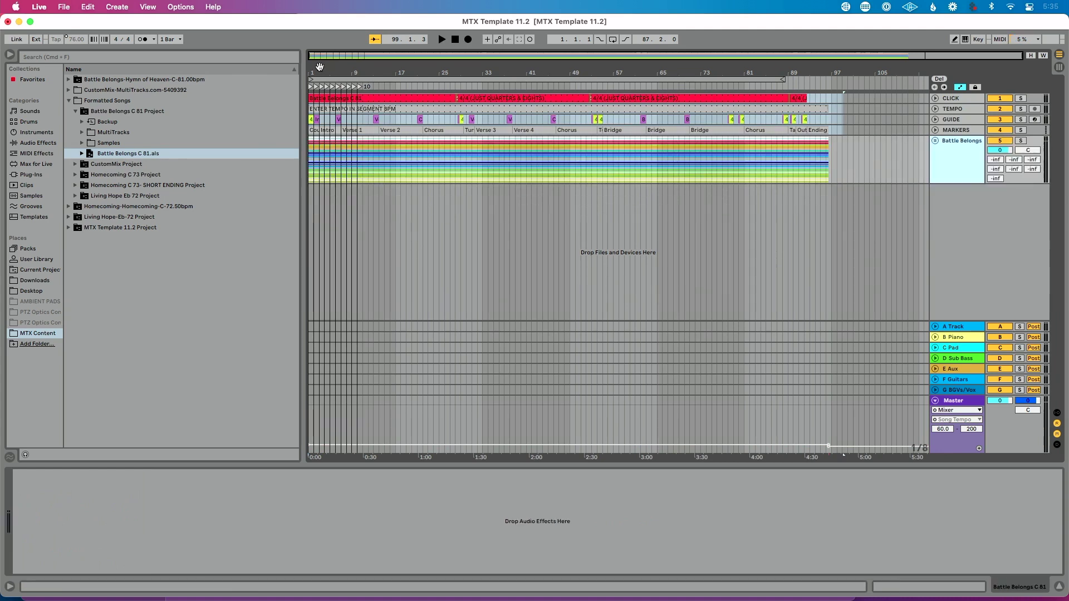
Step: Move locator 2 to just past the end of the Battle Belongs song
{"action": "left_click", "coordinate": [315, 87]}
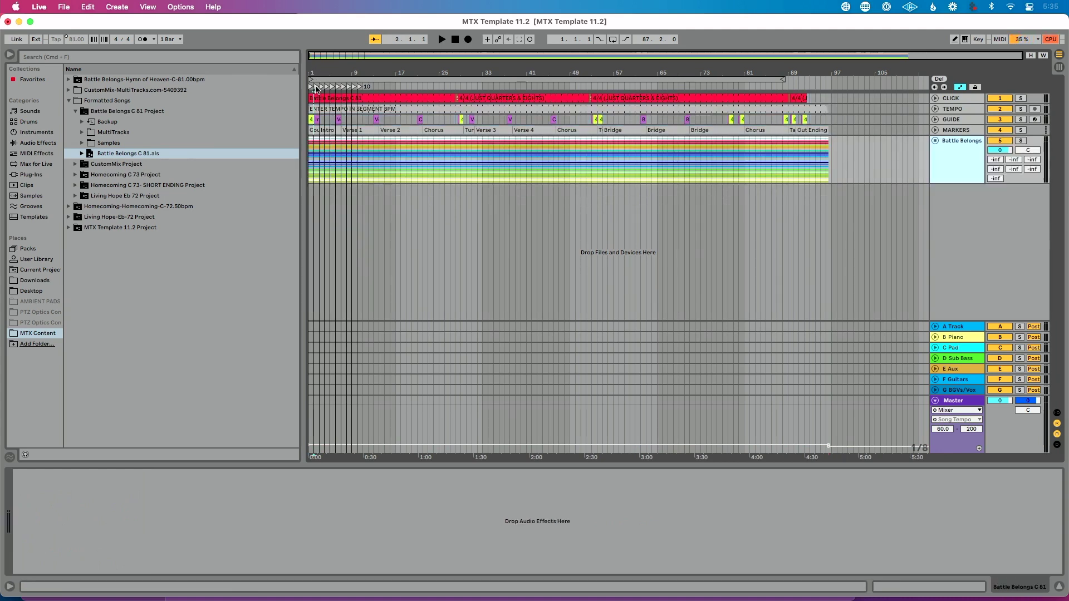
{"action": "left_click_drag", "start_coordinate": [316, 87], "coordinate": [833, 167]}
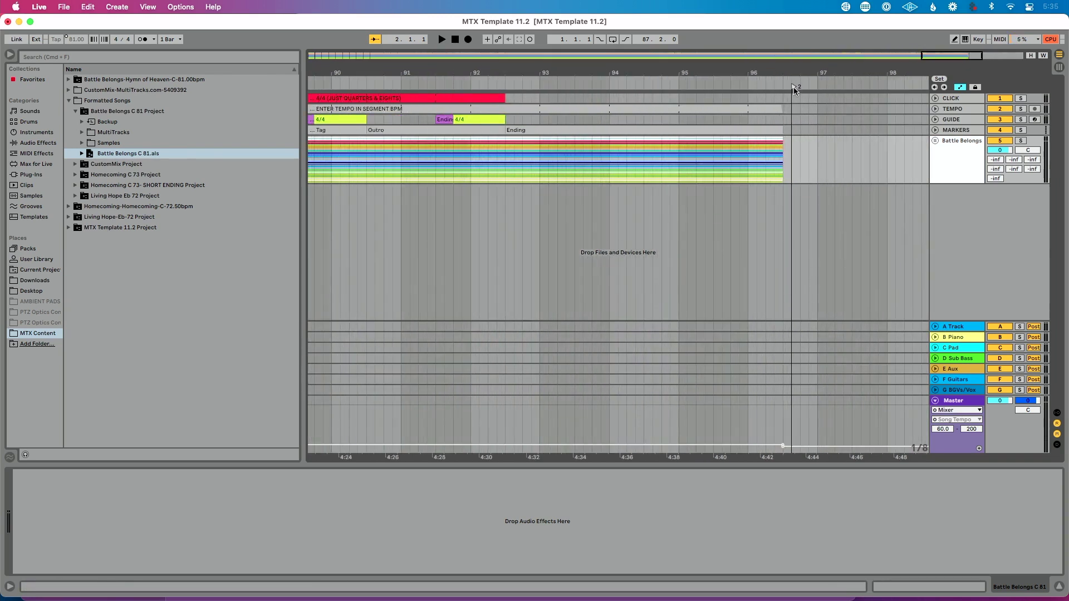
{"action": "left_click_drag", "start_coordinate": [795, 90], "coordinate": [821, 22]}
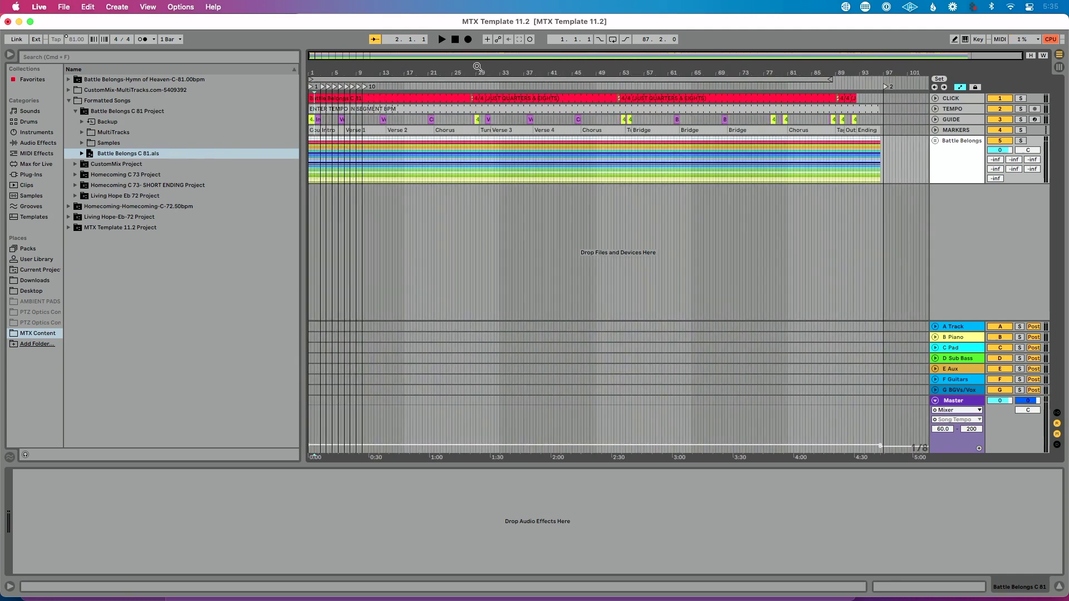
Step: Insert a 2/4 time signature change at bar 28, where the click clip switches to 2/4
{"action": "left_click_drag", "start_coordinate": [466, 70], "coordinate": [503, 81]}
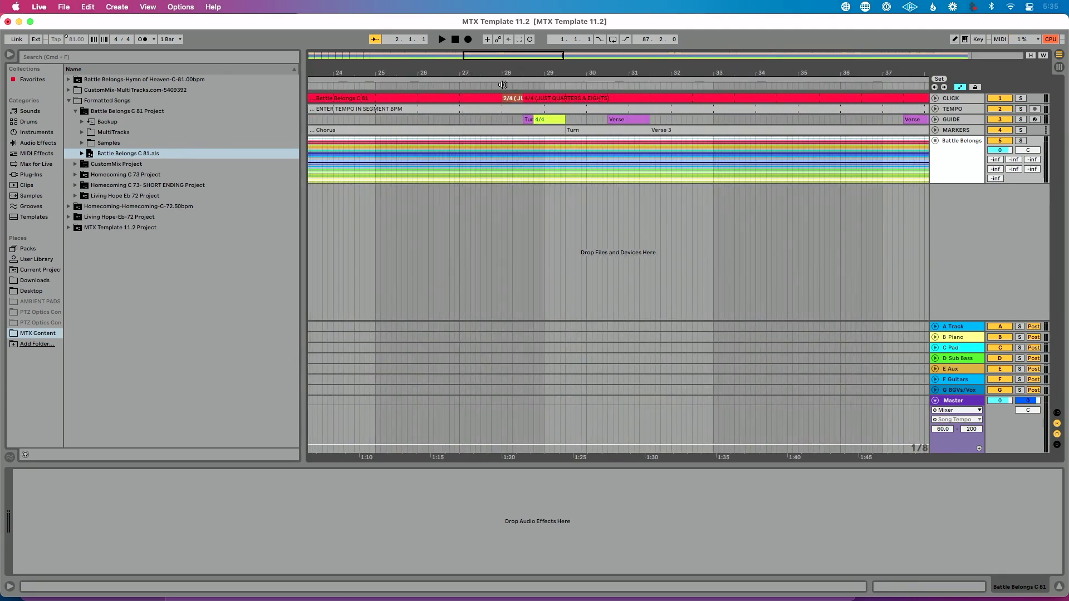
{"action": "right_click", "coordinate": [503, 84]}
{"action": "left_click", "coordinate": [516, 92]}
{"action": "type", "text": "2/"}
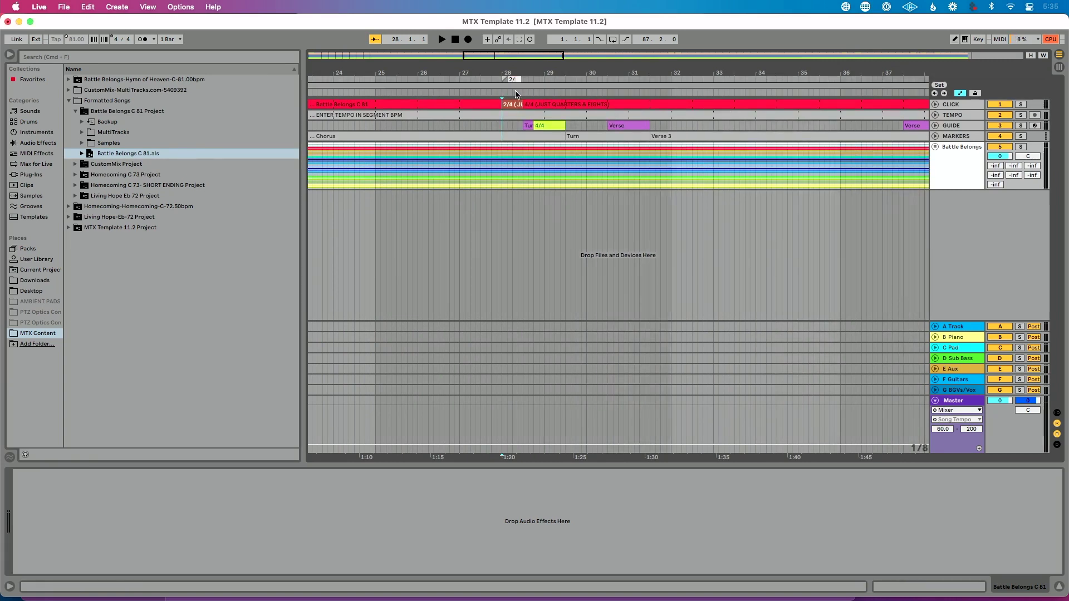
{"action": "type", "text": "4"}
{"action": "key", "text": "Return"}
Step: Insert a 4/4 time signature change at bar 29, right after the 2/4 bar
{"action": "right_click", "coordinate": [525, 83]}
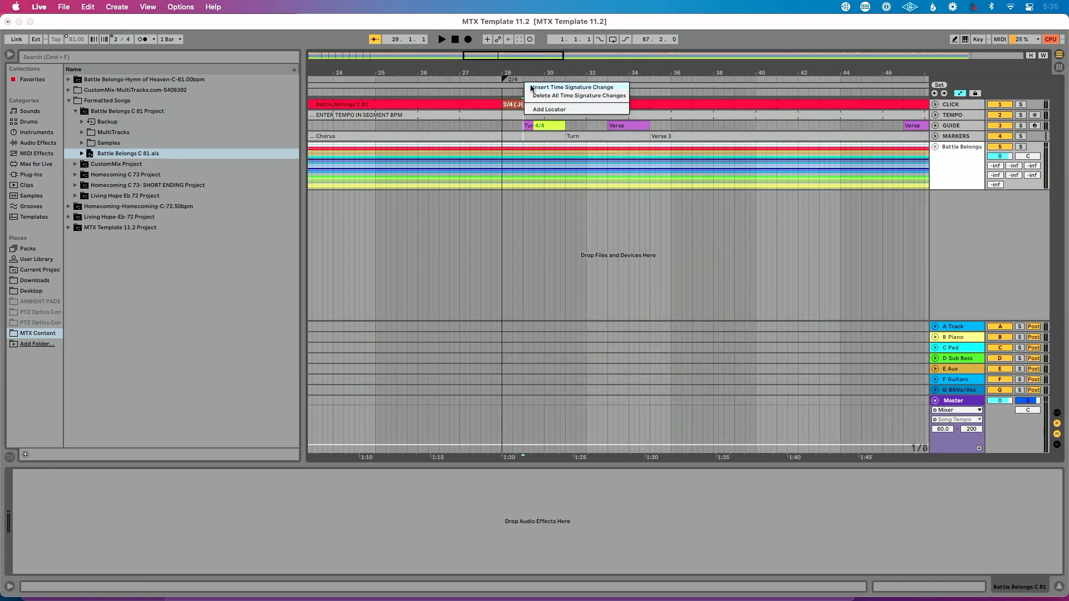
{"action": "left_click", "coordinate": [573, 87]}
{"action": "type", "text": "4/4"}
{"action": "key", "text": "Return"}
Step: Insert a 2/4 time signature change at bar 53, at the start of the second 2/4 click clip
{"action": "scroll", "coordinate": [601, 121], "scroll_direction": "right", "scroll_amount": 2}
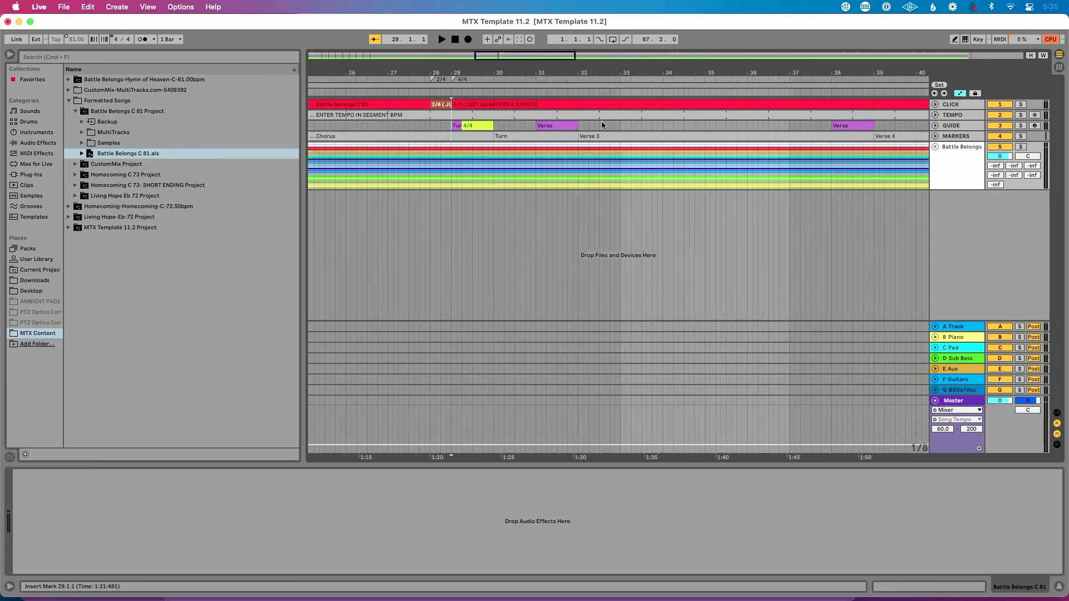
{"action": "scroll", "coordinate": [600, 126], "scroll_direction": "down", "scroll_amount": 4}
{"action": "left_click_drag", "start_coordinate": [705, 72], "coordinate": [707, 81]}
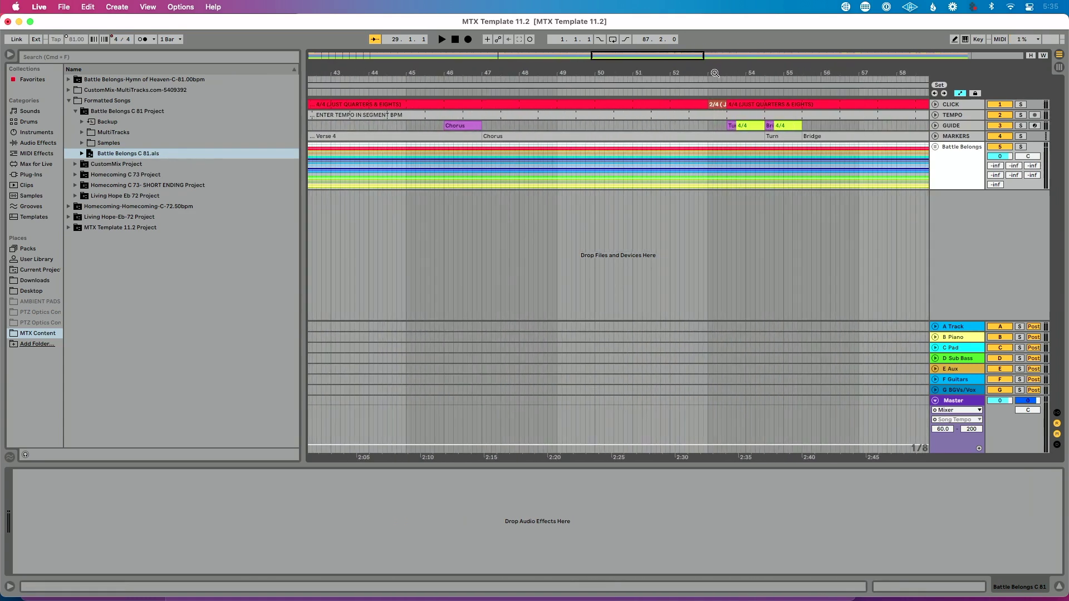
{"action": "right_click", "coordinate": [709, 82]}
{"action": "left_click", "coordinate": [722, 86]}
{"action": "right_click", "coordinate": [720, 83]}
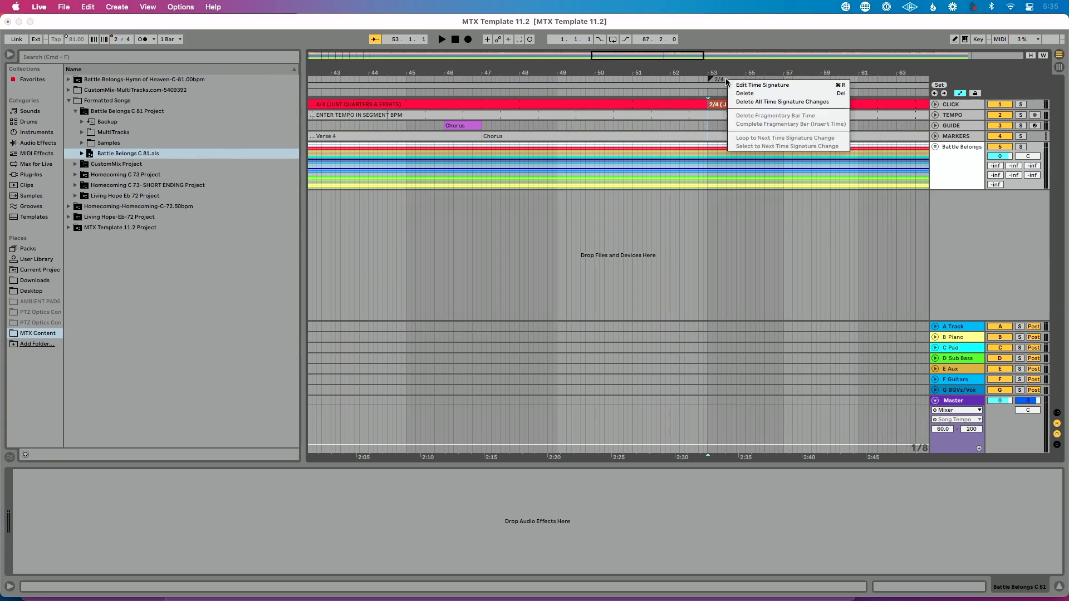
{"action": "key", "text": "Escape"}
Step: Insert a 4/4 time signature change at bar 54 to return from the 2/4 bar
{"action": "right_click", "coordinate": [727, 93]}
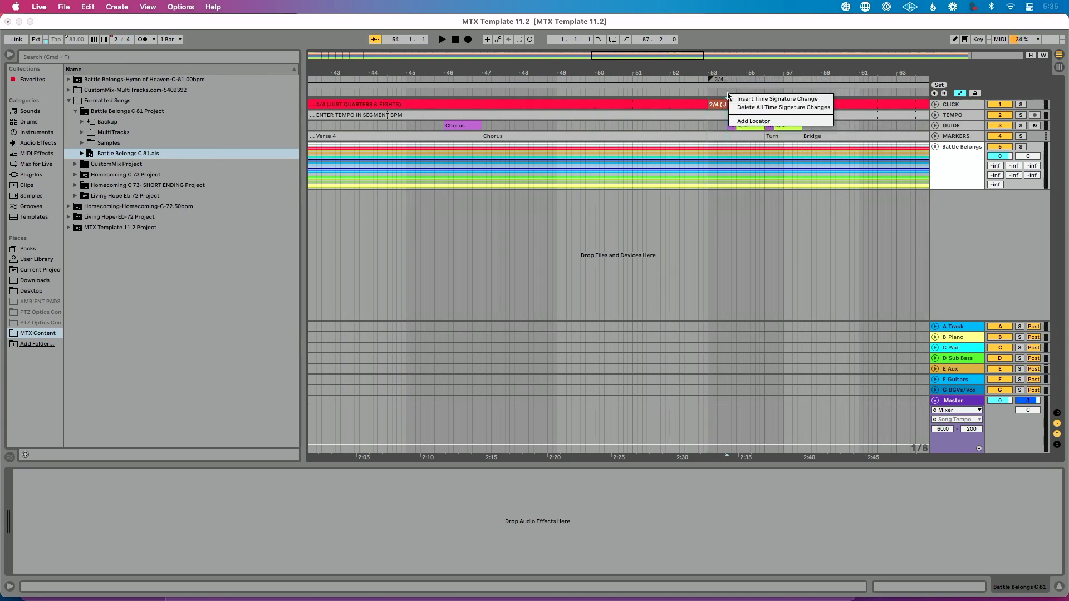
{"action": "left_click", "coordinate": [742, 101]}
{"action": "key", "text": "Return"}
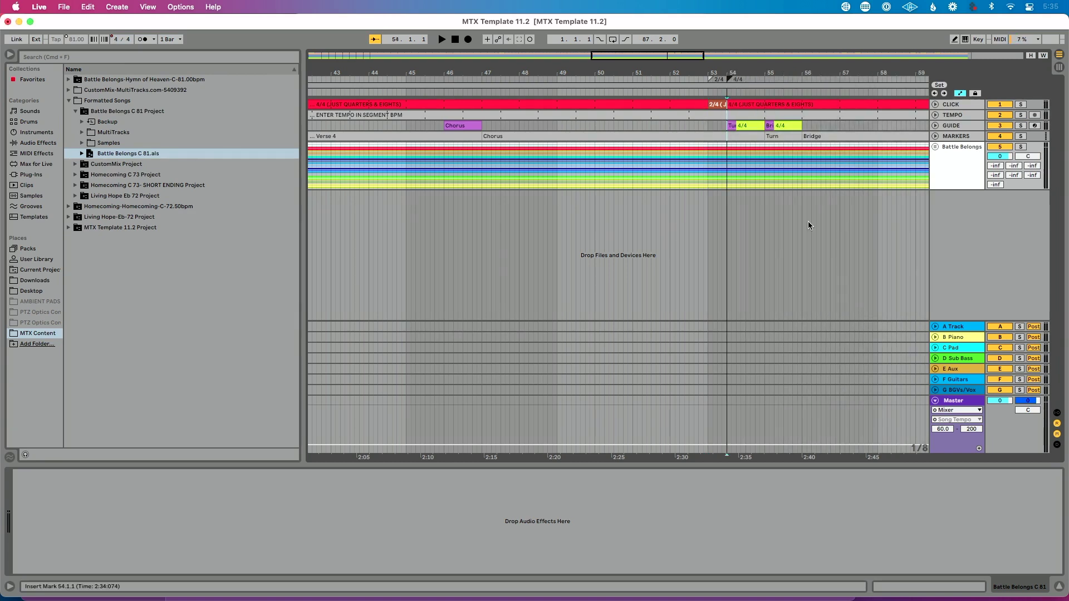
Step: Insert a 2/4 time signature change at bar 90, at the start of the Tag section
{"action": "key", "text": "minus"}
{"action": "key", "text": "minus"}
{"action": "key", "text": "minus"}
{"action": "scroll", "coordinate": [808, 222], "scroll_direction": "right", "scroll_amount": 4}
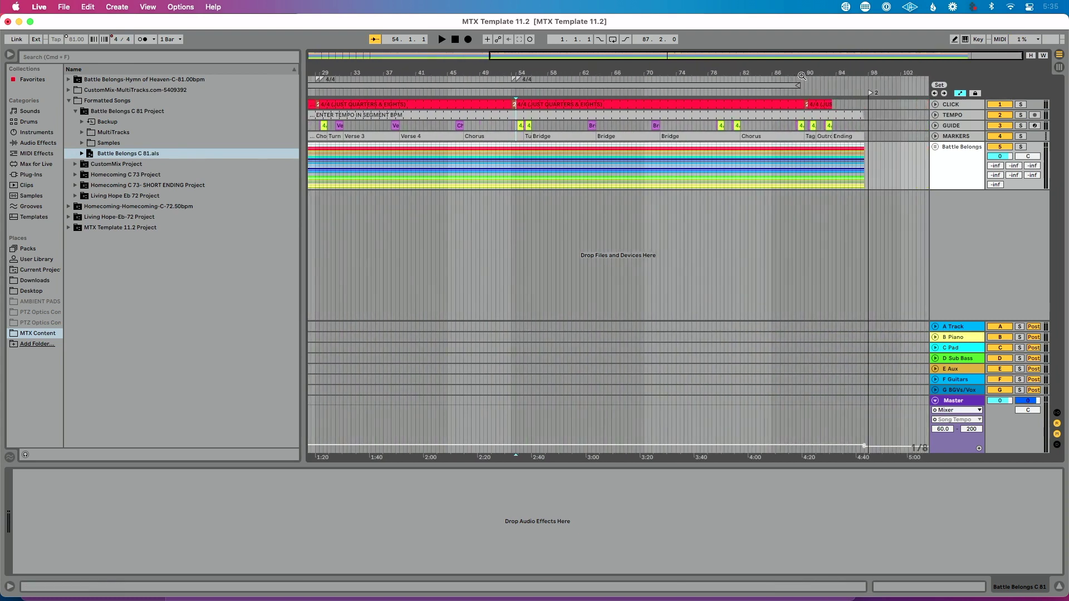
{"action": "left_click_drag", "start_coordinate": [811, 70], "coordinate": [776, 84]}
{"action": "right_click", "coordinate": [766, 85]}
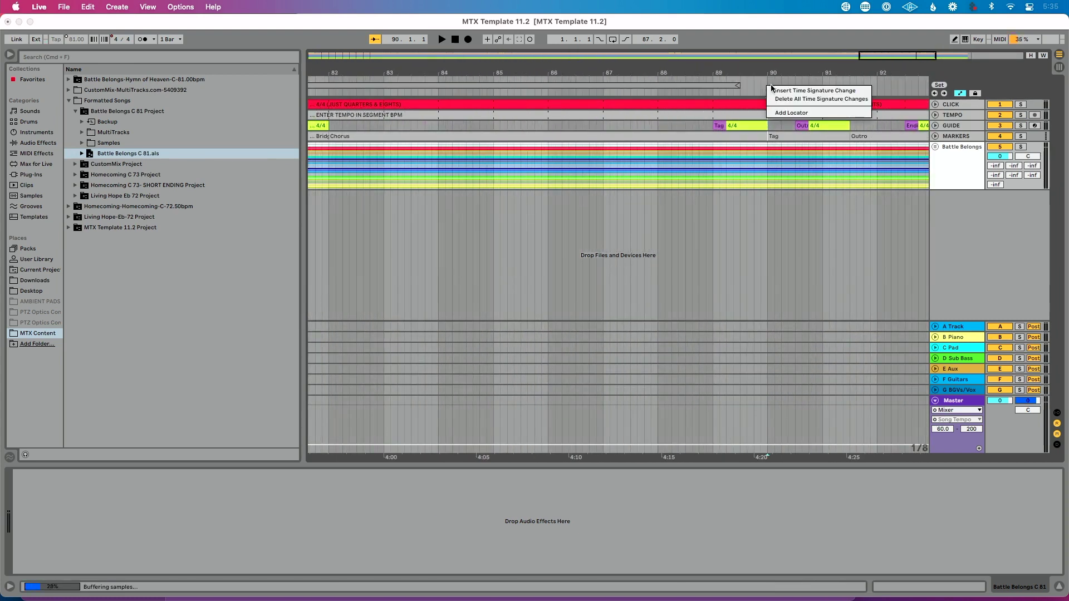
{"action": "left_click", "coordinate": [777, 90]}
{"action": "type", "text": "2/4"}
{"action": "key", "text": "Return"}
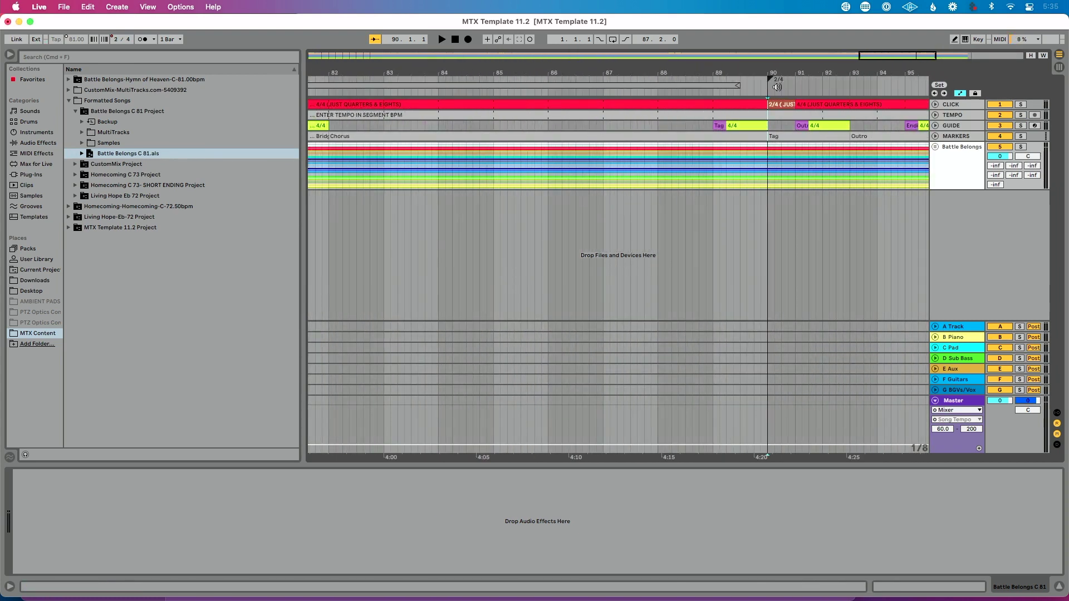
Step: Insert a 4/4 time signature change at bar 91, after the 2/4 bar in the Tag section
{"action": "right_click", "coordinate": [795, 86]}
{"action": "left_click", "coordinate": [804, 91]}
{"action": "type", "text": "4"}
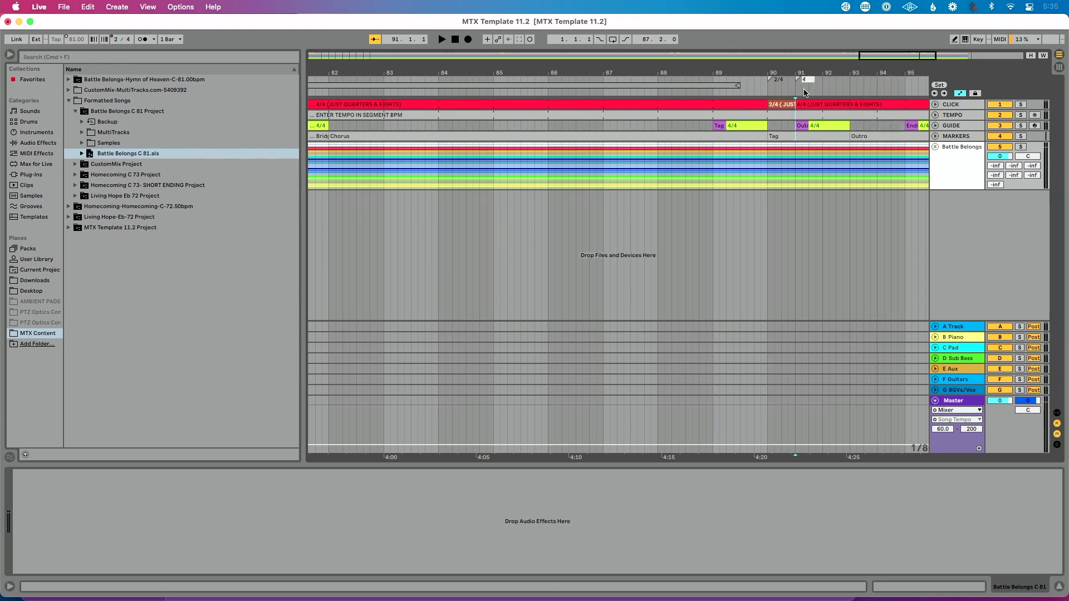
{"action": "type", "text": "/4"}
{"action": "key", "text": "Return"}
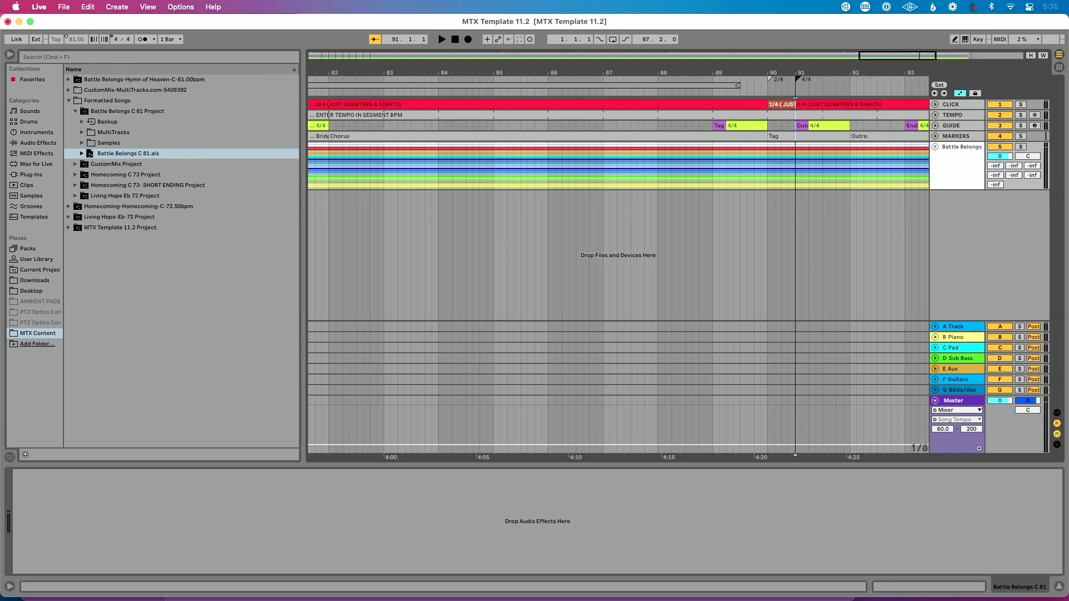
Step: Move locator 2 to bar 98, exactly at the end of the Battle Belongs tracks
{"action": "left_click_drag", "start_coordinate": [823, 71], "coordinate": [418, 70]}
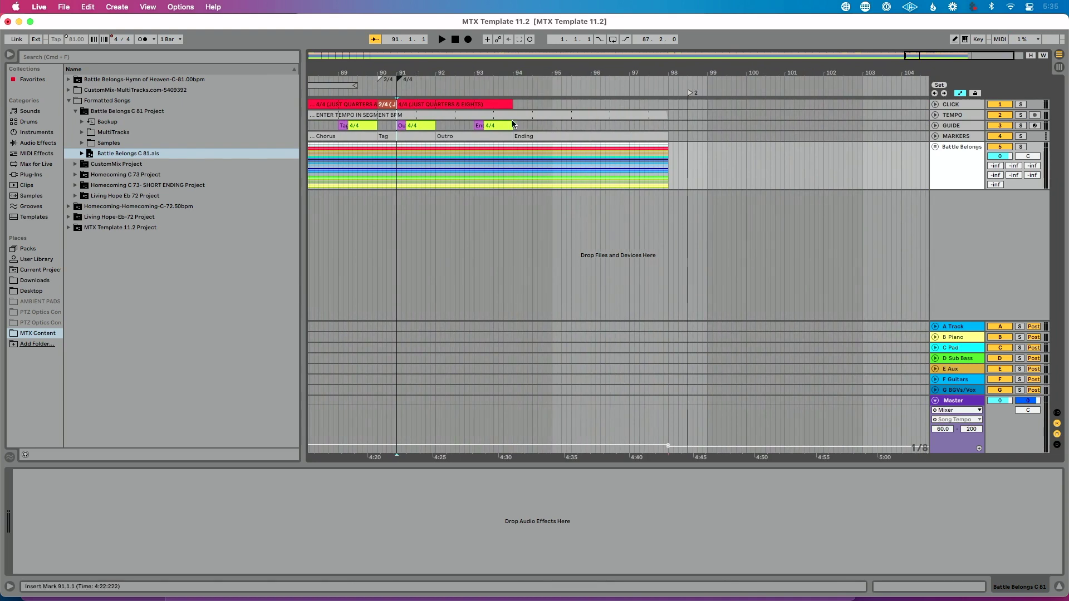
{"action": "left_click_drag", "start_coordinate": [691, 93], "coordinate": [673, 93]}
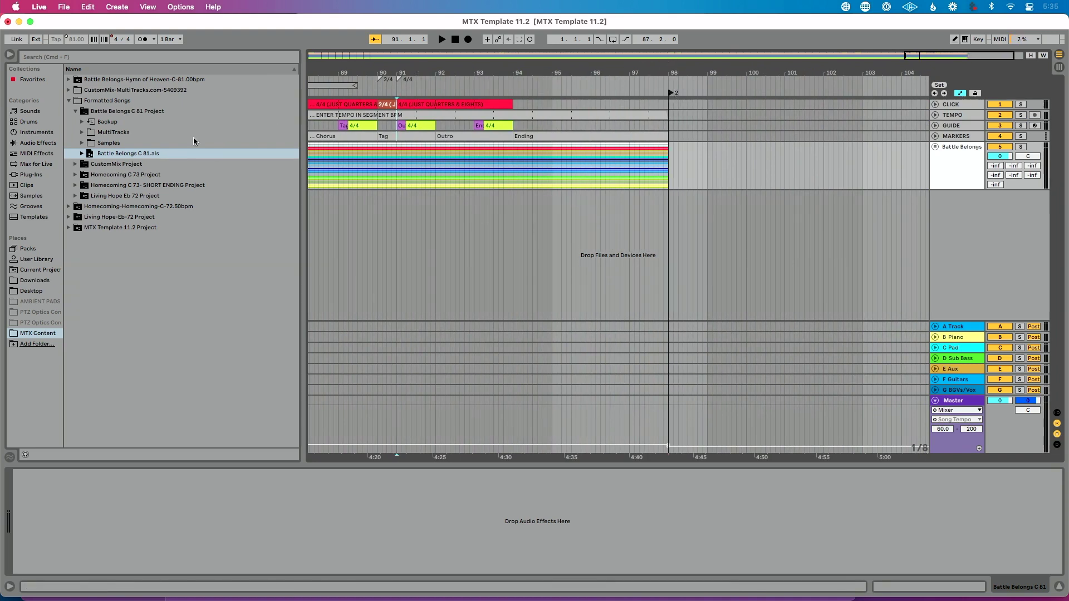
Step: Collapse the Battle Belongs project folder and expand the Homecoming C 73- SHORT ENDING Project folder
{"action": "left_click", "coordinate": [75, 112]}
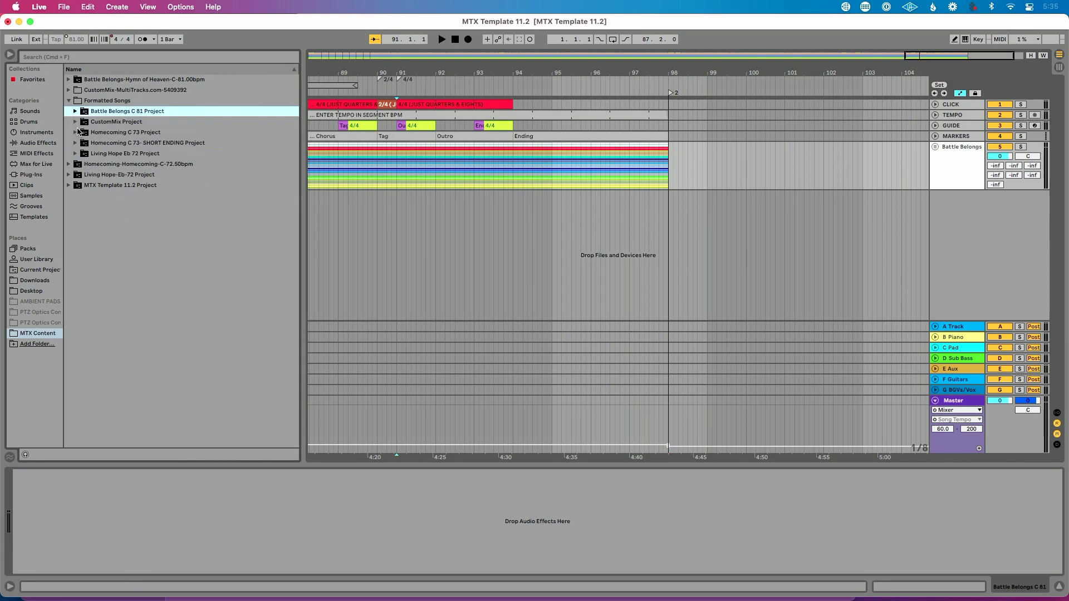
{"action": "left_click", "coordinate": [75, 133]}
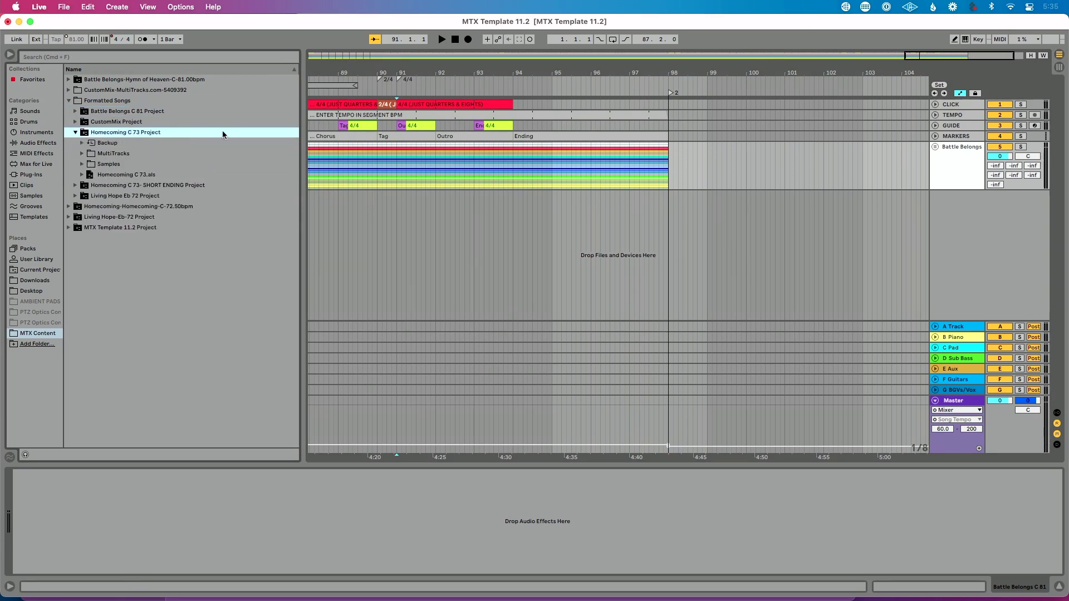
{"action": "left_click", "coordinate": [76, 132]}
{"action": "left_click", "coordinate": [75, 143]}
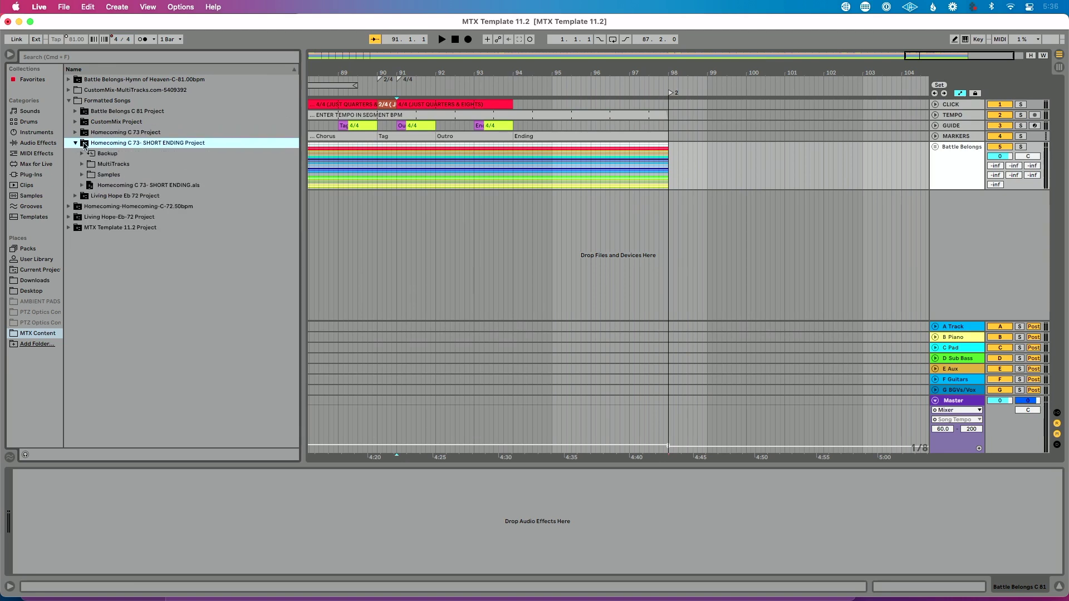
Step: Insert a 6/8 time signature change at bar 98, at locator 2
{"action": "right_click", "coordinate": [671, 80]}
{"action": "left_click", "coordinate": [677, 85]}
{"action": "type", "text": "6/8"}
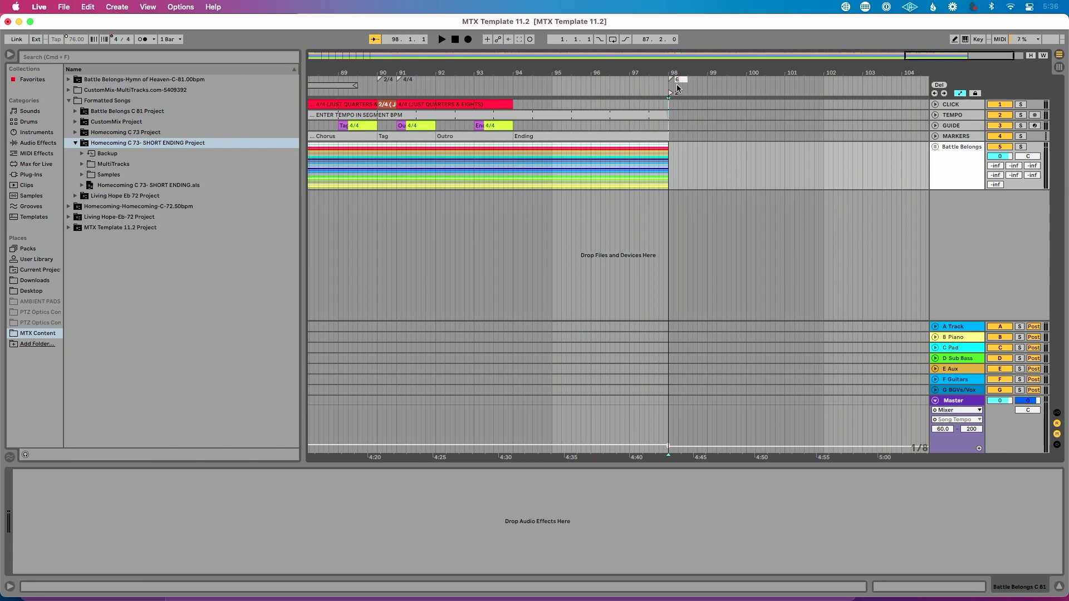
{"action": "key", "text": "Return"}
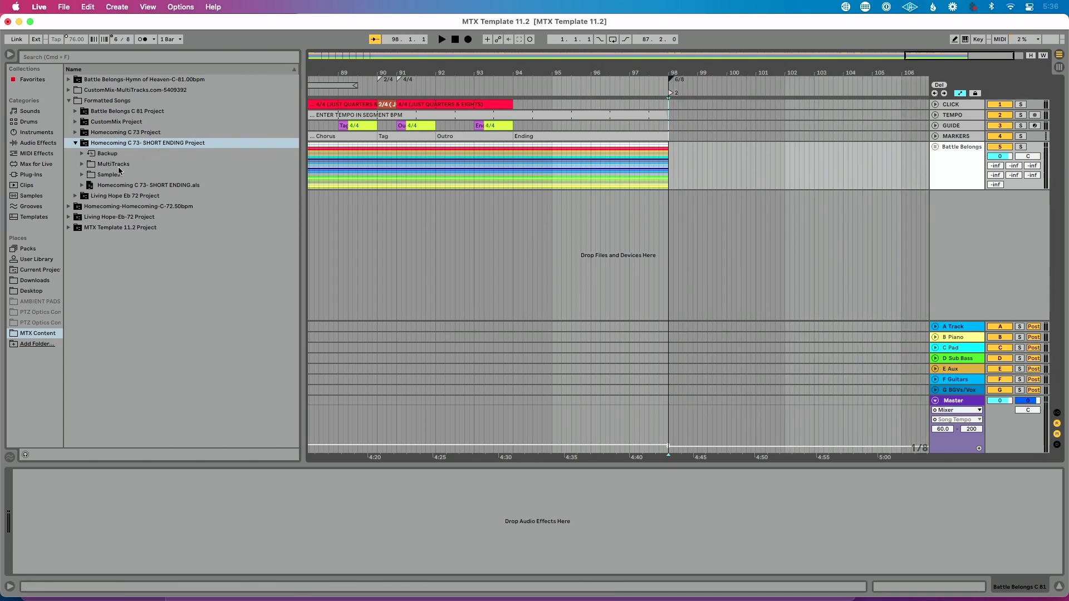
Step: Import Homecoming C 73- SHORT ENDING.als below the Battle Belongs group and fold the Homecoming track group
{"action": "left_click_drag", "start_coordinate": [100, 187], "coordinate": [489, 218]}
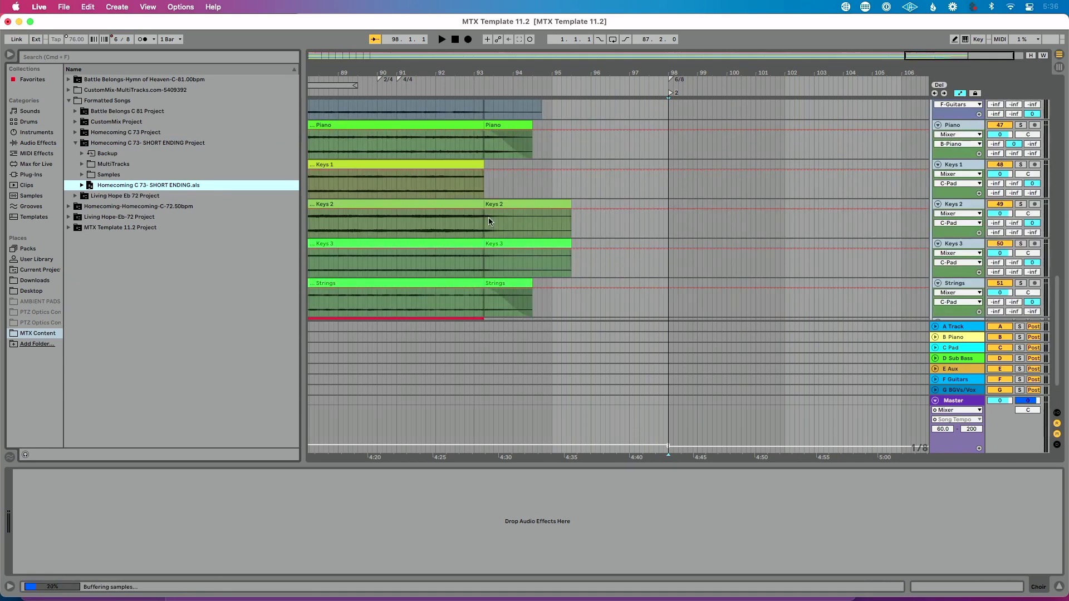
{"action": "scroll", "coordinate": [793, 206], "scroll_direction": "down", "scroll_amount": 3}
{"action": "scroll", "coordinate": [885, 159], "scroll_direction": "up", "scroll_amount": 10}
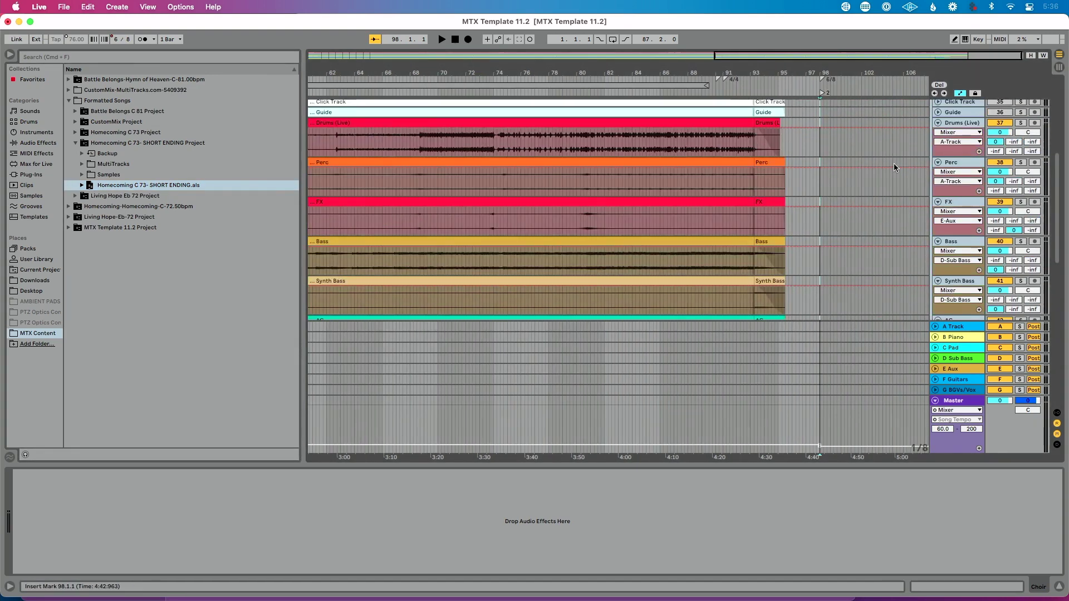
{"action": "scroll", "coordinate": [924, 196], "scroll_direction": "up", "scroll_amount": 3}
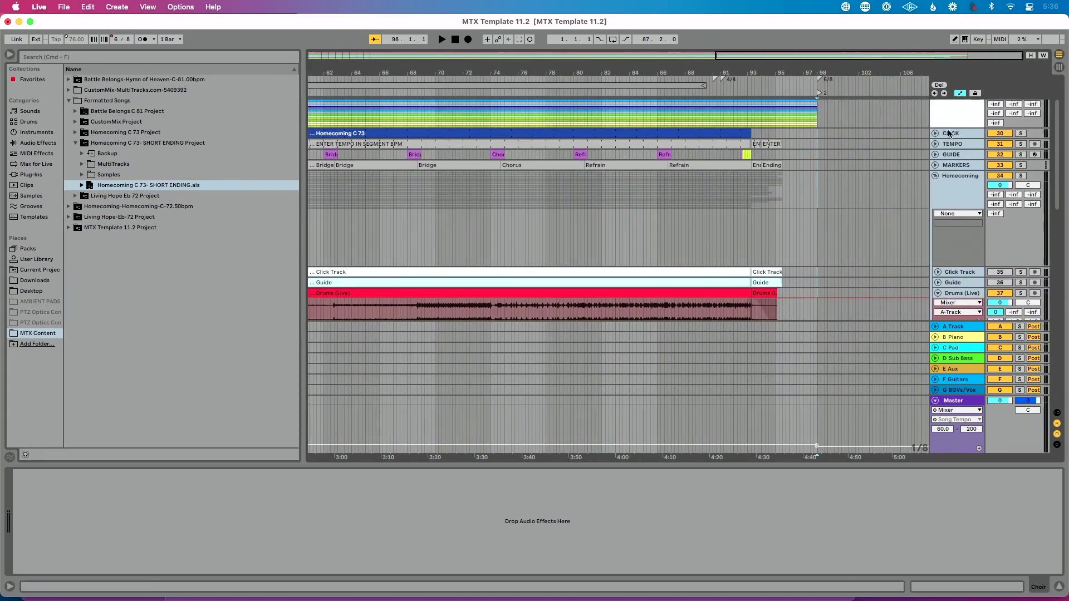
{"action": "left_click", "coordinate": [935, 176]}
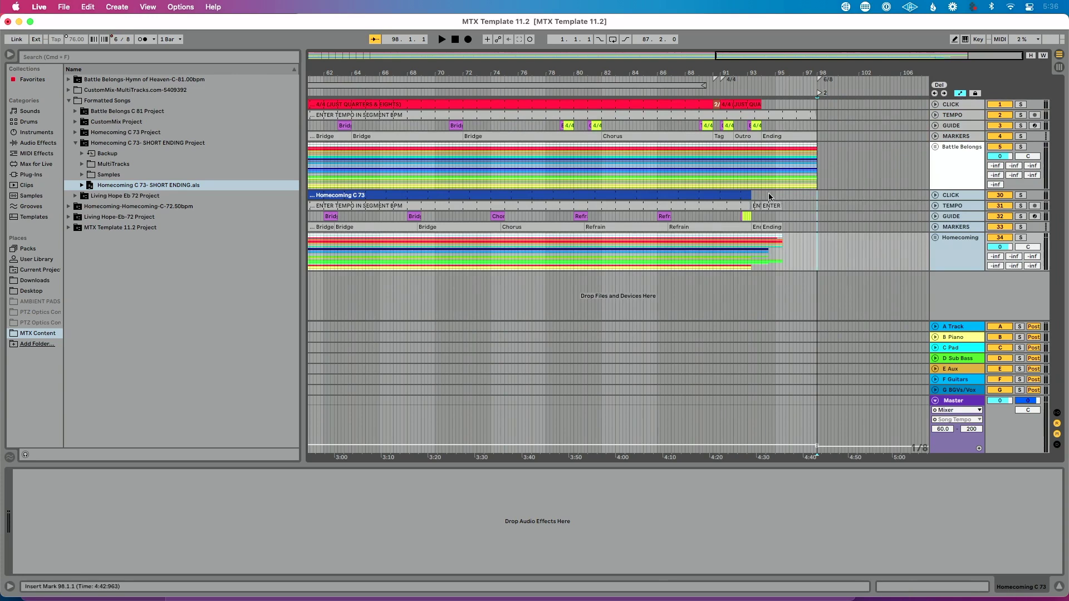
Step: Cut all the Homecoming clips, including click, tempo, guide and markers, and paste them at locator 2
{"action": "left_click_drag", "start_coordinate": [804, 263], "coordinate": [289, 196]}
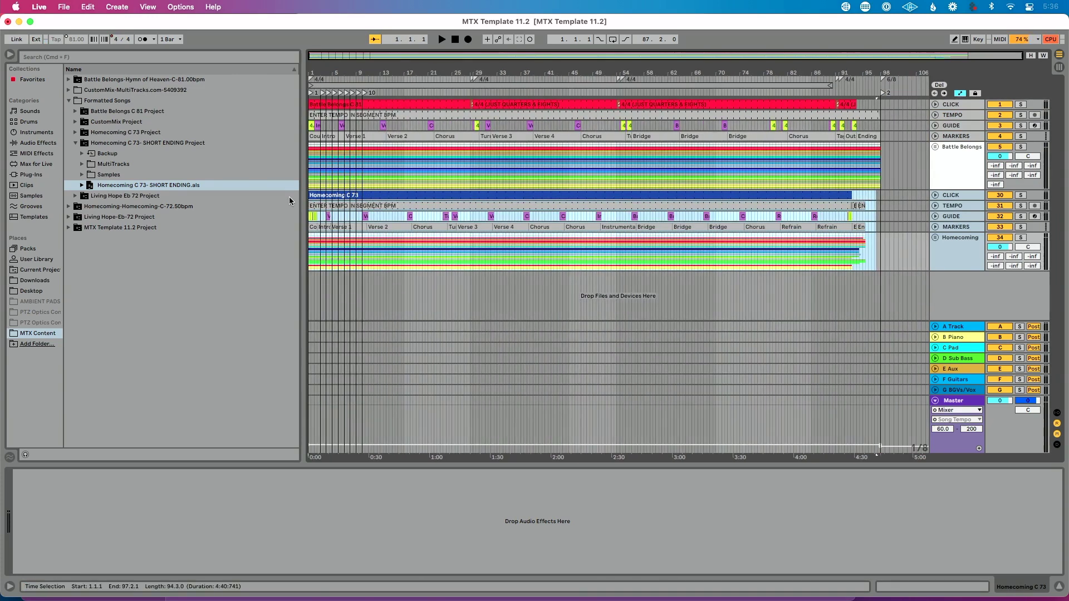
{"action": "key", "text": "super+x"}
{"action": "key", "text": "2"}
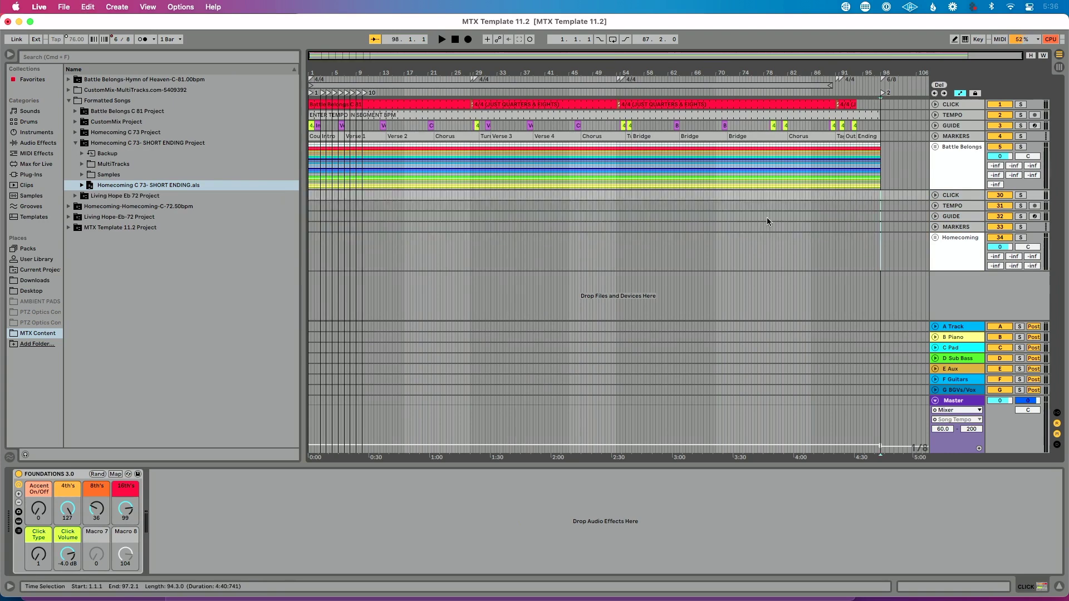
{"action": "key", "text": "super+v"}
{"action": "scroll", "coordinate": [767, 218], "scroll_direction": "right", "scroll_amount": 8}
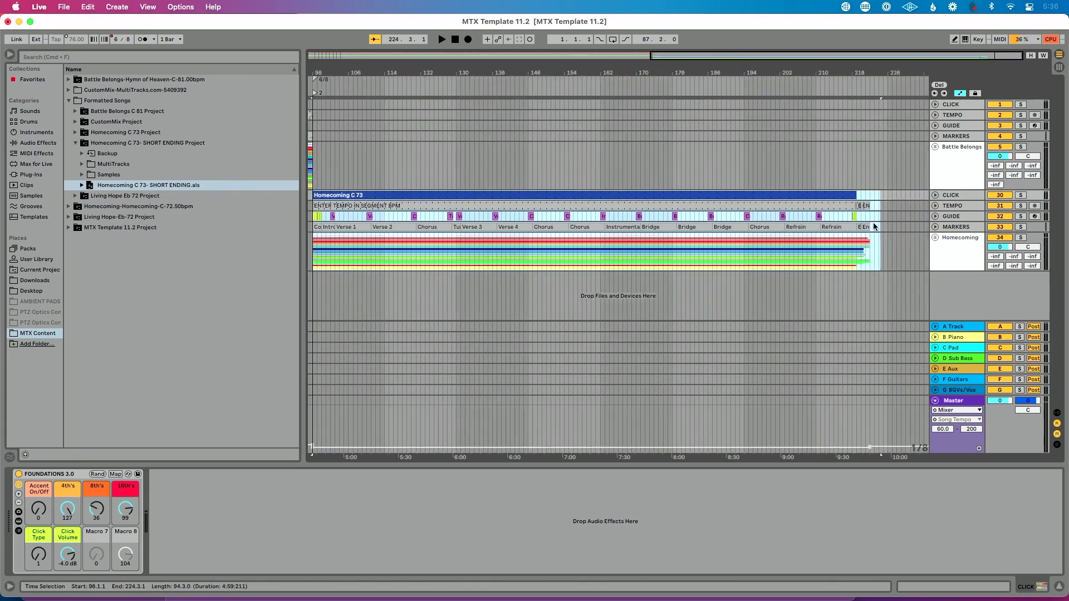
Step: Move the Homecoming click, tempo, guide and marker clips up to the shared template tracks at locator 2
{"action": "left_click", "coordinate": [874, 225], "text": "shift"}
{"action": "key", "text": "super+x"}
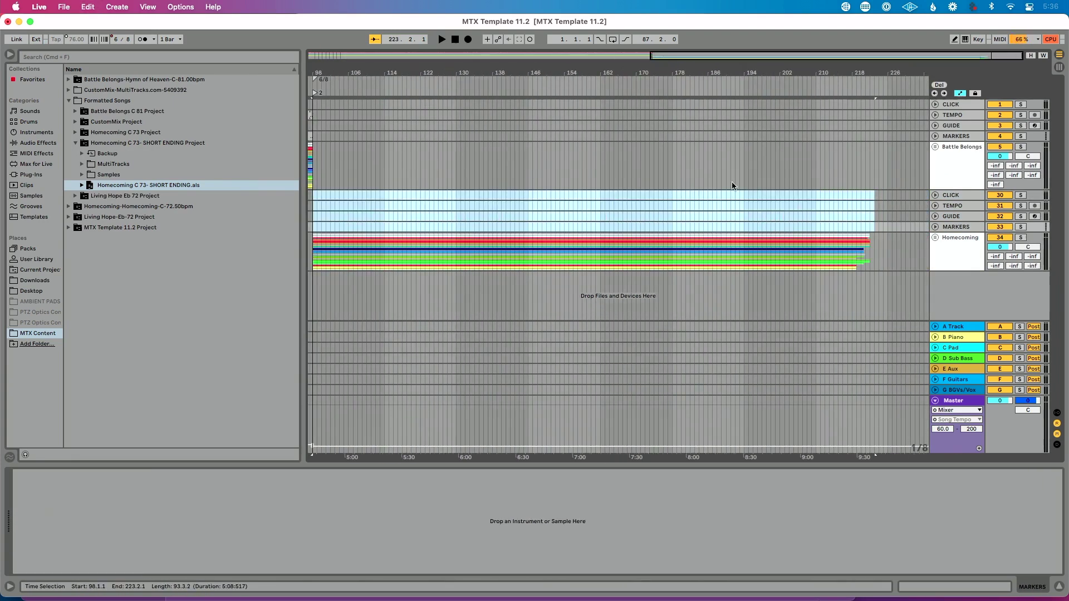
{"action": "scroll", "coordinate": [732, 183], "scroll_direction": "left", "scroll_amount": 5}
{"action": "left_click", "coordinate": [606, 105]}
{"action": "key", "text": "2"}
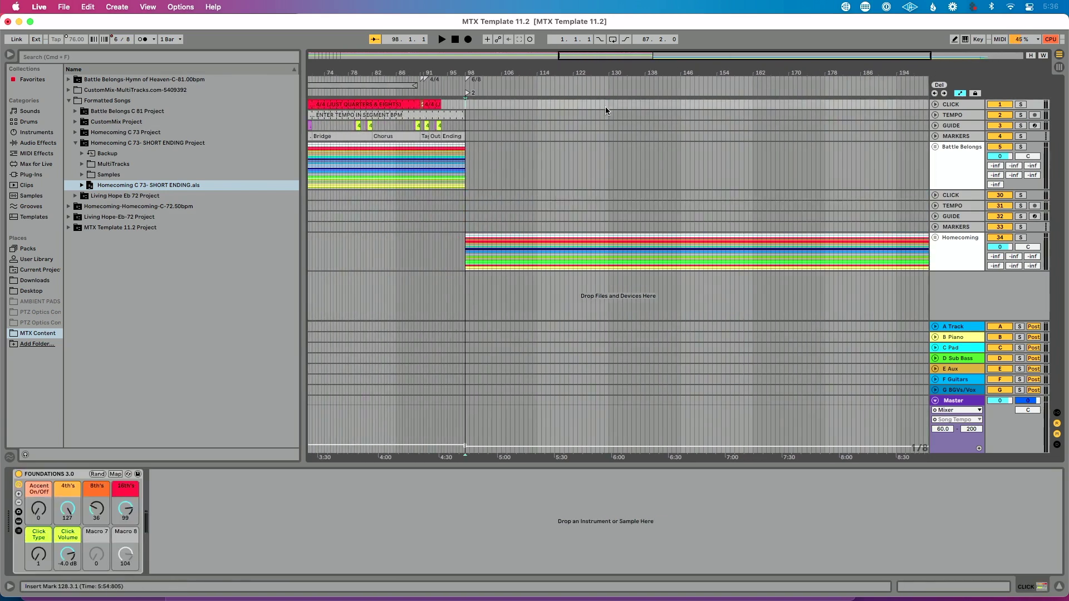
{"action": "key", "text": "super+v"}
Step: Delete the emptied click, tempo, guide and markers tracks above the Homecoming group
{"action": "left_click", "coordinate": [951, 198]}
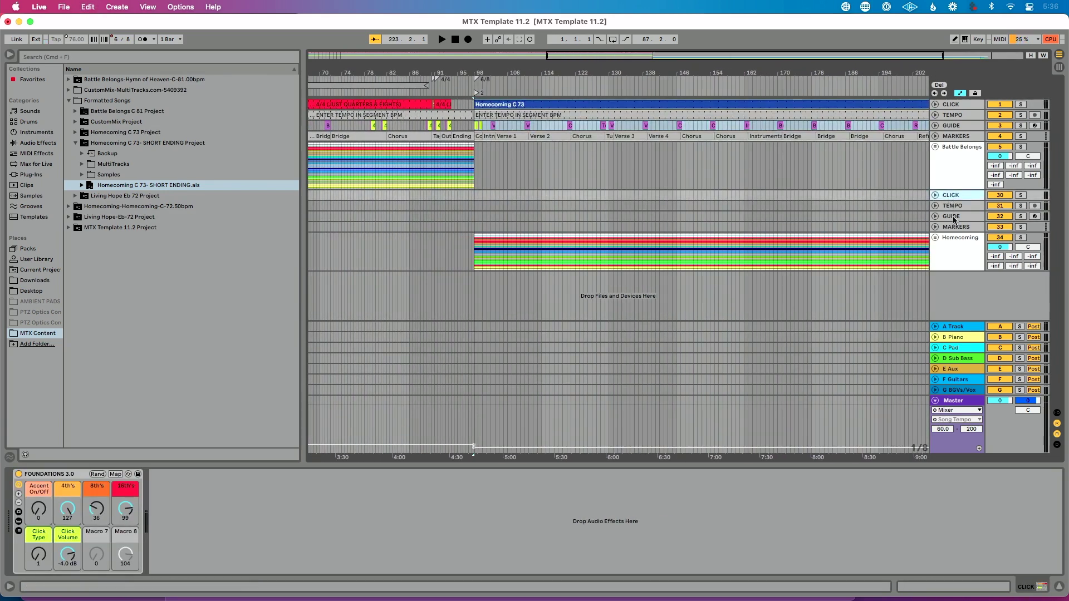
{"action": "left_click", "coordinate": [954, 227]}
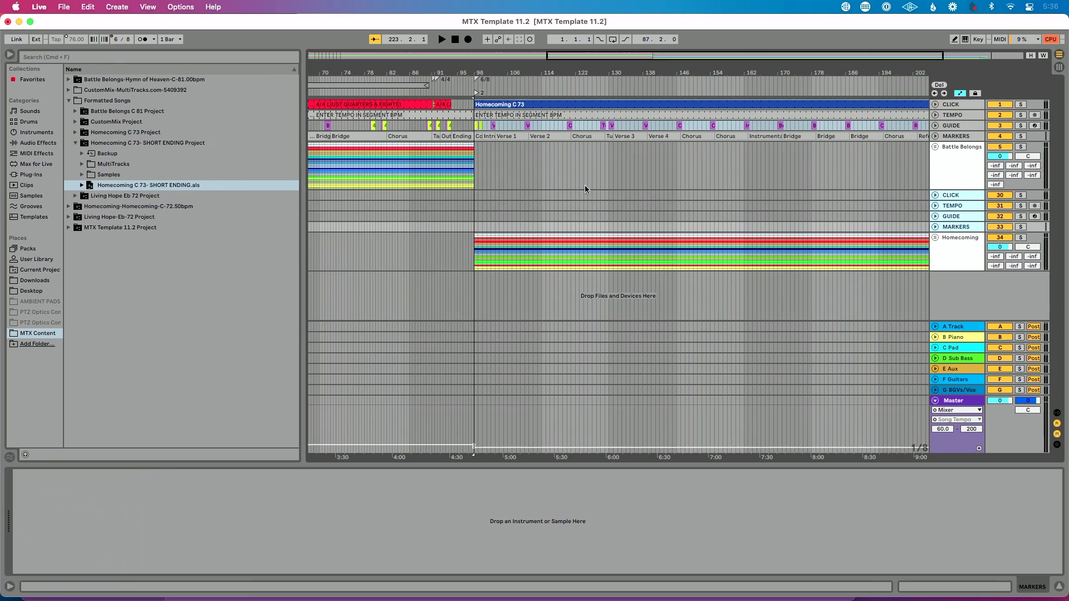
{"action": "key", "text": "Delete"}
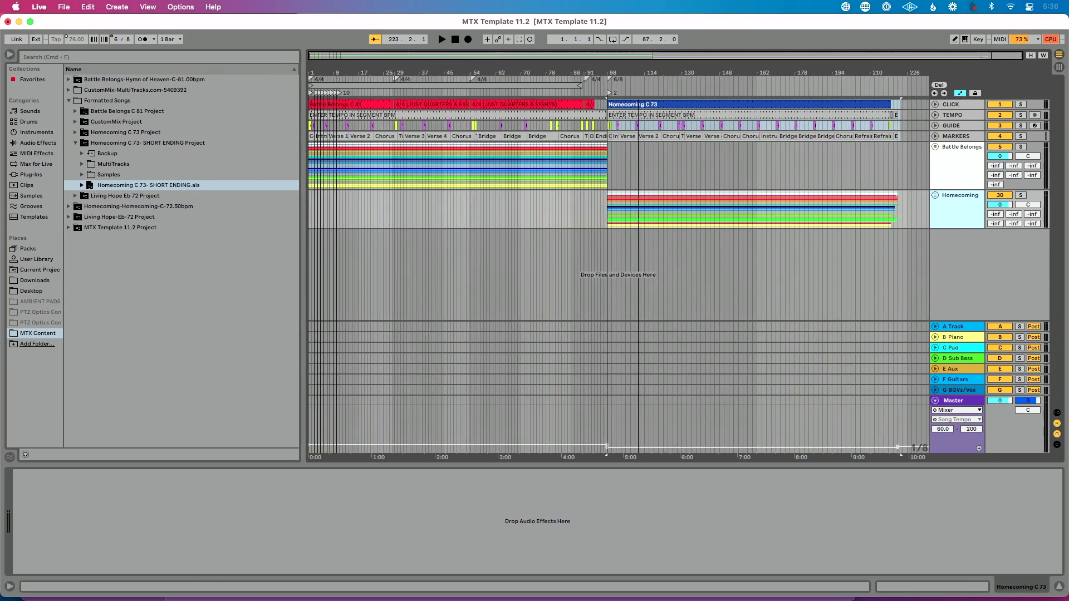
Step: Move locator 3 to bar 222, right at the end of the Homecoming clips
{"action": "key", "text": "3"}
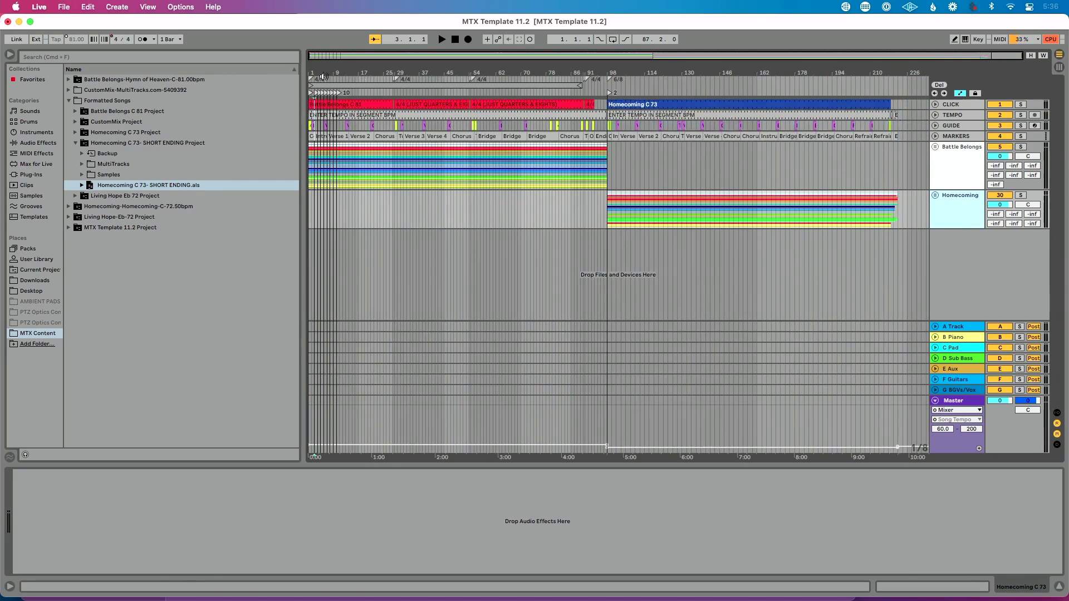
{"action": "left_click_drag", "start_coordinate": [321, 73], "coordinate": [321, 128]}
{"action": "scroll", "coordinate": [325, 111], "scroll_direction": "left", "scroll_amount": 2}
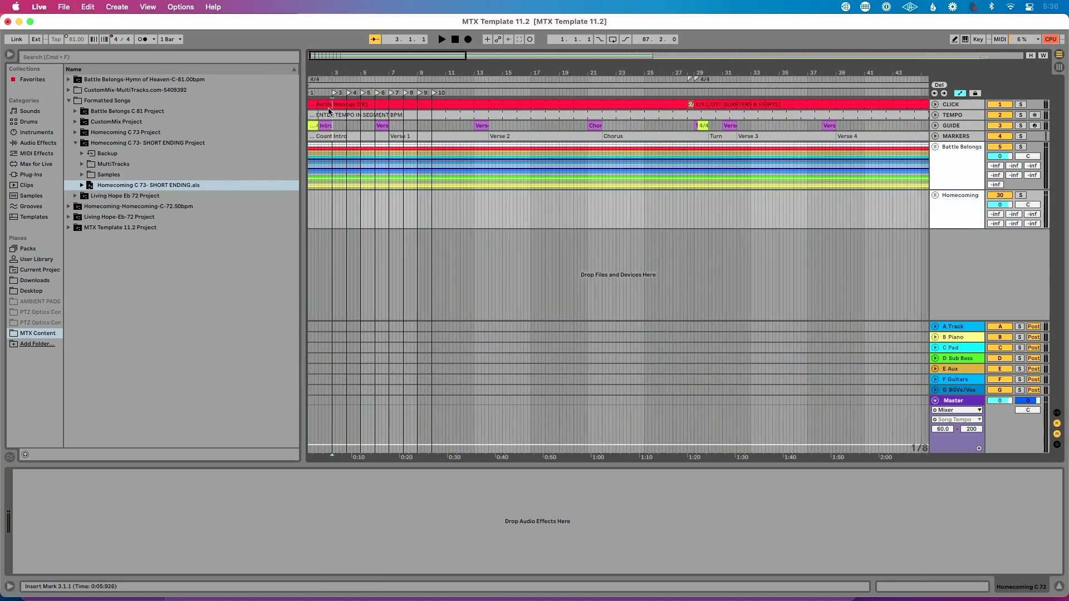
{"action": "left_click_drag", "start_coordinate": [339, 93], "coordinate": [735, 167]}
{"action": "key", "text": "minus"}
{"action": "key", "text": "minus"}
{"action": "key", "text": "minus"}
{"action": "key", "text": "minus"}
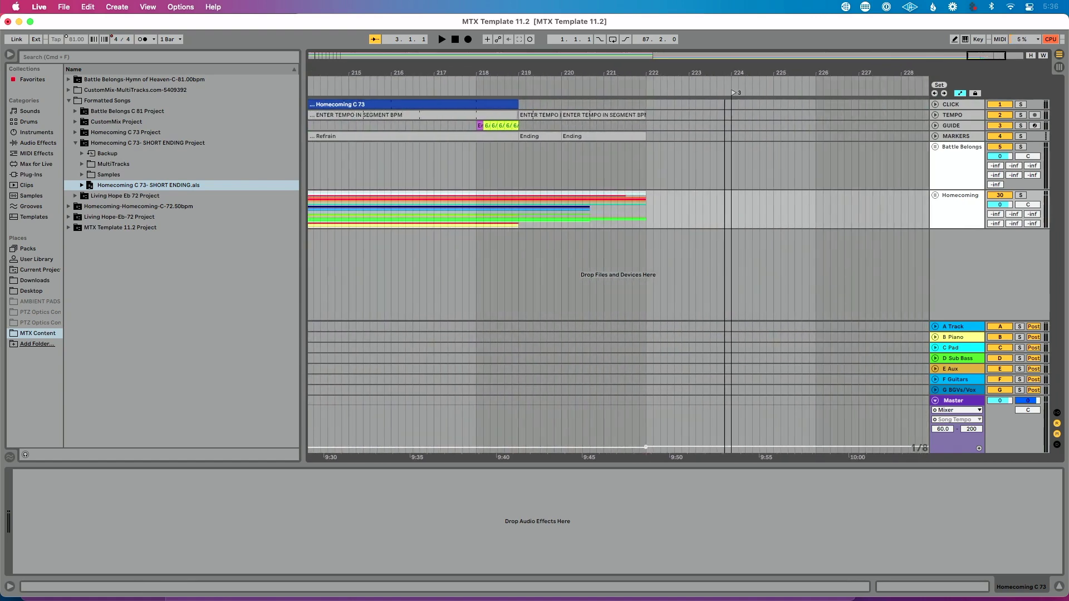
{"action": "left_click_drag", "start_coordinate": [733, 95], "coordinate": [651, 92]}
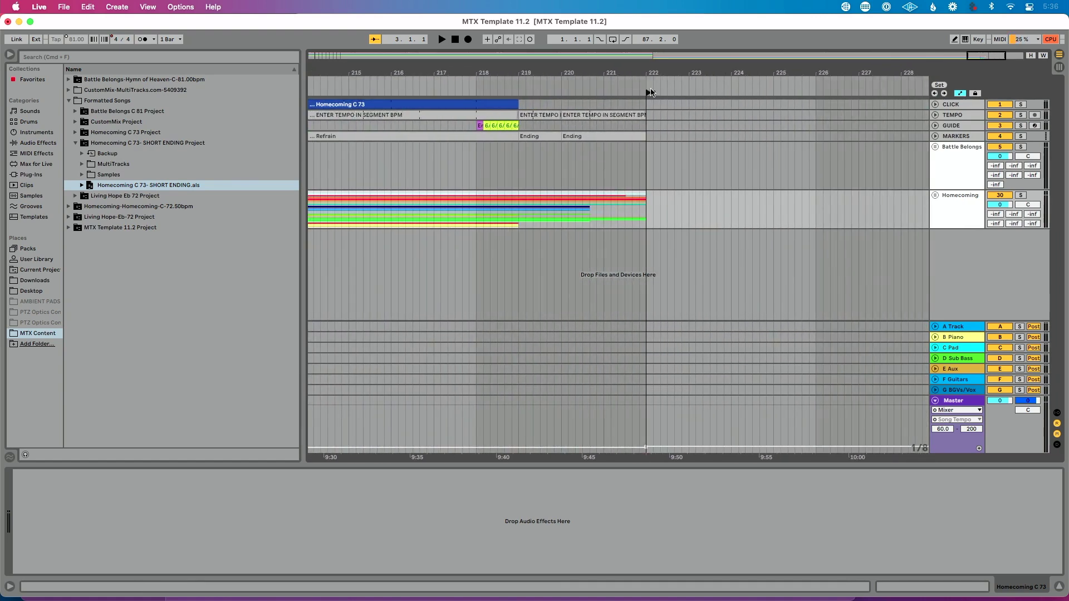
Step: Insert a 4/4 time signature change at bar 222, at locator 3
{"action": "right_click", "coordinate": [647, 83]}
{"action": "left_click", "coordinate": [658, 86]}
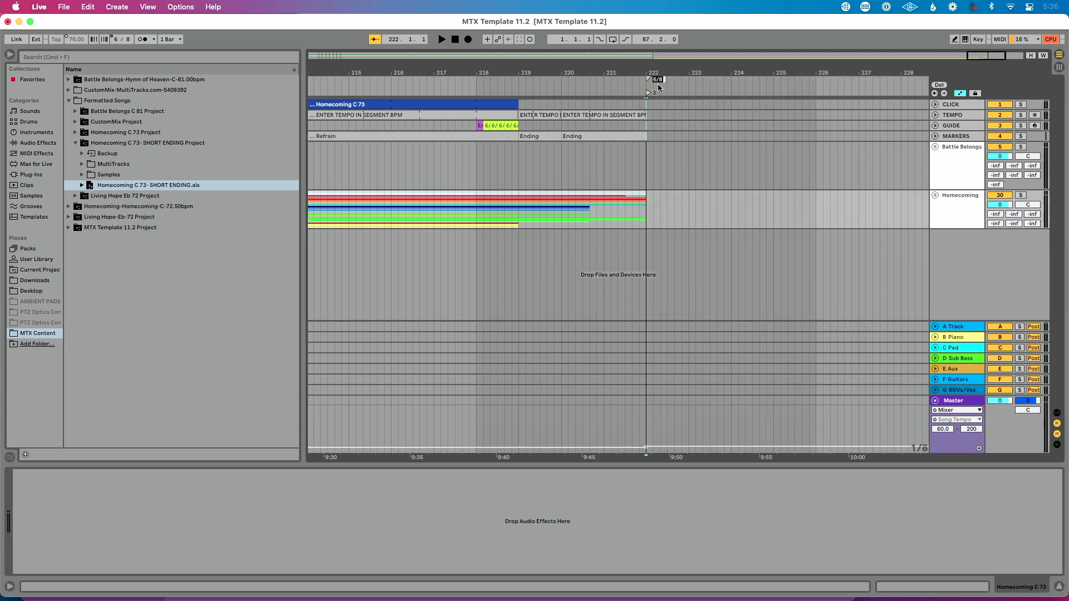
{"action": "type", "text": "4/4"}
{"action": "key", "text": "Return"}
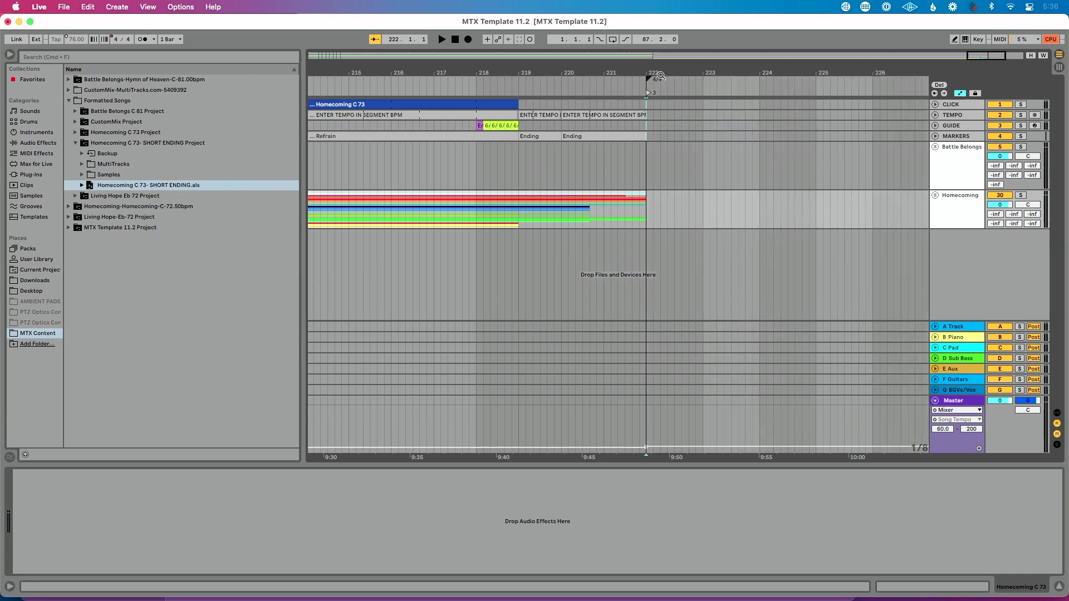
Step: Import Living Hope Eb 72.als from its project folder below the Homecoming group and fold the Living Hope track group
{"action": "left_click_drag", "start_coordinate": [661, 75], "coordinate": [715, 74]}
{"action": "left_click", "coordinate": [77, 143]}
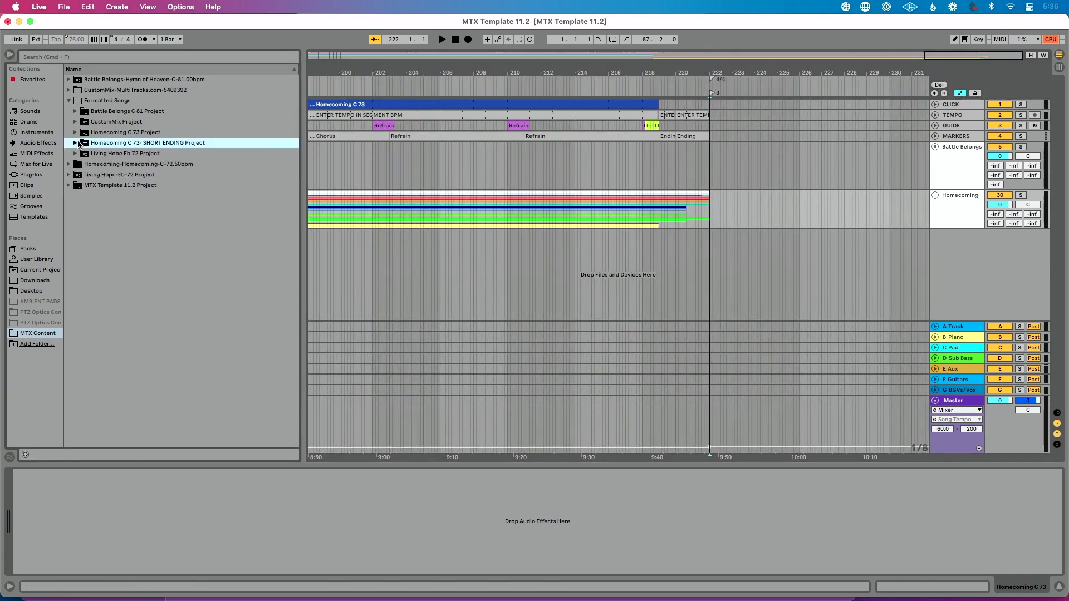
{"action": "left_click", "coordinate": [75, 153]}
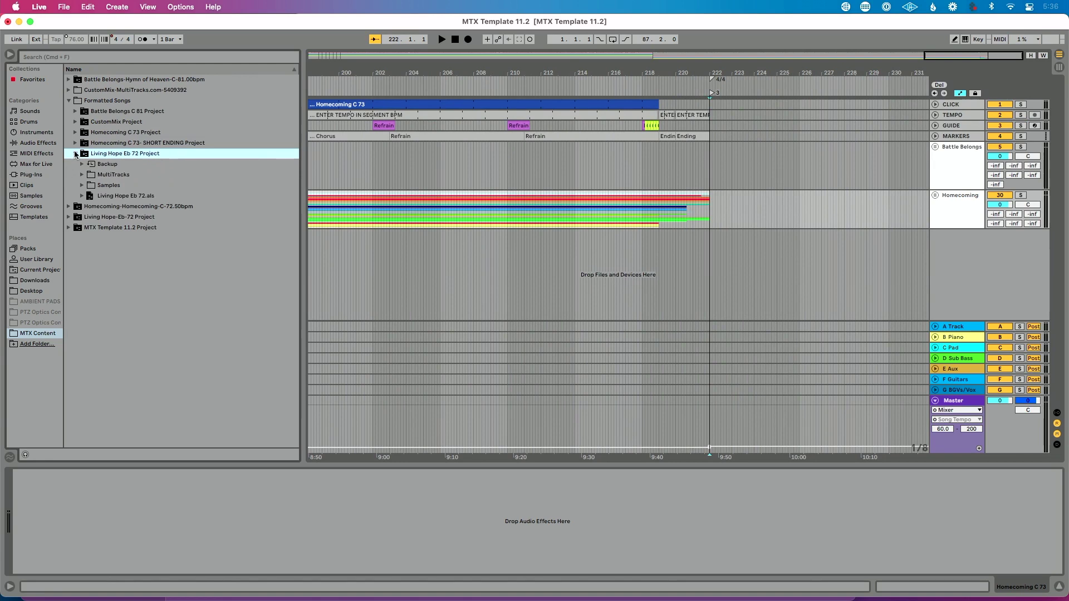
{"action": "left_click", "coordinate": [114, 196]}
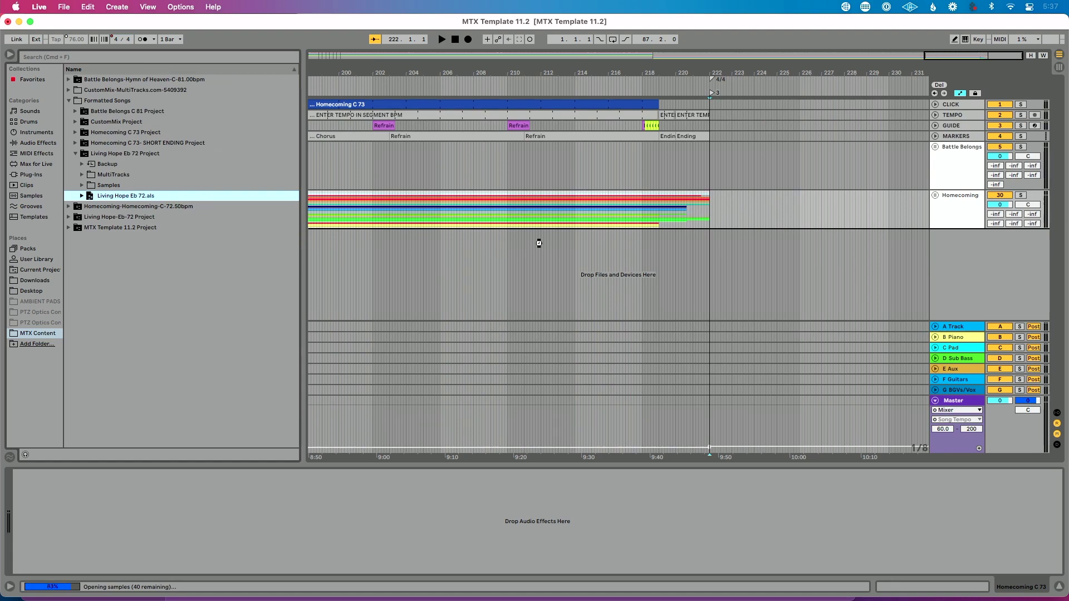
{"action": "left_click_drag", "start_coordinate": [539, 243], "coordinate": [538, 243]}
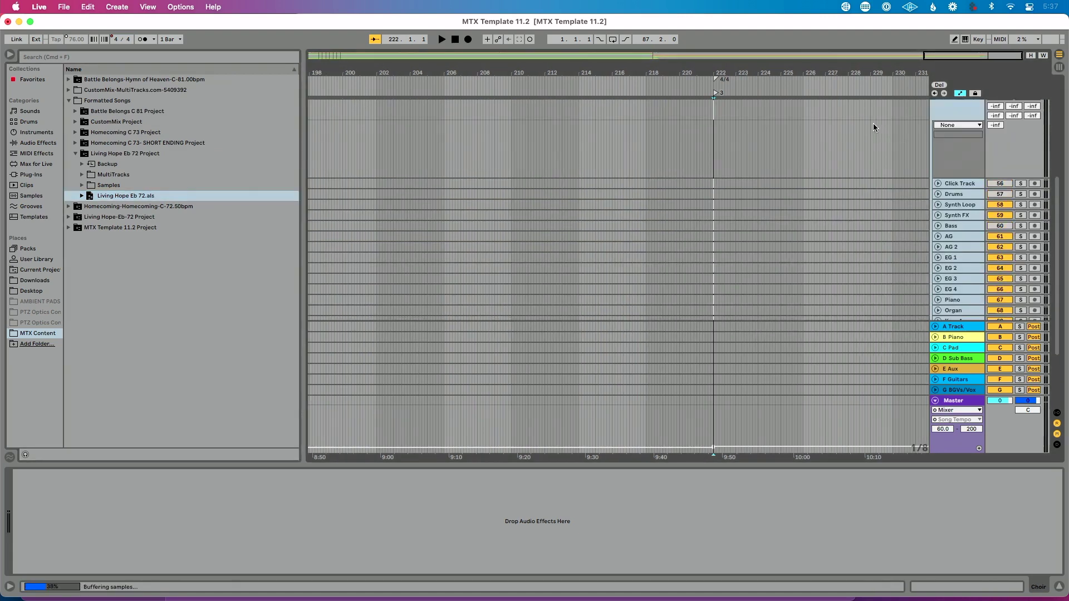
{"action": "left_click", "coordinate": [936, 276]}
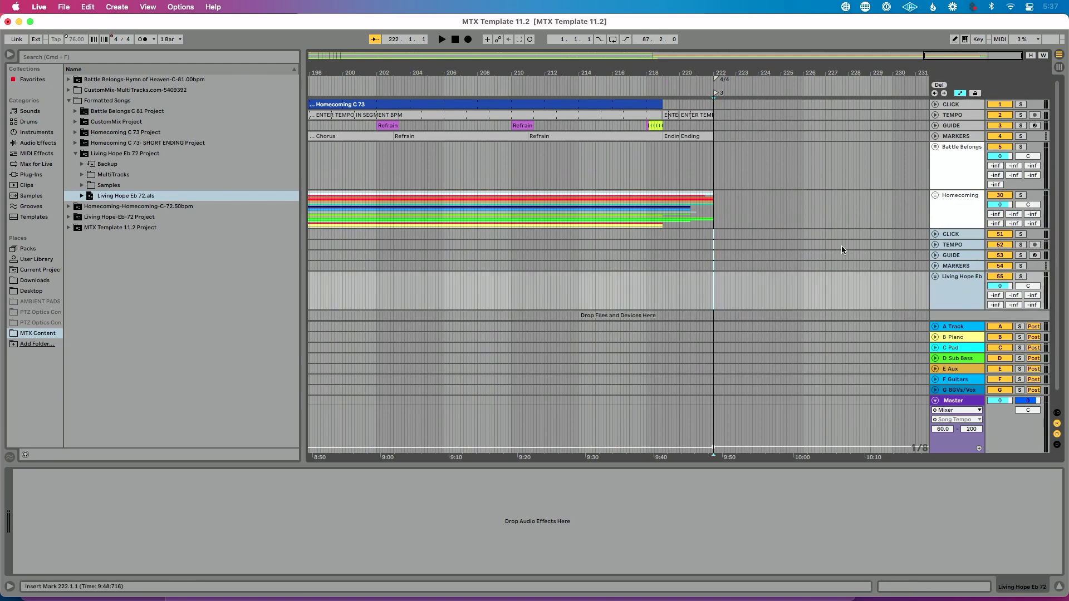
Step: Cut all the Living Hope clips, including click, tempo, guide and markers, and paste them at locator 3
{"action": "scroll", "coordinate": [702, 221], "scroll_direction": "down", "scroll_amount": 1}
{"action": "key", "text": "minus"}
{"action": "key", "text": "minus"}
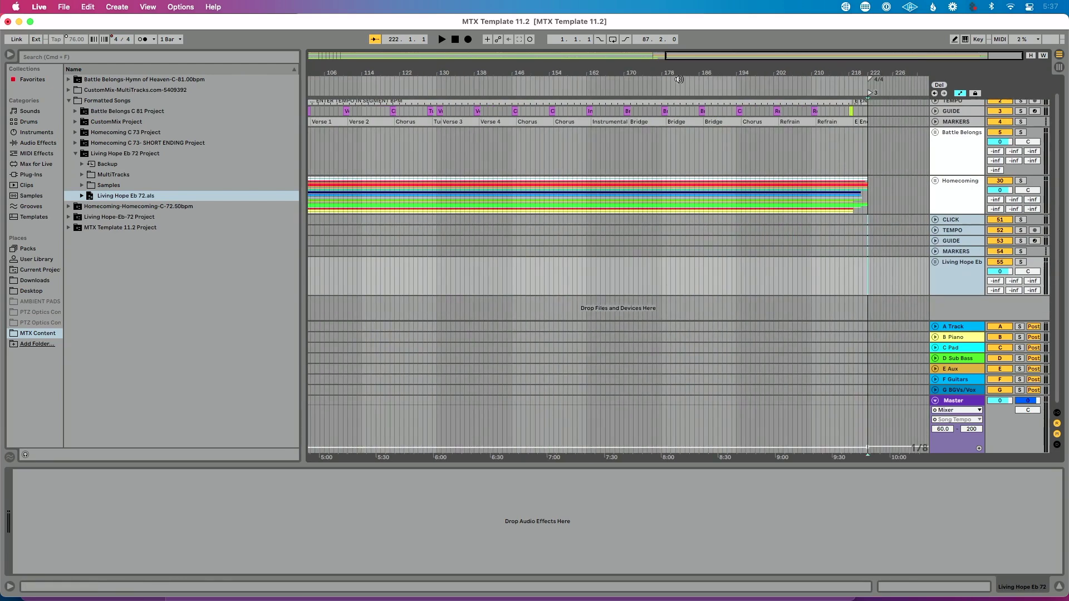
{"action": "left_click_drag", "start_coordinate": [678, 73], "coordinate": [678, 33]}
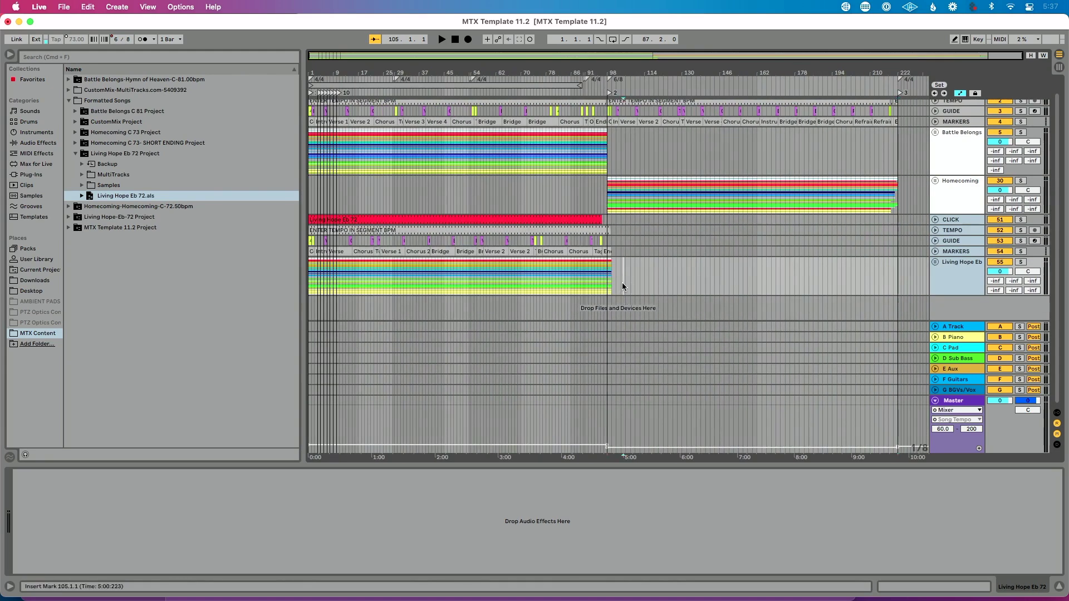
{"action": "left_click_drag", "start_coordinate": [622, 282], "coordinate": [305, 221]}
{"action": "key", "text": "Delete"}
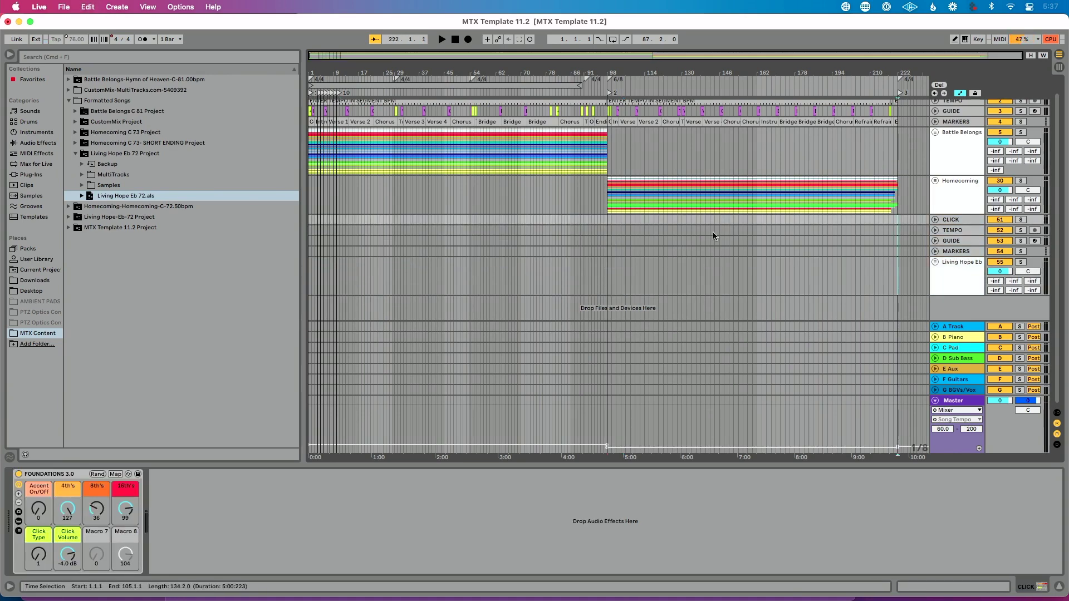
{"action": "key", "text": "super+v"}
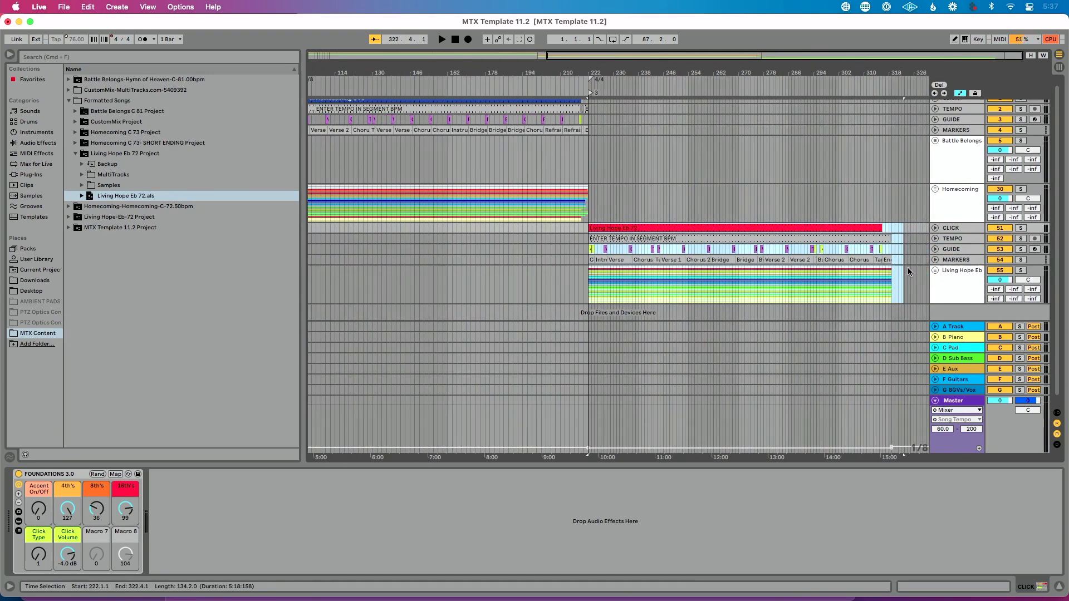
Step: Move the Living Hope click, tempo, guide and marker clips up to the shared template tracks at locator 3
{"action": "left_click", "coordinate": [904, 260], "text": "shift"}
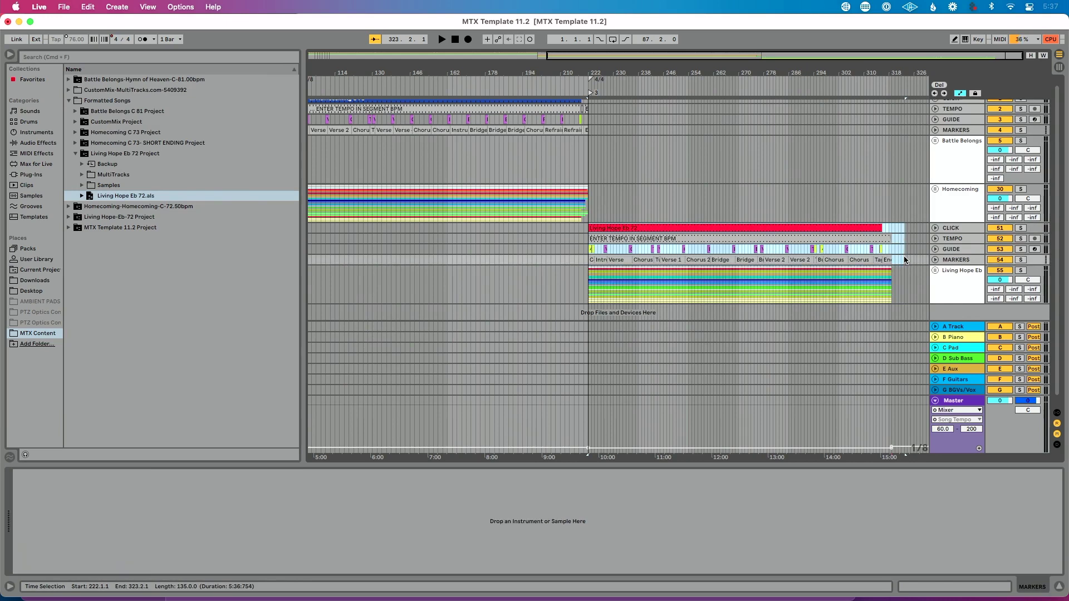
{"action": "key", "text": "Delete"}
{"action": "left_click", "coordinate": [667, 108]}
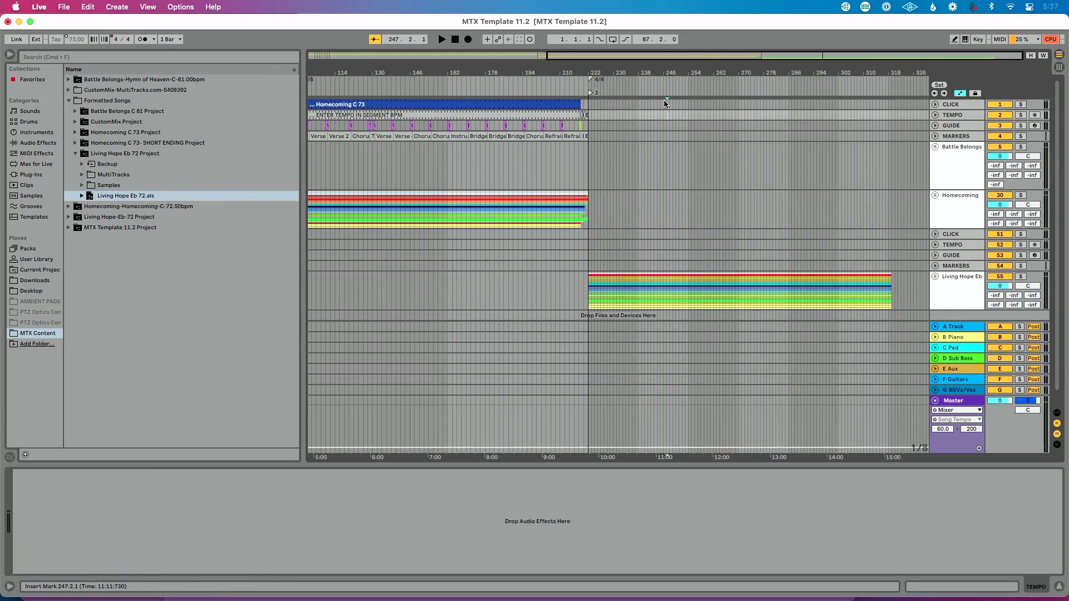
{"action": "left_click", "coordinate": [665, 103]}
{"action": "key", "text": "super+v"}
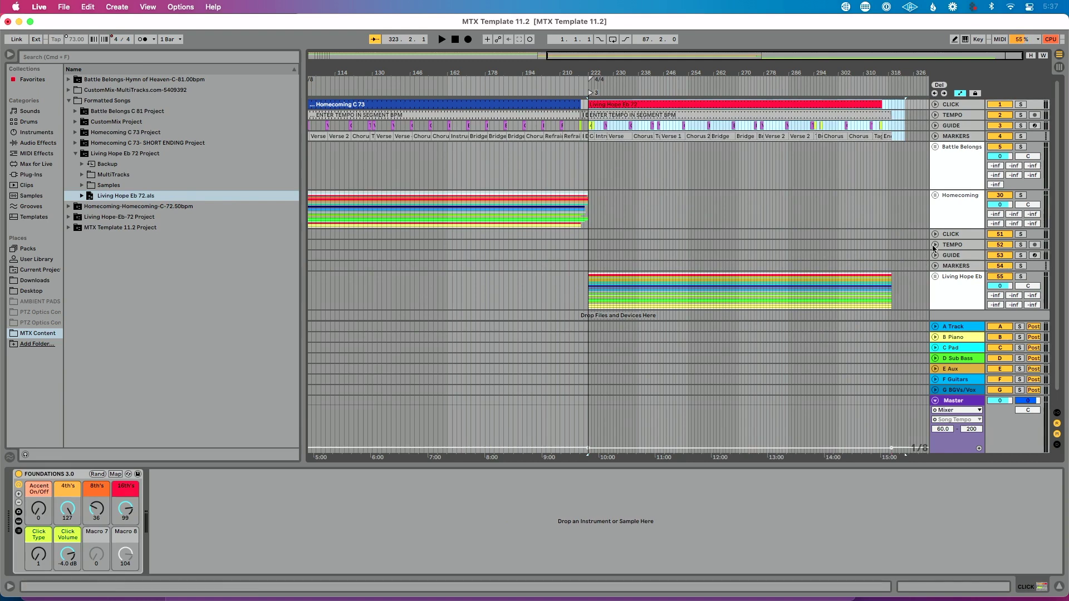
Step: Delete the emptied click, tempo, guide and markers tracks above the Living Hope group
{"action": "left_click", "coordinate": [953, 234]}
{"action": "left_click", "coordinate": [955, 265]}
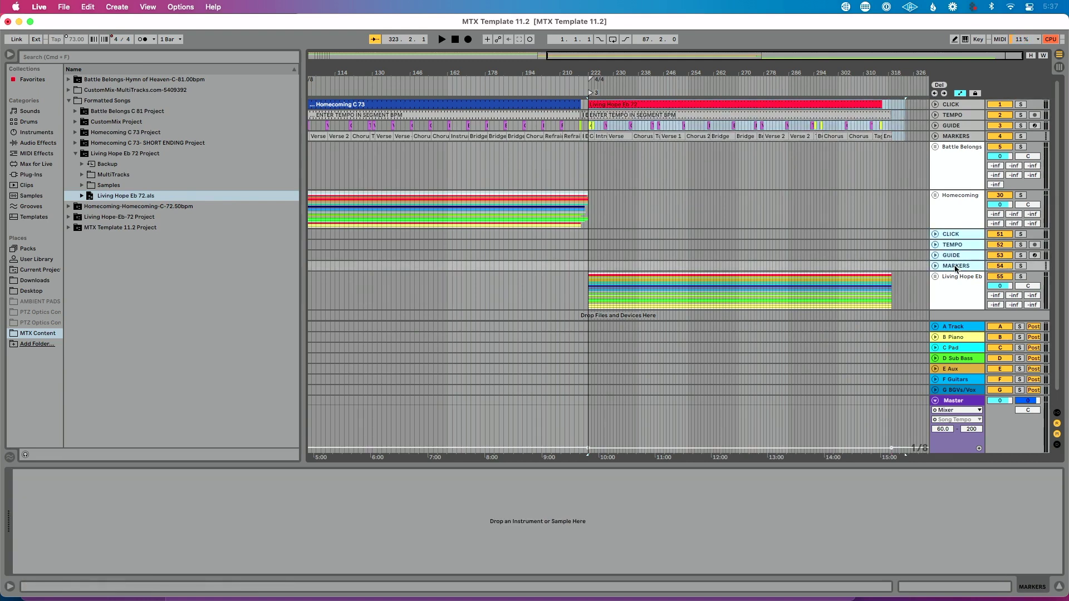
{"action": "key", "text": "Delete"}
Step: Move locator 4 to bar 320, just past the end of the Living Hope clips
{"action": "key", "text": "4"}
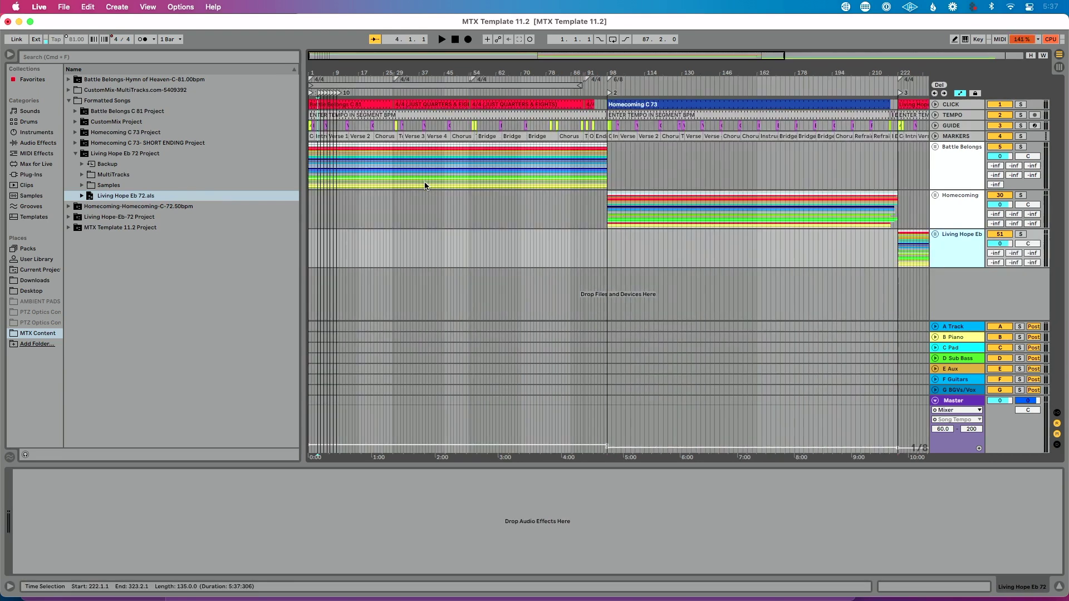
{"action": "left_click_drag", "start_coordinate": [316, 72], "coordinate": [475, 94]}
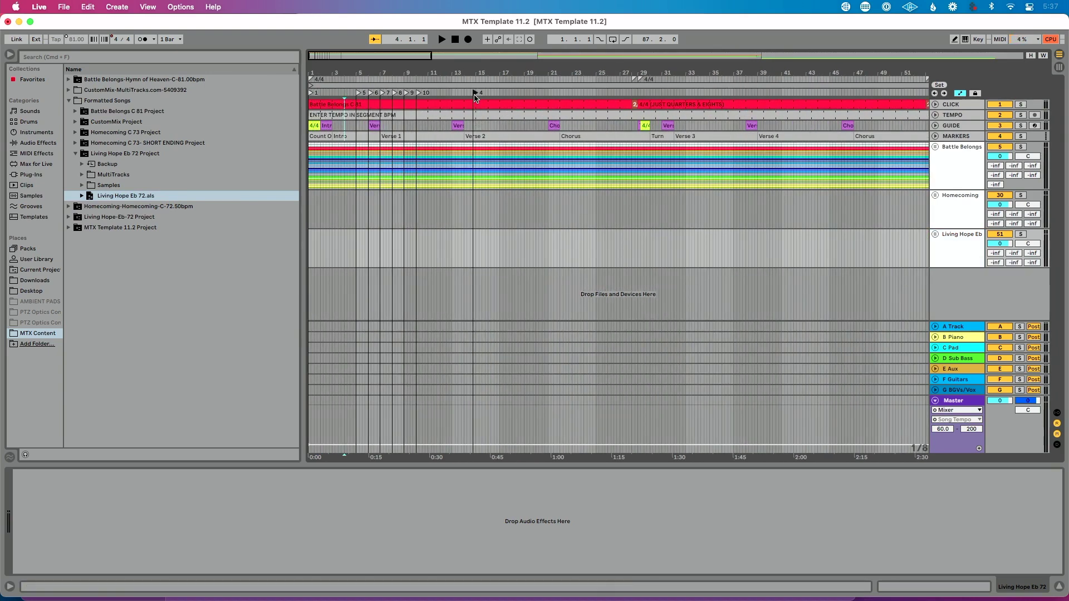
{"action": "left_click_drag", "start_coordinate": [474, 95], "coordinate": [770, 75]}
{"action": "key", "text": "minus"}
{"action": "key", "text": "minus"}
{"action": "key", "text": "minus"}
{"action": "key", "text": "minus"}
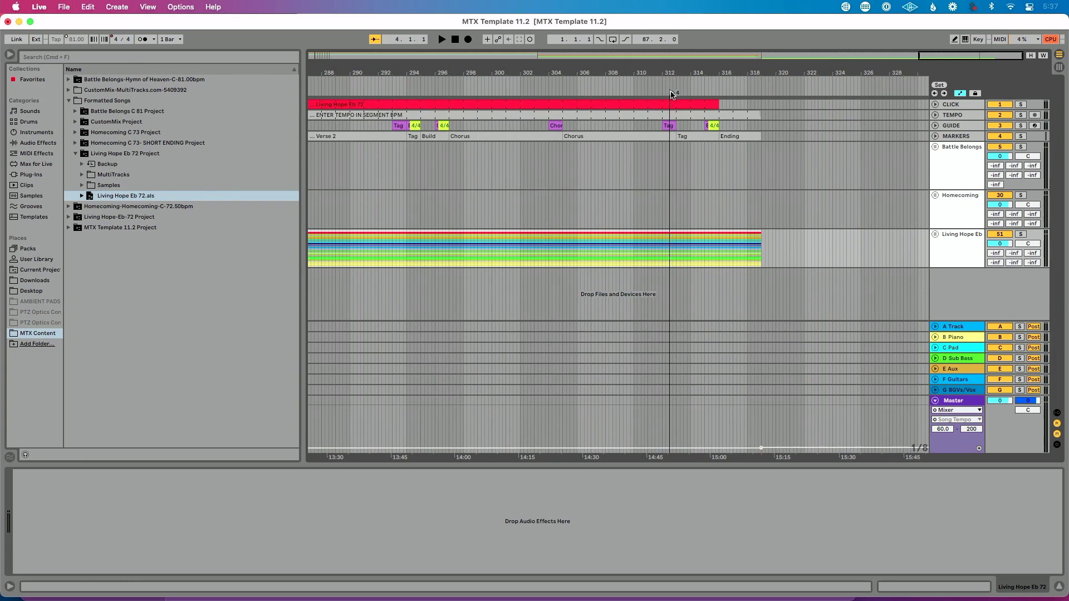
{"action": "left_click_drag", "start_coordinate": [672, 94], "coordinate": [778, 103]}
{"action": "left_click_drag", "start_coordinate": [785, 66], "coordinate": [712, 80]}
Step: Insert a 6/8 time signature change at bar 320, at locator 4
{"action": "right_click", "coordinate": [700, 80]}
{"action": "left_click", "coordinate": [707, 86]}
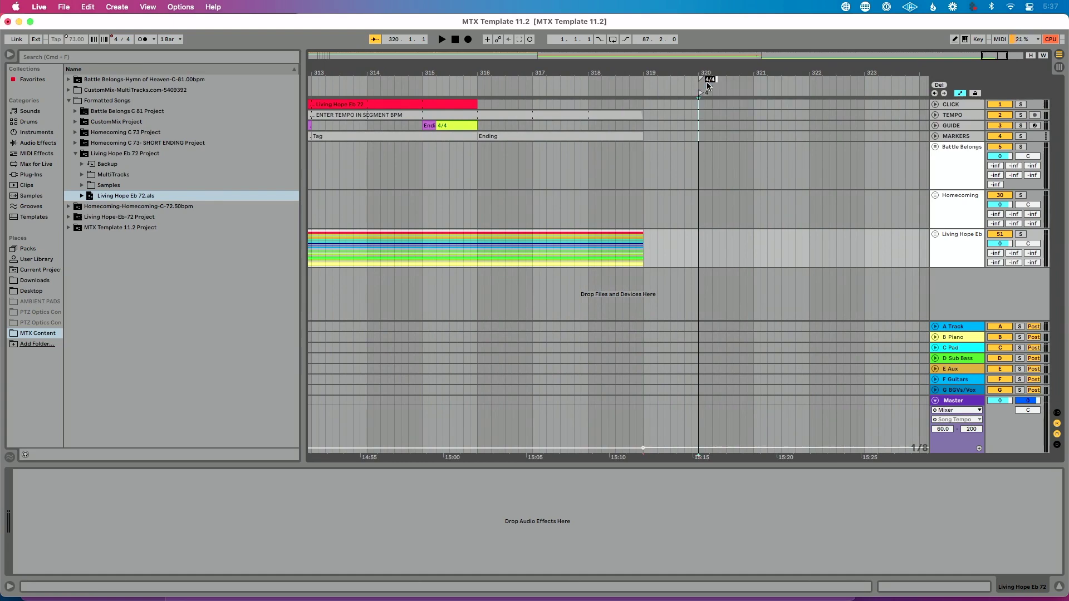
{"action": "key", "text": "Return"}
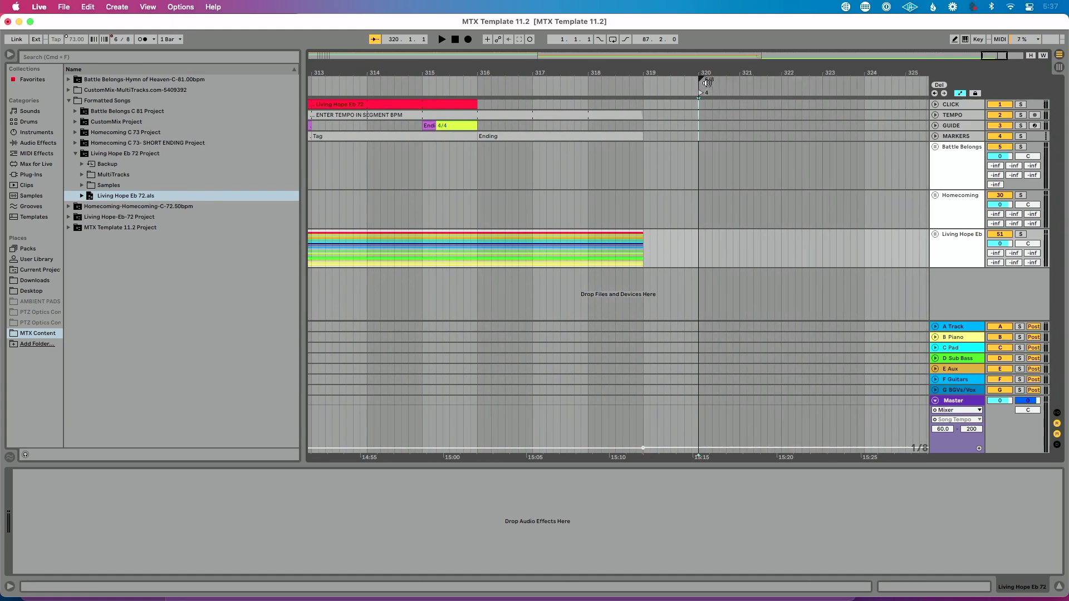
Step: Collapse the Living Hope project folder and import CustomMix.als from the CustomMix Project folder below the Living Hope group
{"action": "left_click_drag", "start_coordinate": [714, 74], "coordinate": [714, 51]}
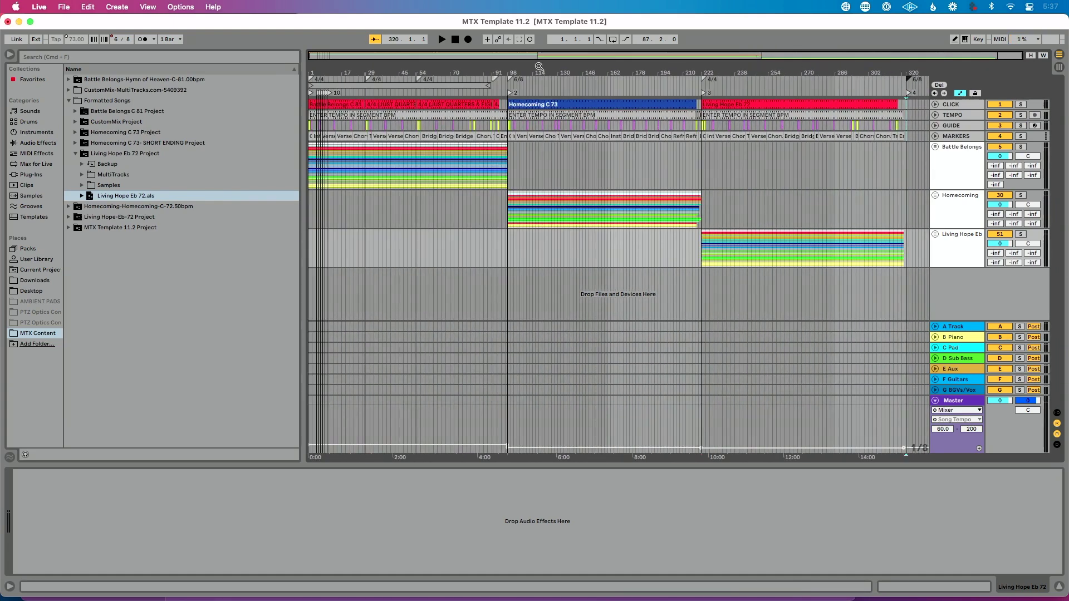
{"action": "left_click", "coordinate": [77, 153]}
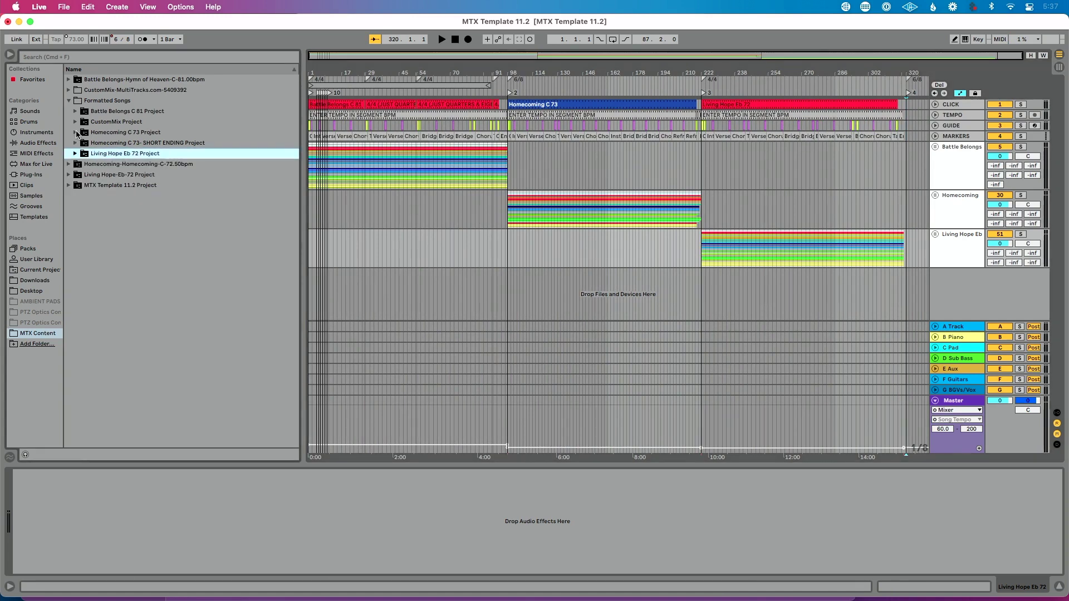
{"action": "left_click", "coordinate": [75, 122]}
{"action": "left_click", "coordinate": [99, 156]}
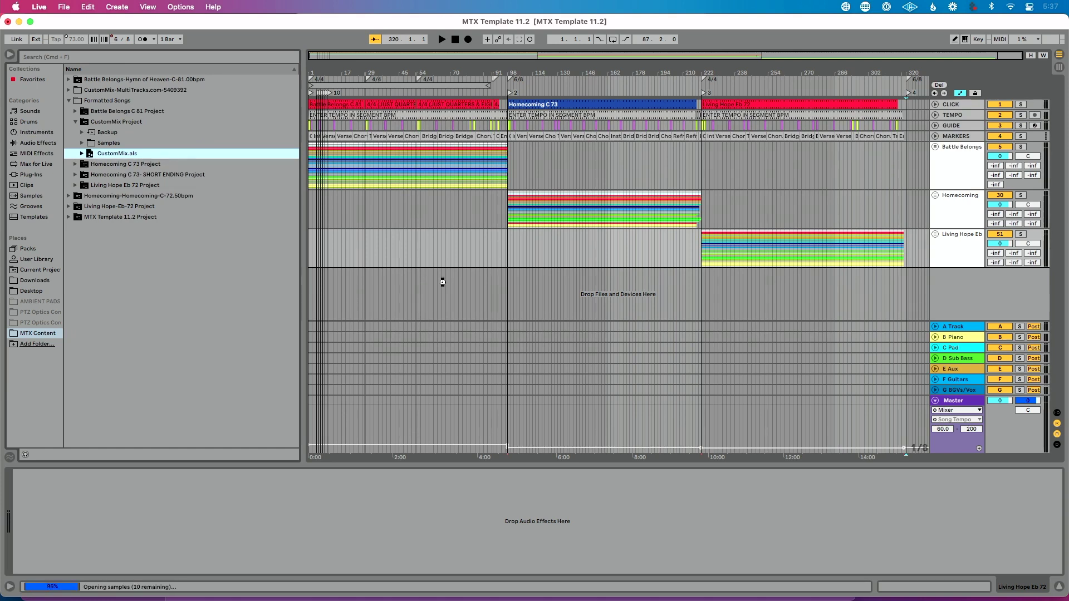
{"action": "left_click_drag", "start_coordinate": [442, 282], "coordinate": [443, 281]}
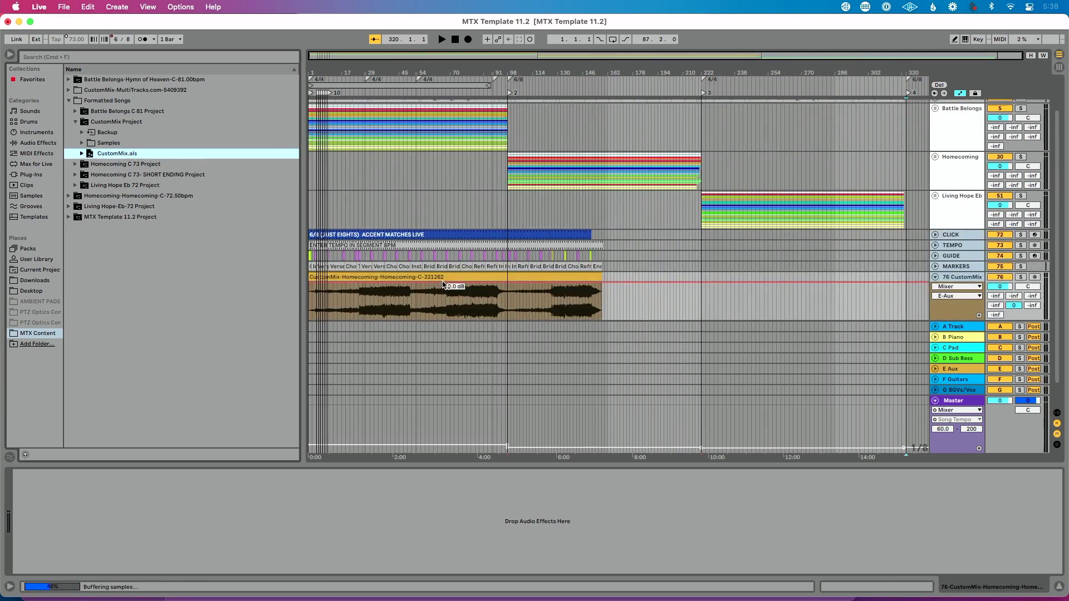
Step: Hide the browser and move all CustomMix clips, including click, tempo, guide and markers, from bar 1 to bar 320
{"action": "left_click", "coordinate": [9, 53]}
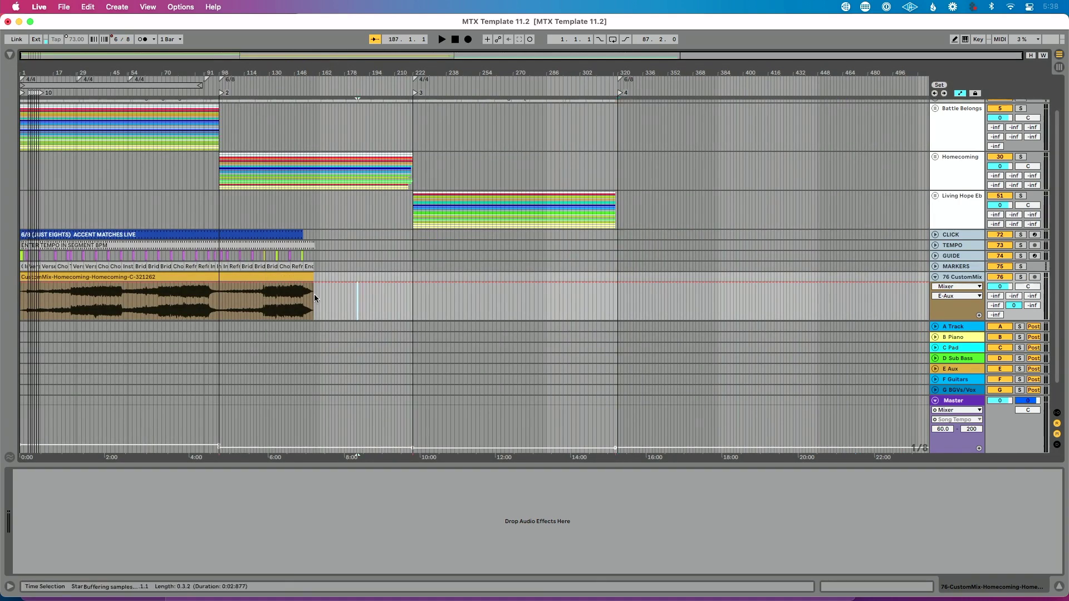
{"action": "left_click_drag", "start_coordinate": [359, 311], "coordinate": [20, 234]}
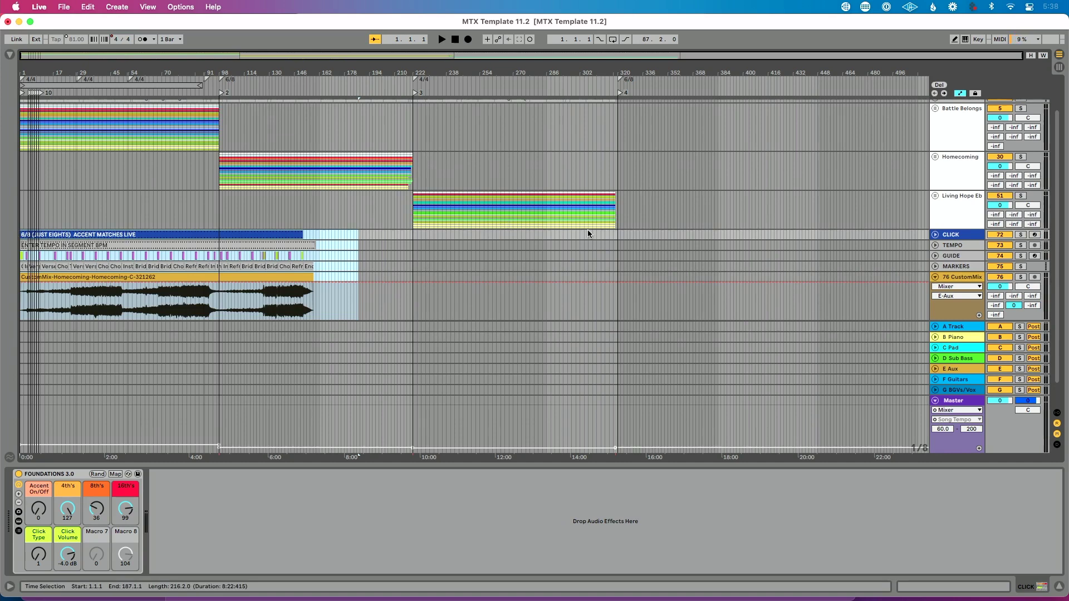
{"action": "key", "text": "Delete"}
{"action": "left_click", "coordinate": [617, 273]}
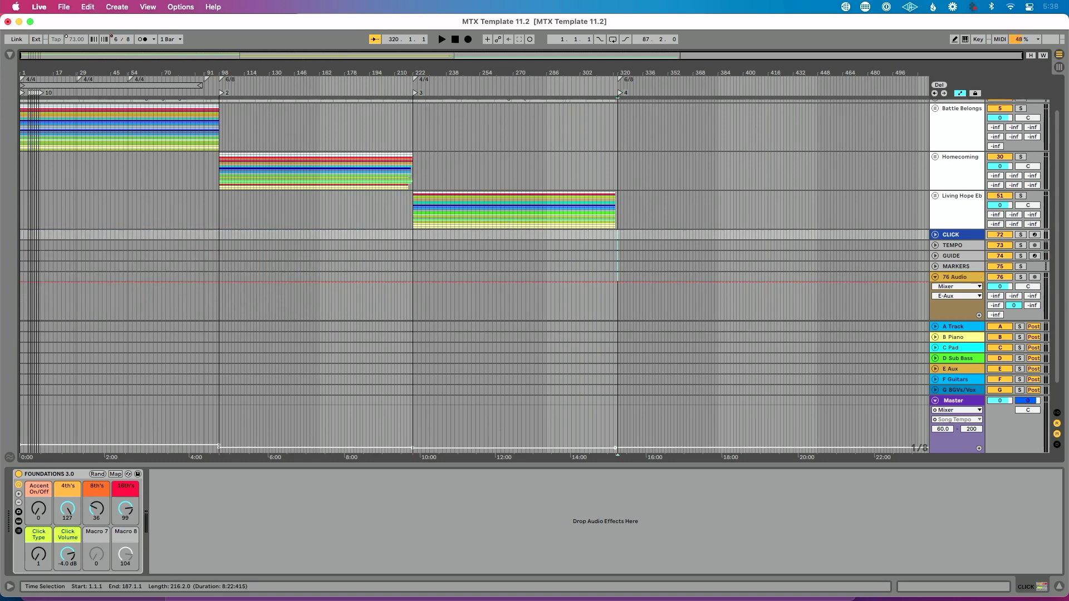
{"action": "key", "text": "cmd+v"}
{"action": "scroll", "coordinate": [773, 256], "scroll_direction": "right", "scroll_amount": 1}
Step: Move the CustomMix click, tempo, guide and marker clips up into the shared tracks above Battle Belongs, starting at bar 320
{"action": "left_click", "coordinate": [879, 275], "text": "shift"}
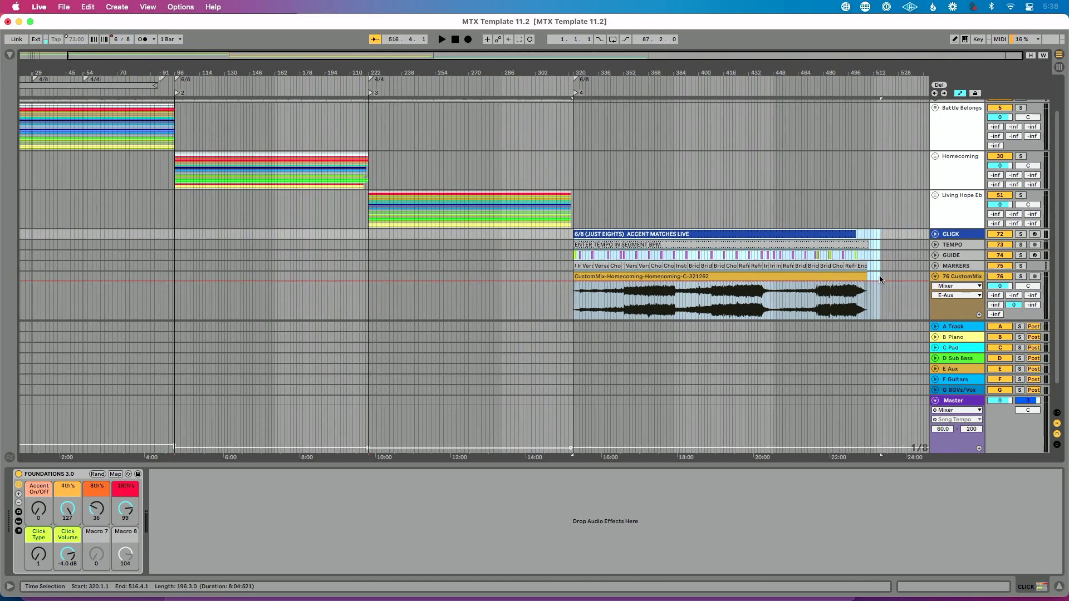
{"action": "left_click", "coordinate": [879, 264], "text": "shift"}
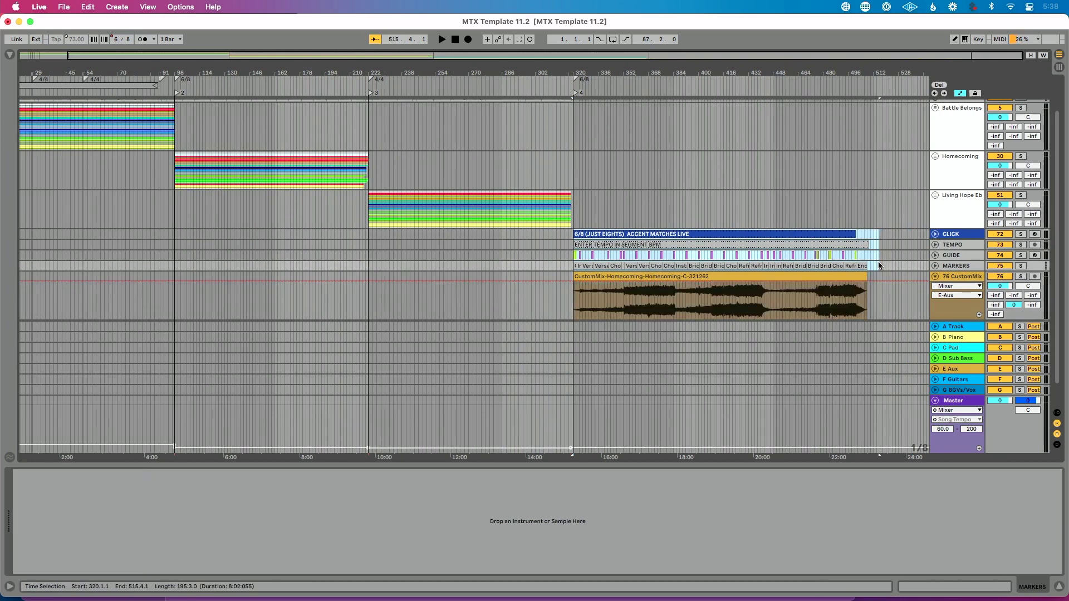
{"action": "key", "text": "Delete"}
{"action": "scroll", "coordinate": [746, 144], "scroll_direction": "up", "scroll_amount": 2}
{"action": "left_click", "coordinate": [659, 107]}
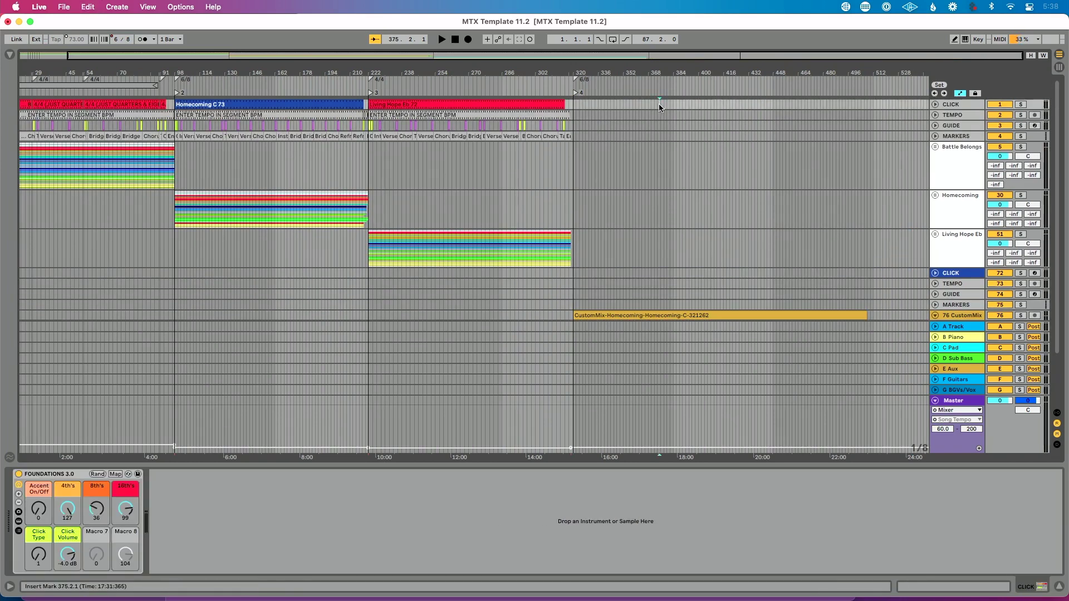
{"action": "key", "text": "super+z"}
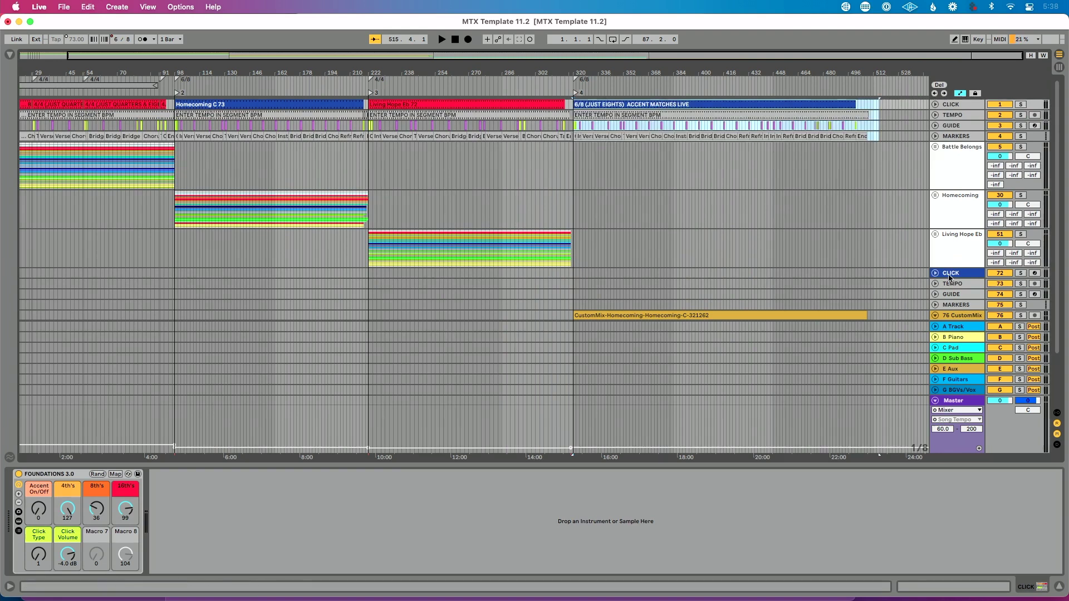
Step: Delete the emptied click, tempo, guide and markers tracks above the CustomMix audio track
{"action": "left_click", "coordinate": [948, 274]}
{"action": "scroll", "coordinate": [949, 274], "scroll_direction": "down", "scroll_amount": 3}
{"action": "left_click", "coordinate": [953, 242]}
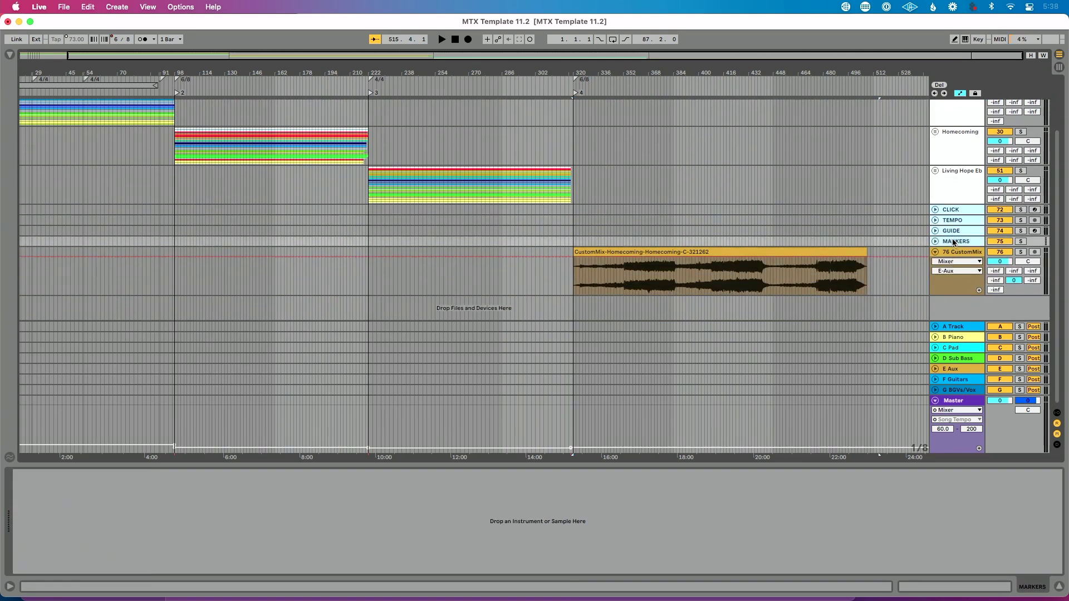
{"action": "key", "text": "super+z"}
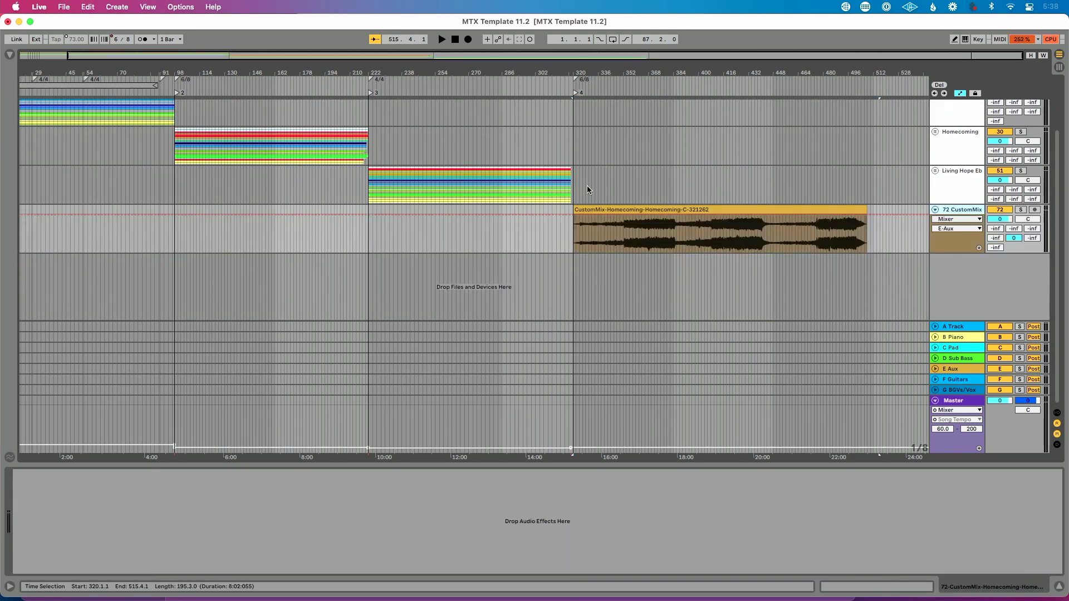
Step: Delete the leftover locators 5 to 10 near the start of Battle Belongs, keeping locator 1
{"action": "scroll", "coordinate": [587, 185], "scroll_direction": "up", "scroll_amount": 3}
{"action": "left_click_drag", "start_coordinate": [82, 71], "coordinate": [81, 100]}
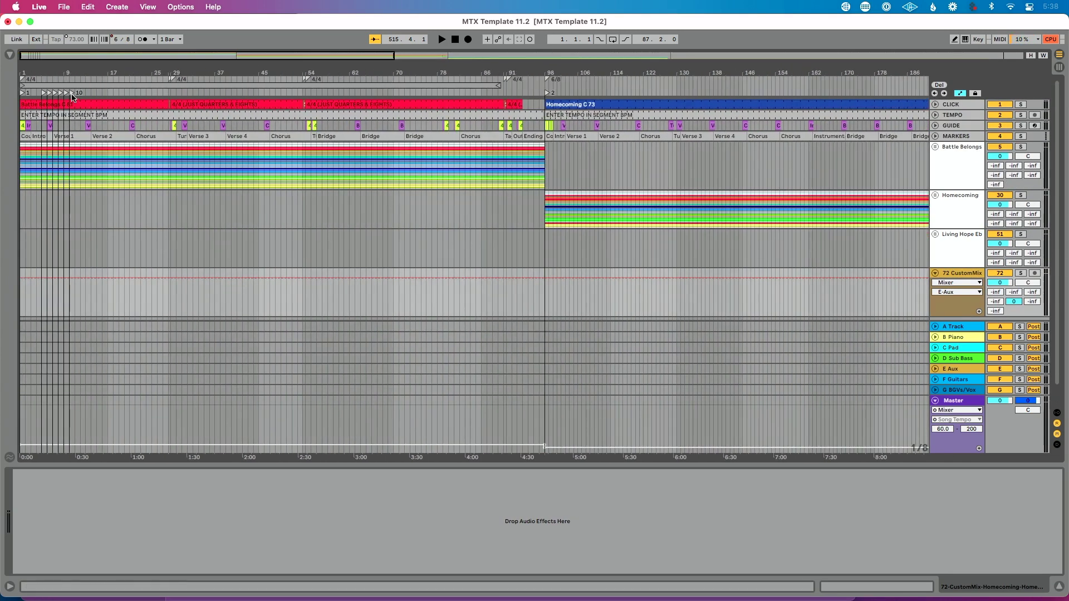
{"action": "key", "text": "super+z"}
{"action": "key", "text": "super+z"}
{"action": "key", "text": "super+z"}
{"action": "key", "text": "super+z"}
{"action": "key", "text": "super+z"}
{"action": "key", "text": "super+z"}
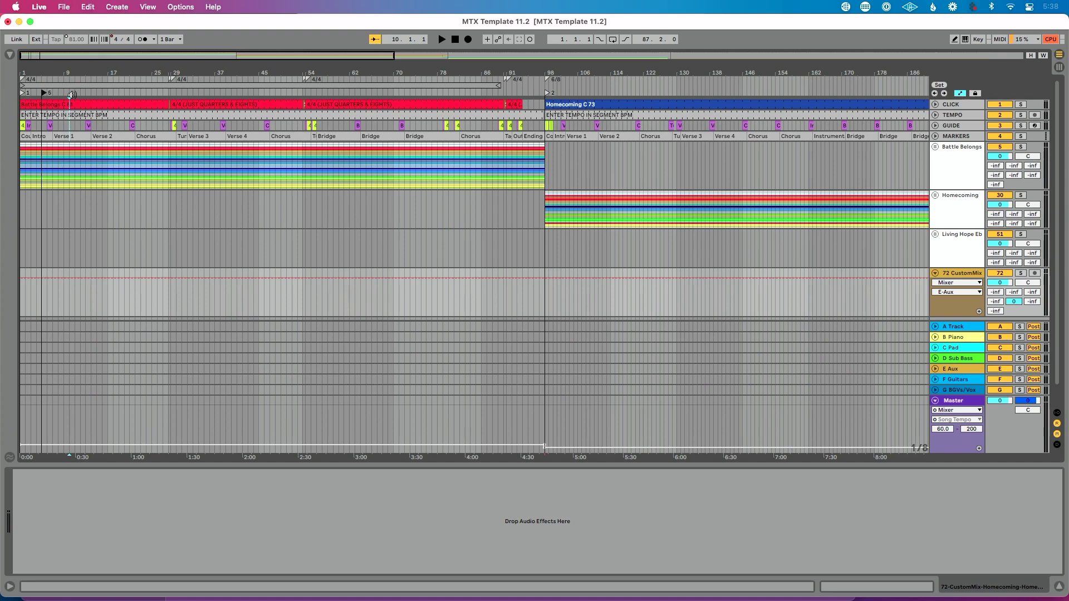
{"action": "key", "text": "super+s"}
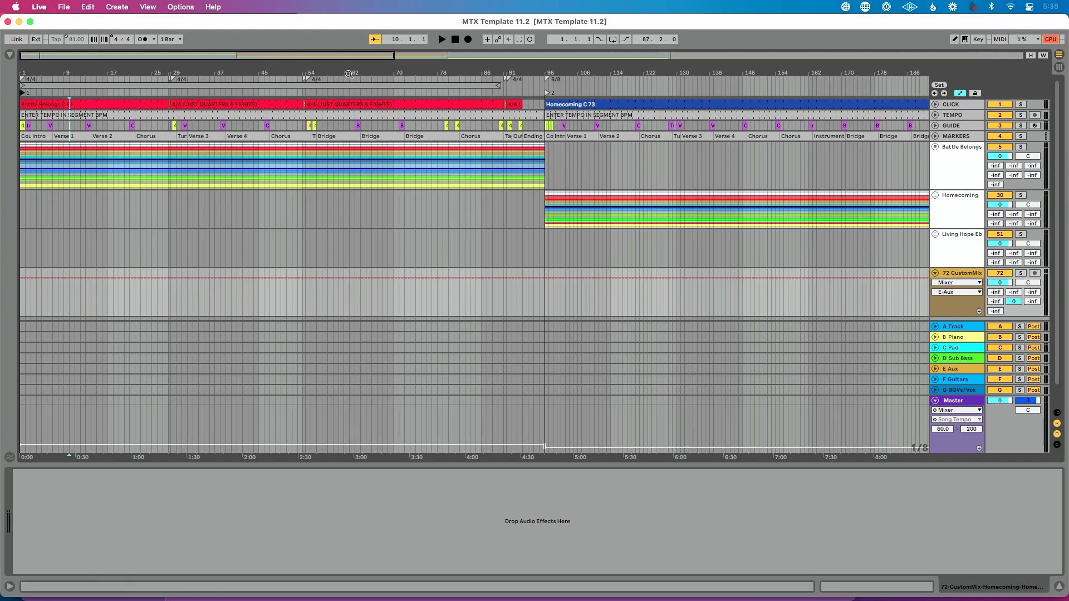
Step: Assign a computer-keyboard key to the Add Locator control through key mapping, with the Battle Belongs Intro marker clip selected
{"action": "left_click_drag", "start_coordinate": [348, 73], "coordinate": [481, 73]}
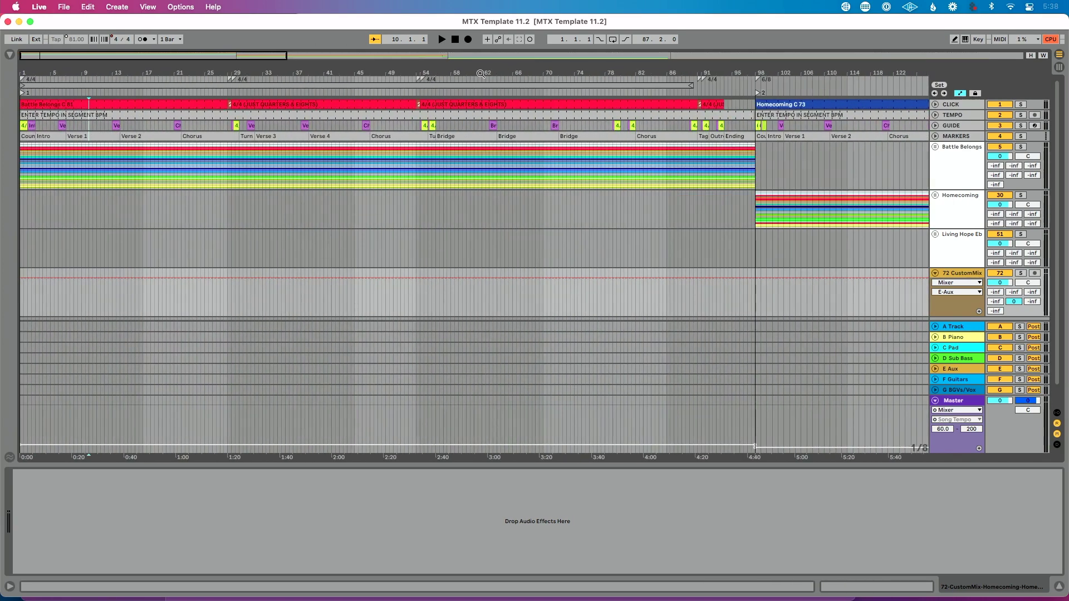
{"action": "left_click", "coordinate": [53, 136]}
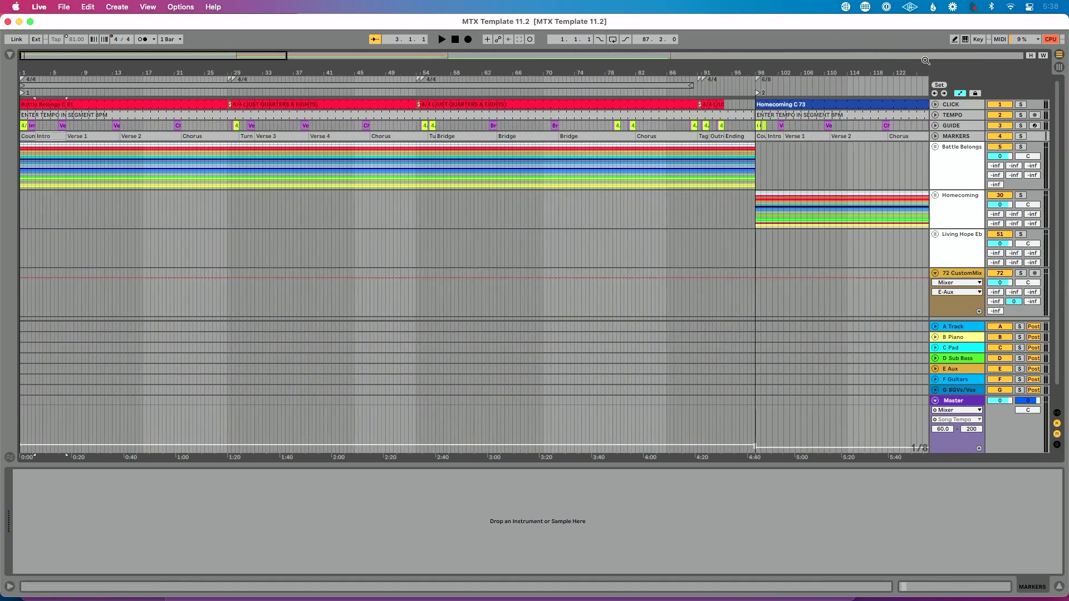
{"action": "key", "text": "super+k"}
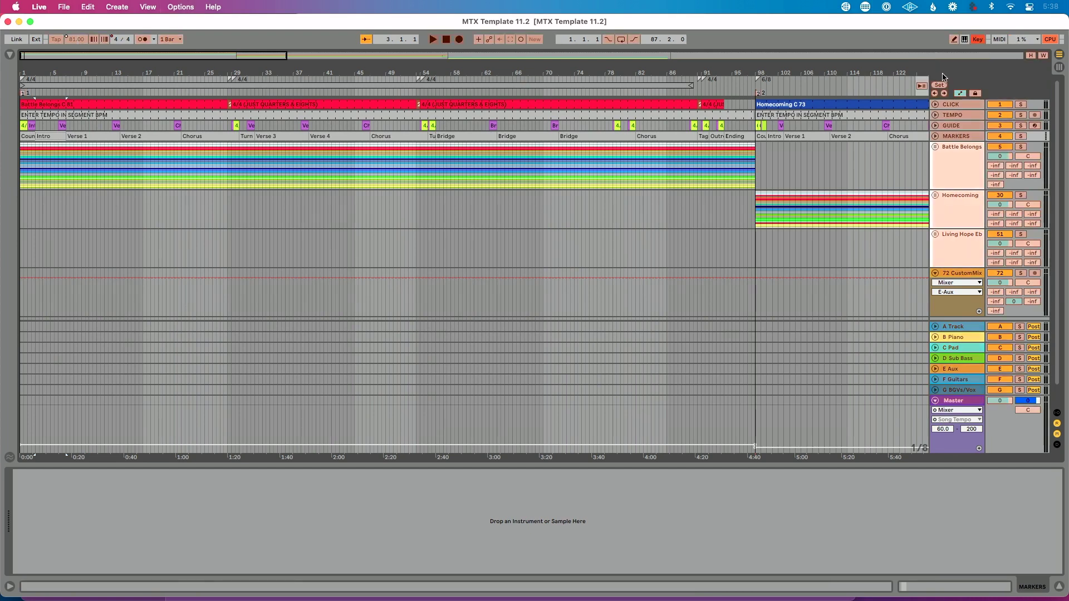
{"action": "left_click", "coordinate": [941, 85]}
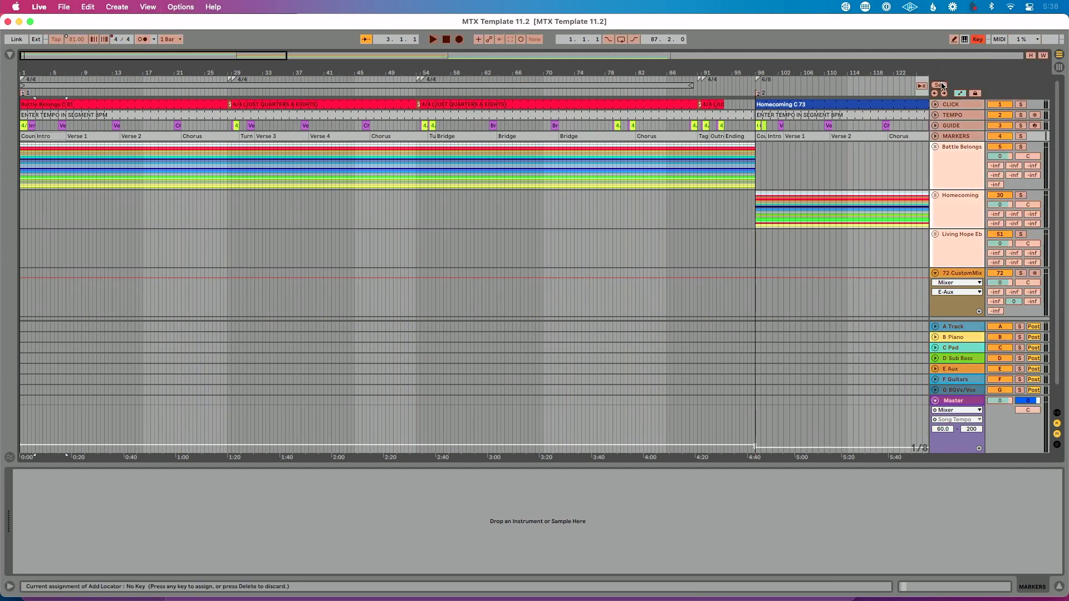
{"action": "key", "text": "a"}
{"action": "key", "text": "super+k"}
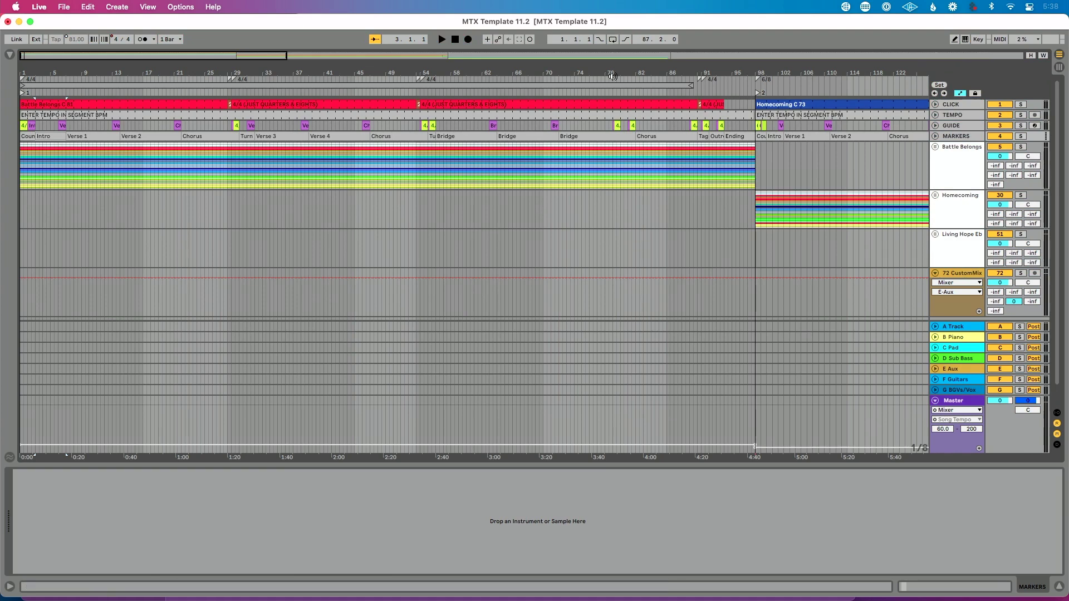
Step: Add locators at the Battle Belongs Intro, Verse 1, Verse 2 and first Chorus, at bars 3, 7, 14 and 22
{"action": "left_click_drag", "start_coordinate": [44, 66], "coordinate": [111, 135]}
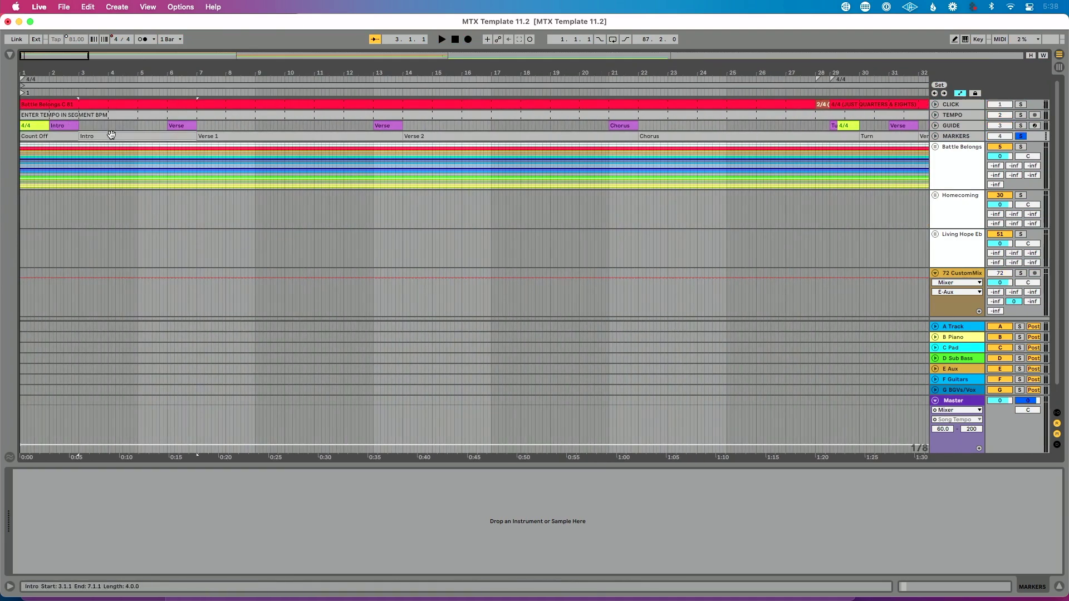
{"action": "key", "text": "s"}
{"action": "left_click", "coordinate": [111, 135]}
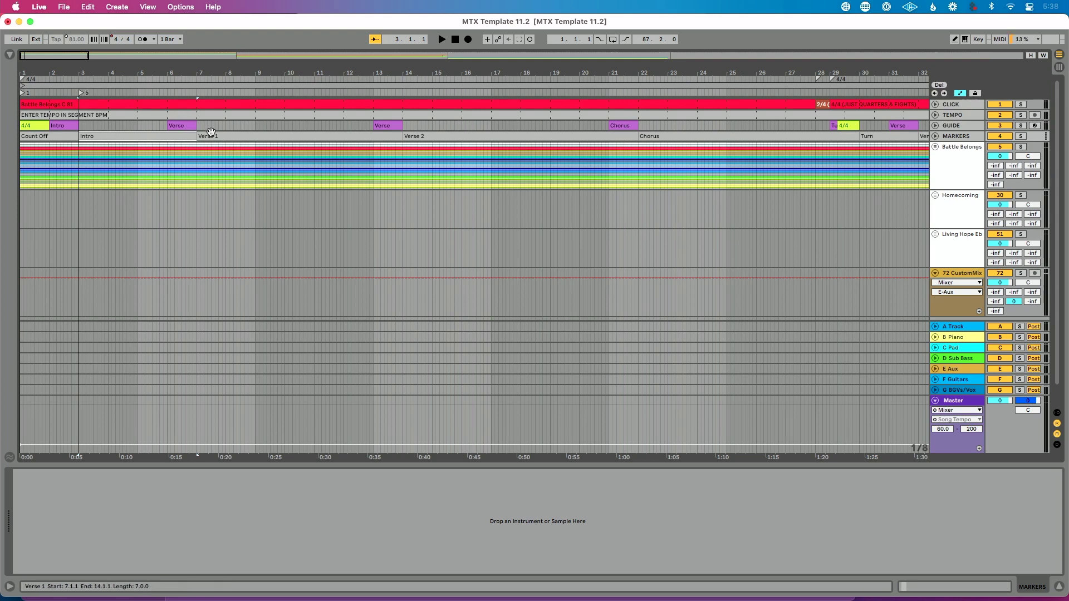
{"action": "left_click", "coordinate": [205, 133]}
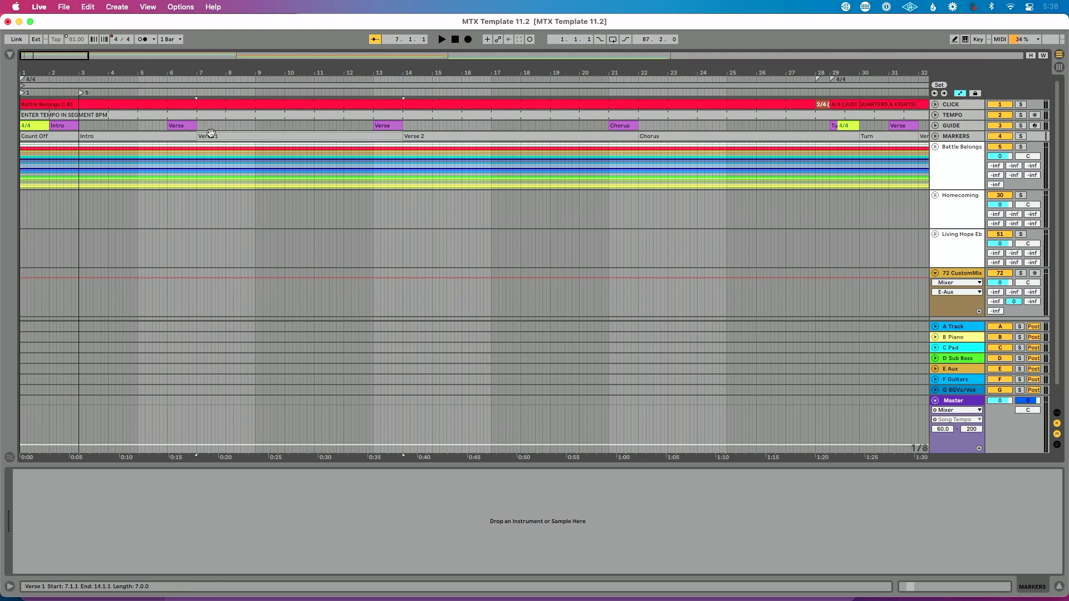
{"action": "left_click", "coordinate": [448, 134]}
{"action": "left_click", "coordinate": [505, 135]}
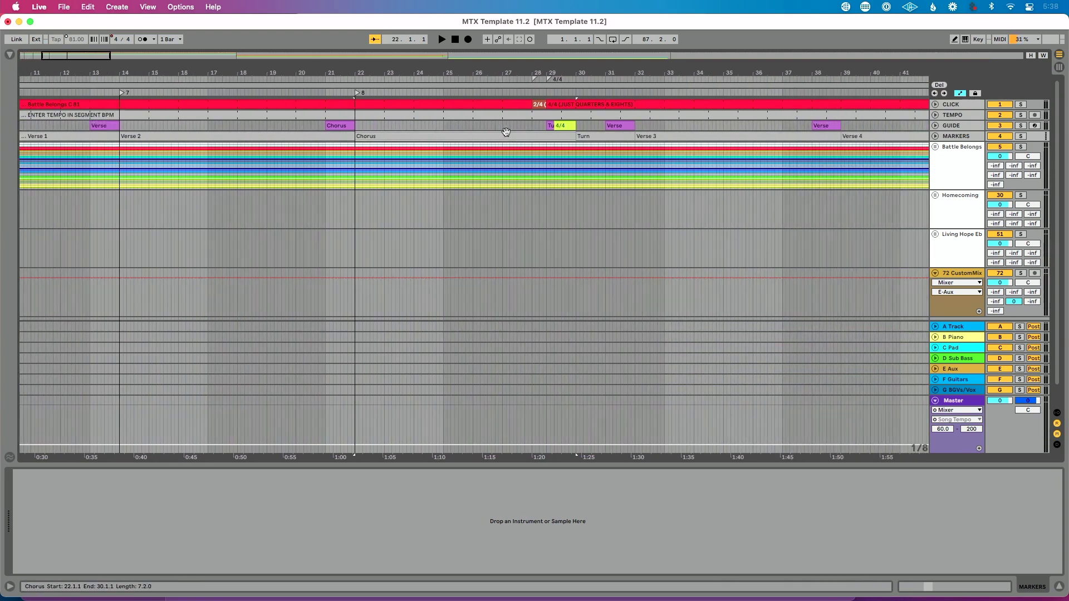
Step: Add locators at the Battle Belongs Turn, Verse 3, Verse 4, second Chorus, second Turn and first Bridge, at bars 30, 32, 39, 47, 55 and 56
{"action": "left_click", "coordinate": [550, 136]}
{"action": "left_click", "coordinate": [520, 136]}
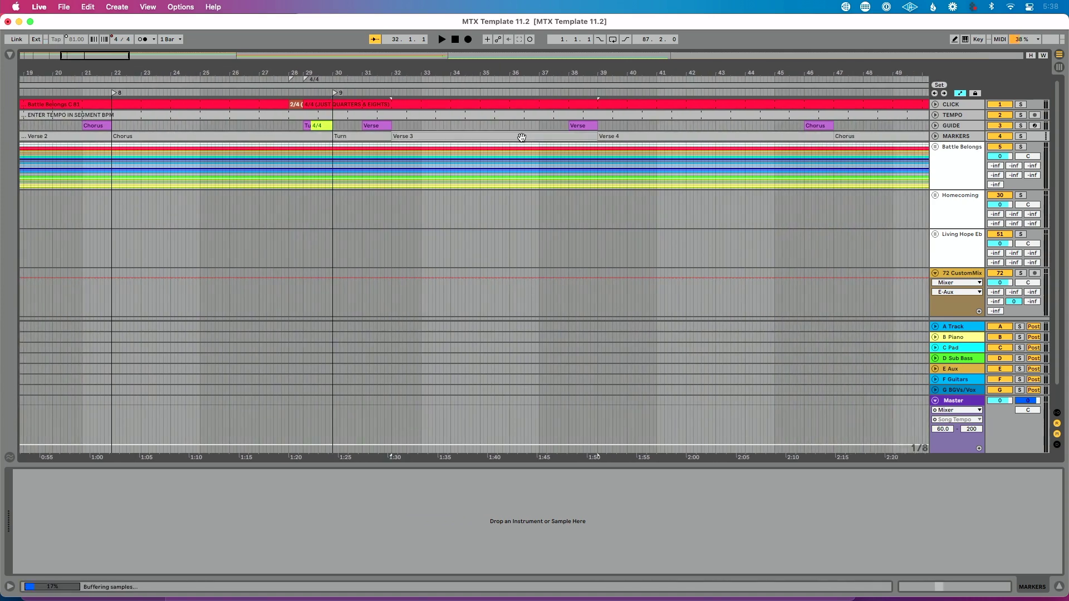
{"action": "left_click", "coordinate": [528, 137]}
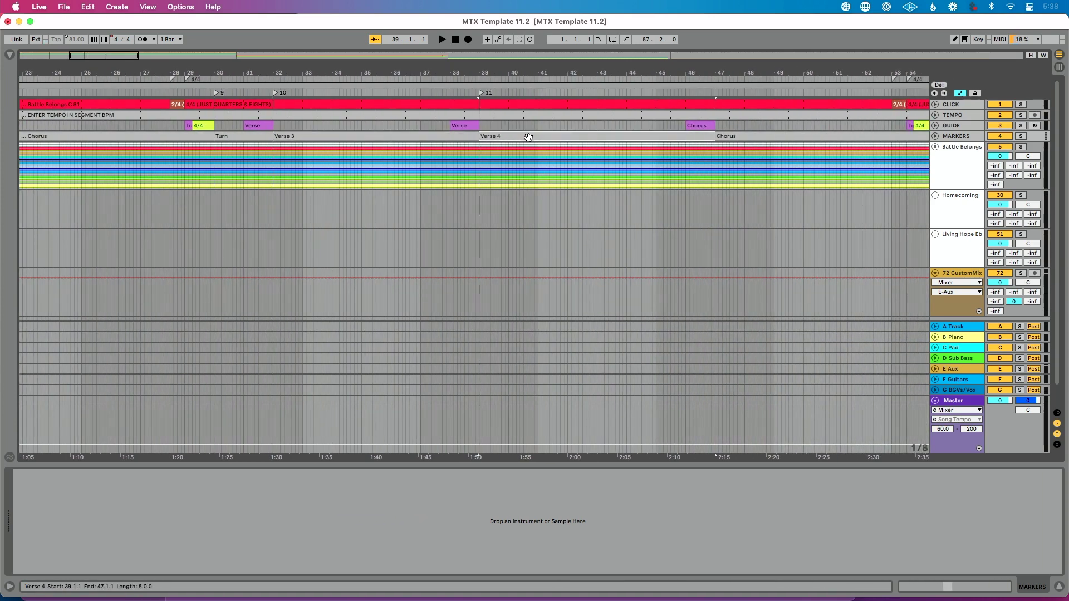
{"action": "left_click", "coordinate": [567, 136]}
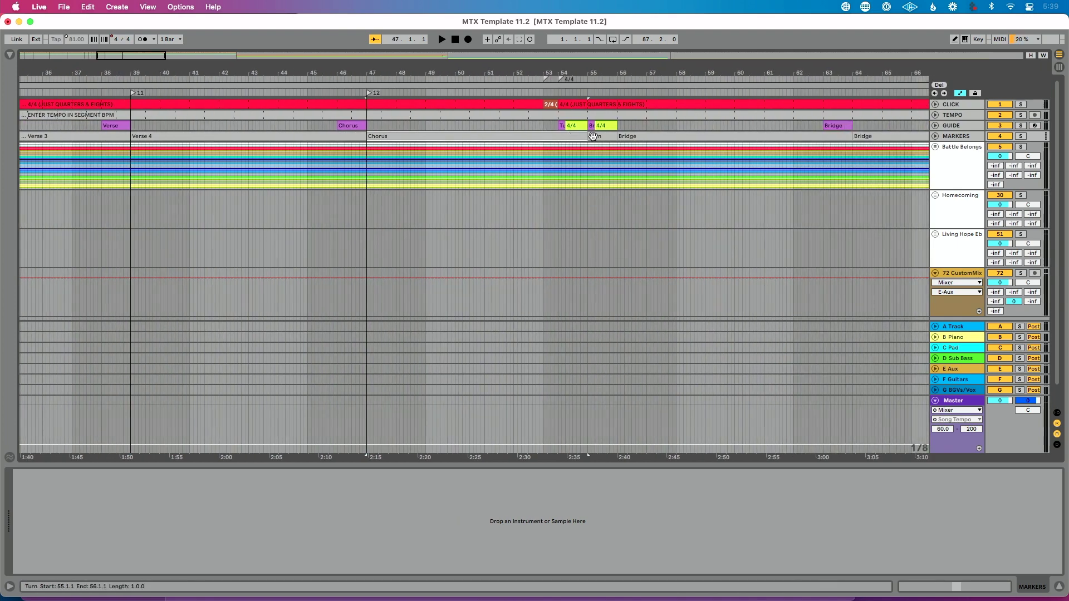
{"action": "left_click", "coordinate": [593, 137]}
{"action": "left_click", "coordinate": [594, 137]}
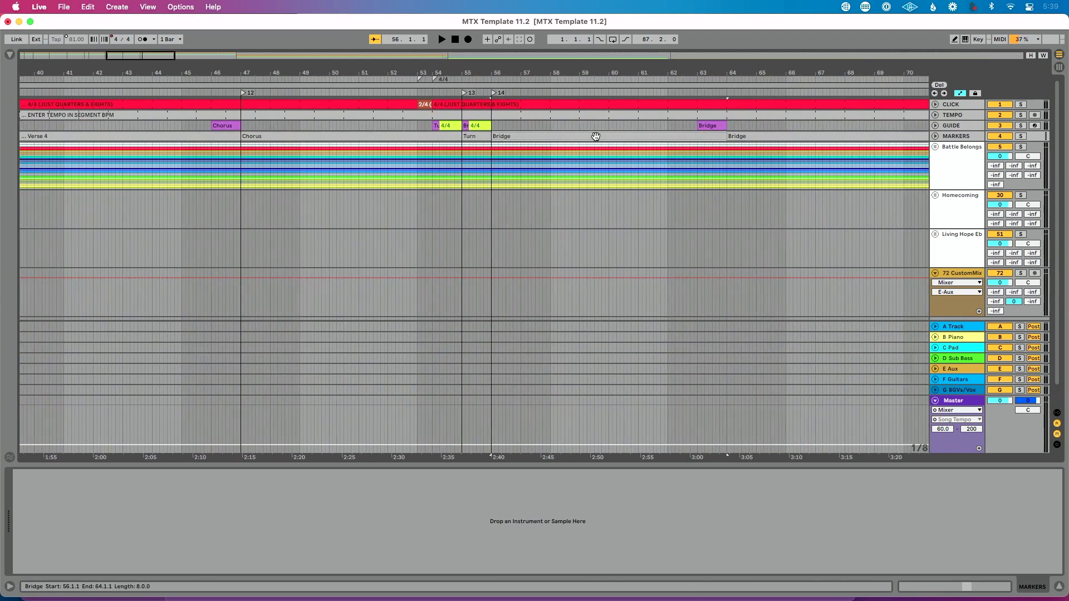
Step: Add locators at the second and third Bridge and last Chorus of Battle Belongs, at bars 64, 72 and 82
{"action": "left_click", "coordinate": [608, 136]}
{"action": "scroll", "coordinate": [607, 137], "scroll_direction": "right", "scroll_amount": 5}
{"action": "left_click", "coordinate": [606, 137]}
{"action": "scroll", "coordinate": [606, 136], "scroll_direction": "right", "scroll_amount": 4}
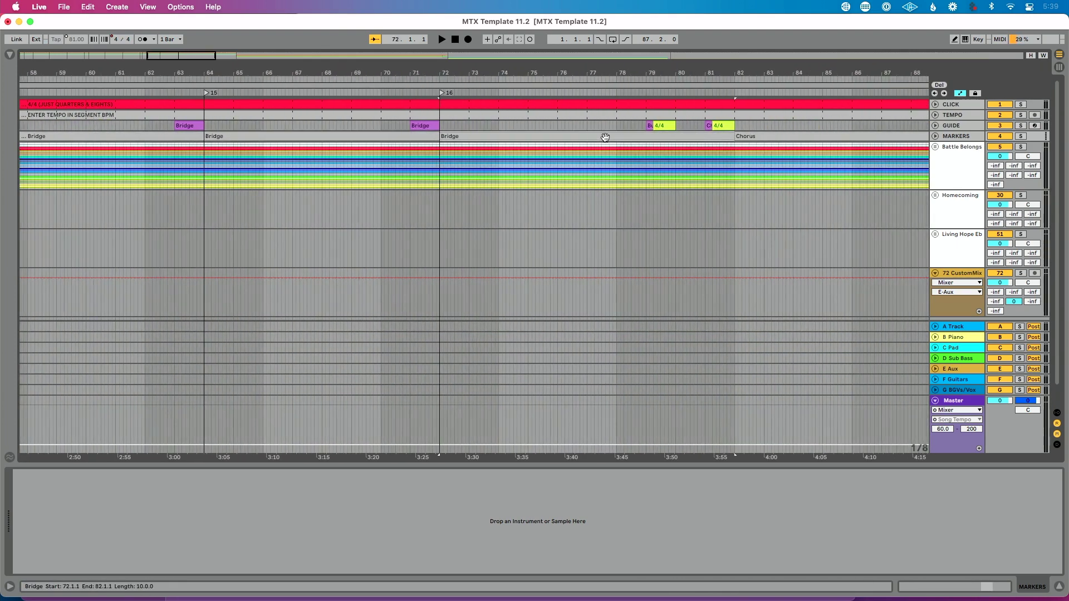
{"action": "left_click", "coordinate": [606, 136]}
{"action": "key", "text": "l"}
{"action": "scroll", "coordinate": [605, 137], "scroll_direction": "right", "scroll_amount": 5}
Step: Add locators at the Battle Belongs Tag, Outro and Ending, at bars 90, 92 and 94
{"action": "left_click", "coordinate": [538, 137]}
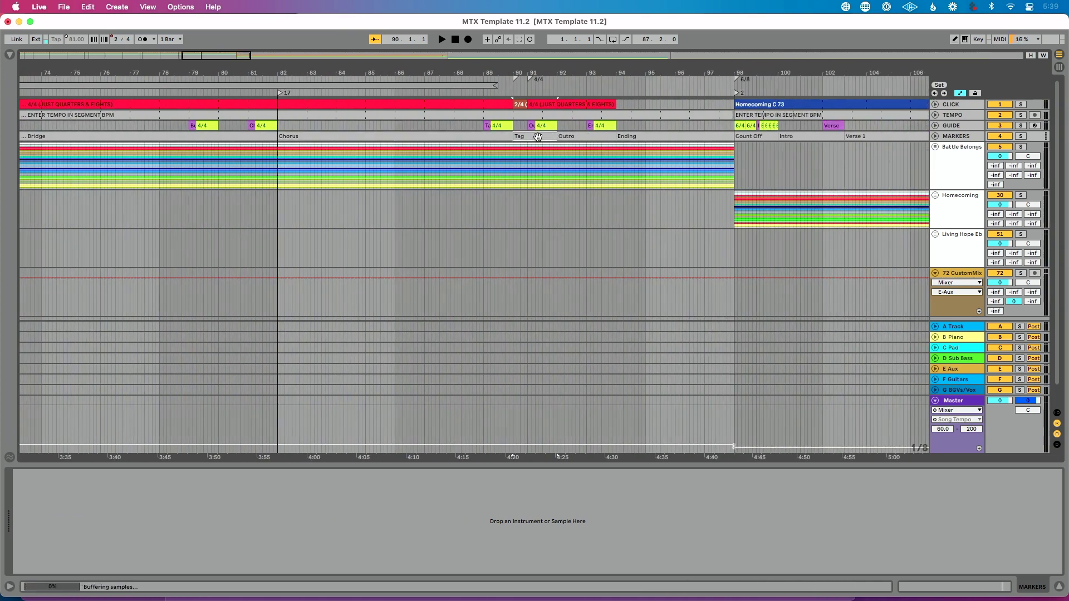
{"action": "key", "text": "l"}
{"action": "left_click", "coordinate": [574, 137]}
{"action": "key", "text": "l"}
{"action": "left_click", "coordinate": [627, 137]}
{"action": "key", "text": "l"}
{"action": "scroll", "coordinate": [631, 137], "scroll_direction": "right", "scroll_amount": 5}
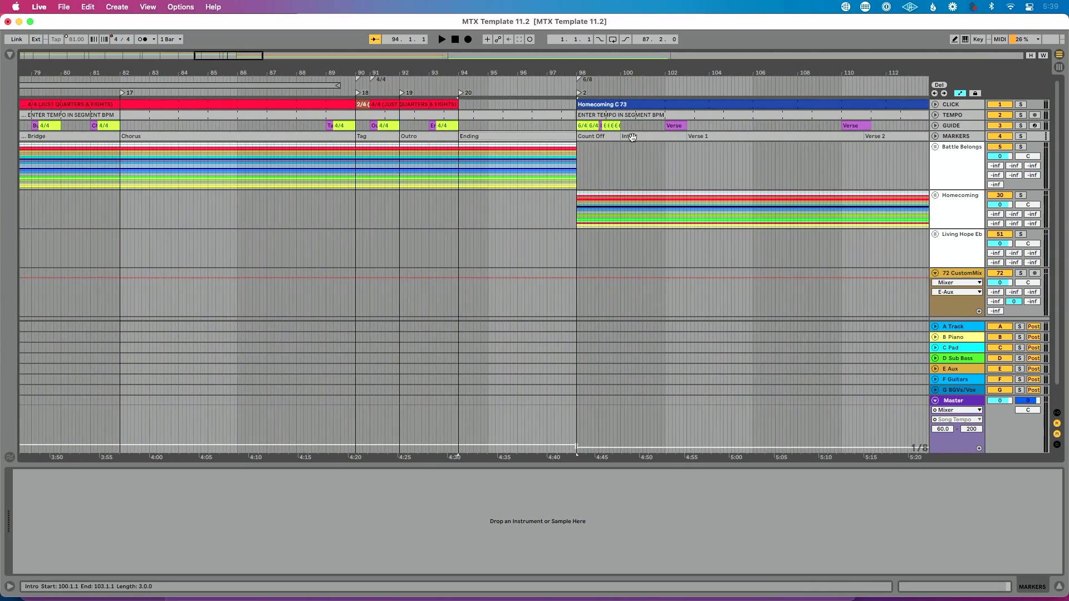
Step: Add locators at the Homecoming Intro, Verse 1, Verse 2 and first Chorus, at bars 100, 103, 111 and 121
{"action": "left_click", "coordinate": [620, 136]}
{"action": "left_click", "coordinate": [629, 137]}
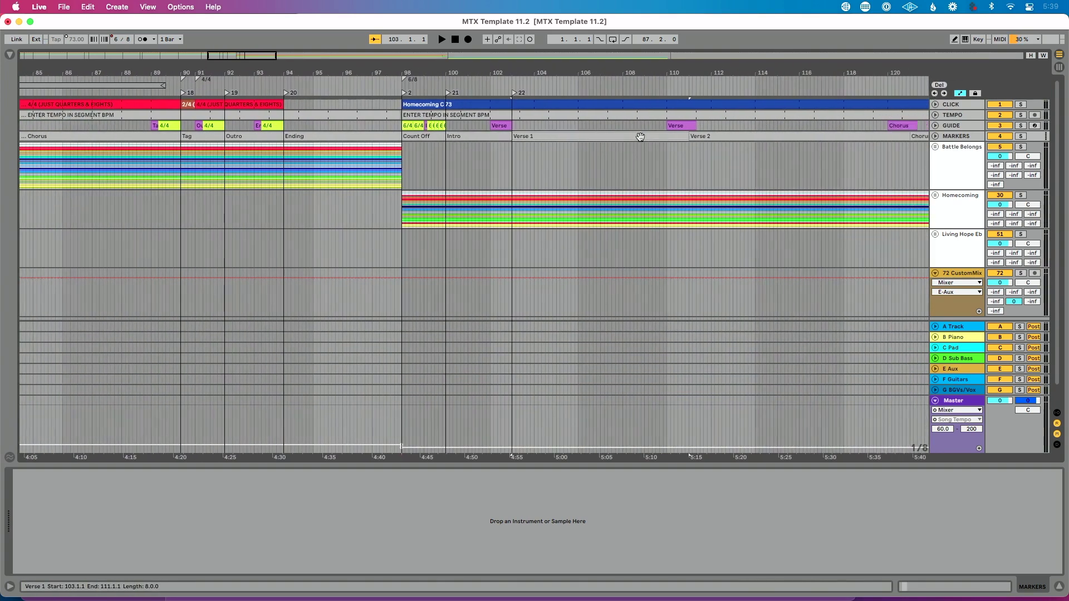
{"action": "left_click", "coordinate": [641, 136]}
{"action": "key", "text": "l"}
{"action": "scroll", "coordinate": [640, 137], "scroll_direction": "right", "scroll_amount": 4}
{"action": "left_click", "coordinate": [640, 136]}
{"action": "key", "text": "l"}
{"action": "scroll", "coordinate": [640, 136], "scroll_direction": "right", "scroll_amount": 4}
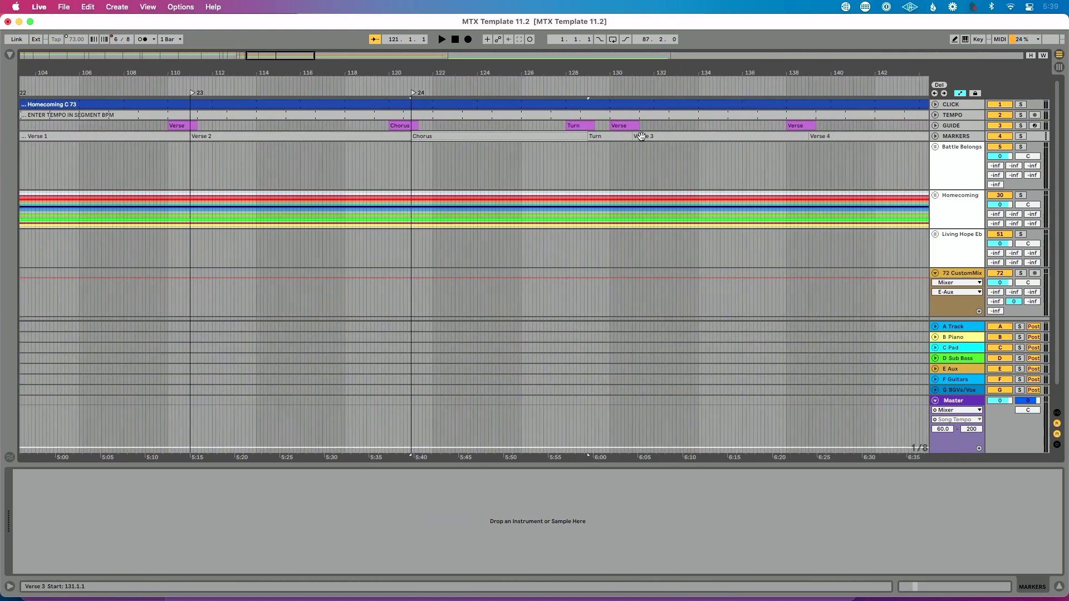
Step: Add locators at the Homecoming Turn, Verse 3, Verse 4 and second Chorus, at bars 129, 131, 139 and 147
{"action": "left_click", "coordinate": [610, 137]}
{"action": "key", "text": "l"}
{"action": "left_click", "coordinate": [631, 136]}
{"action": "key", "text": "l"}
{"action": "scroll", "coordinate": [640, 137], "scroll_direction": "right", "scroll_amount": 4}
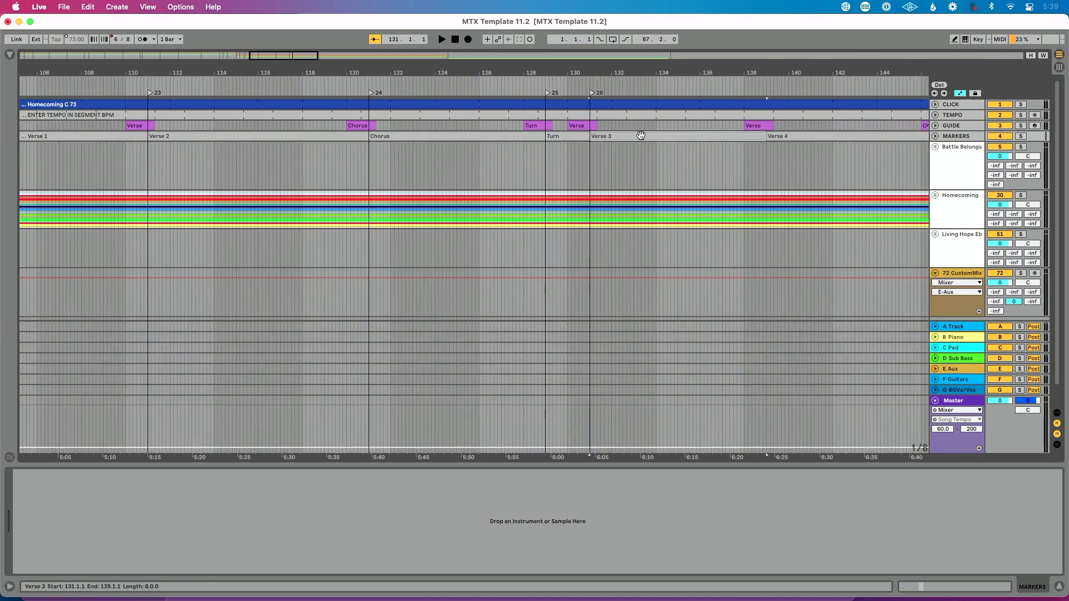
{"action": "left_click", "coordinate": [644, 136]}
{"action": "left_click", "coordinate": [665, 136]}
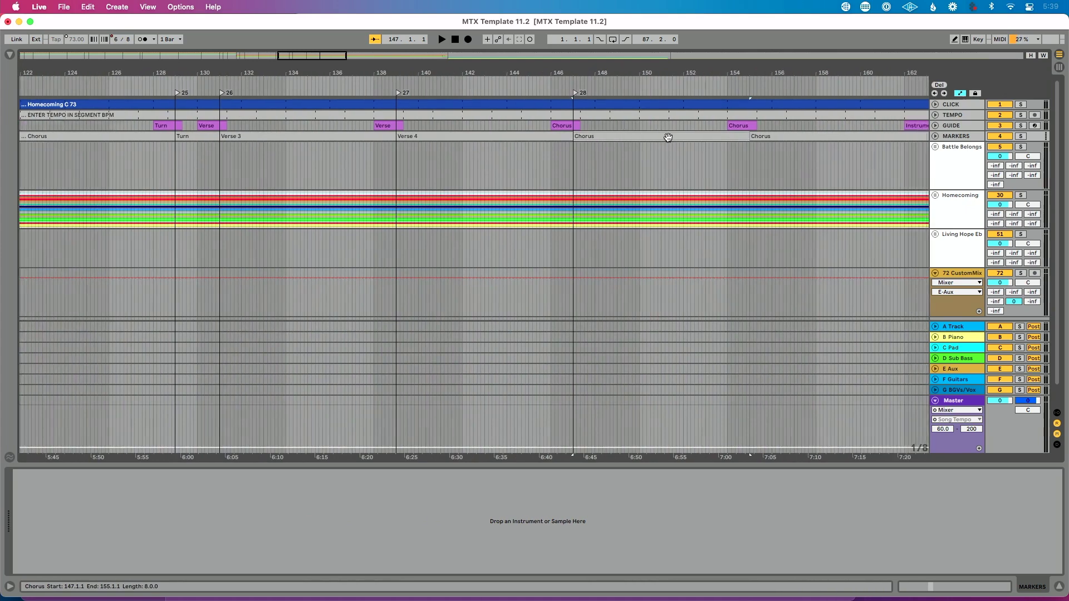
{"action": "key", "text": "l"}
{"action": "scroll", "coordinate": [668, 137], "scroll_direction": "right", "scroll_amount": 3}
Step: Add locators at the third Chorus and the Instrumental of Homecoming, at bars 155 and 163
{"action": "left_click", "coordinate": [698, 135]}
{"action": "key", "text": "l"}
{"action": "scroll", "coordinate": [698, 135], "scroll_direction": "right", "scroll_amount": 4}
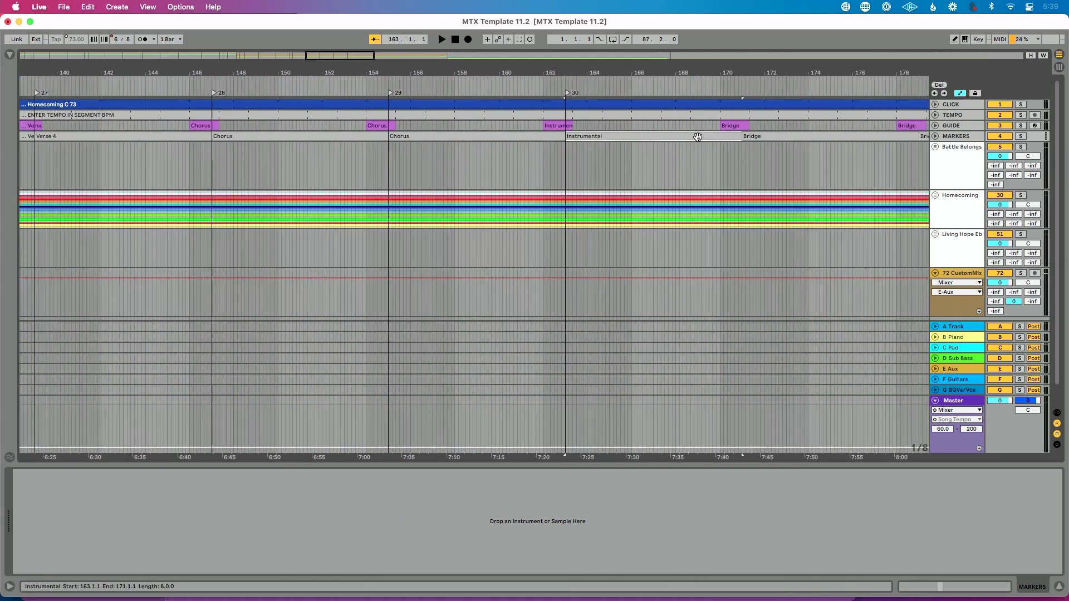
Step: Add locators at Homecoming's three Bridge sections, the following Chorus and the first Refrain, at bars 171, 179, 187, 195 and 203
{"action": "left_click", "coordinate": [704, 135]}
{"action": "left_click", "coordinate": [704, 135]}
{"action": "left_click", "coordinate": [704, 136]}
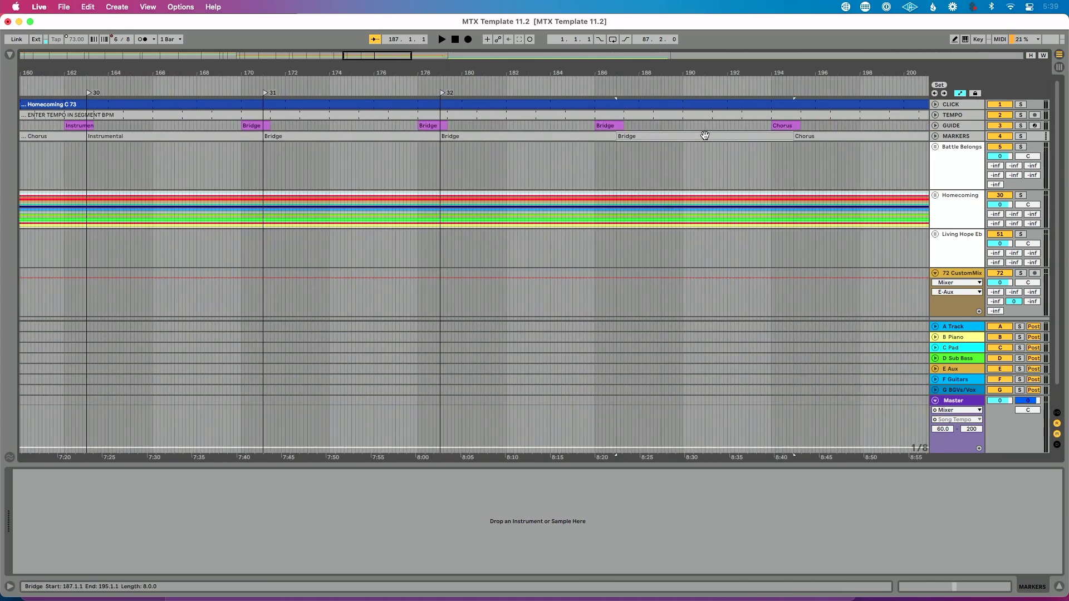
{"action": "left_click", "coordinate": [704, 135]}
{"action": "left_click", "coordinate": [704, 135]}
{"action": "left_click", "coordinate": [704, 136]}
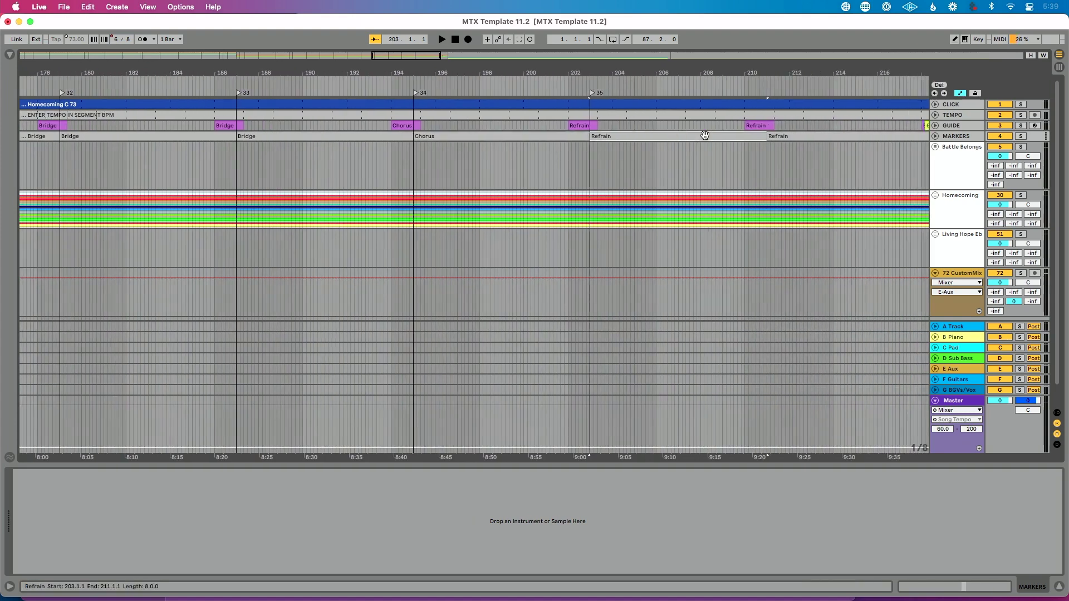
Step: Add locators at Homecoming's second Refrain and its two Ending sections, at bars 211, 219 and 220
{"action": "left_click", "coordinate": [707, 136]}
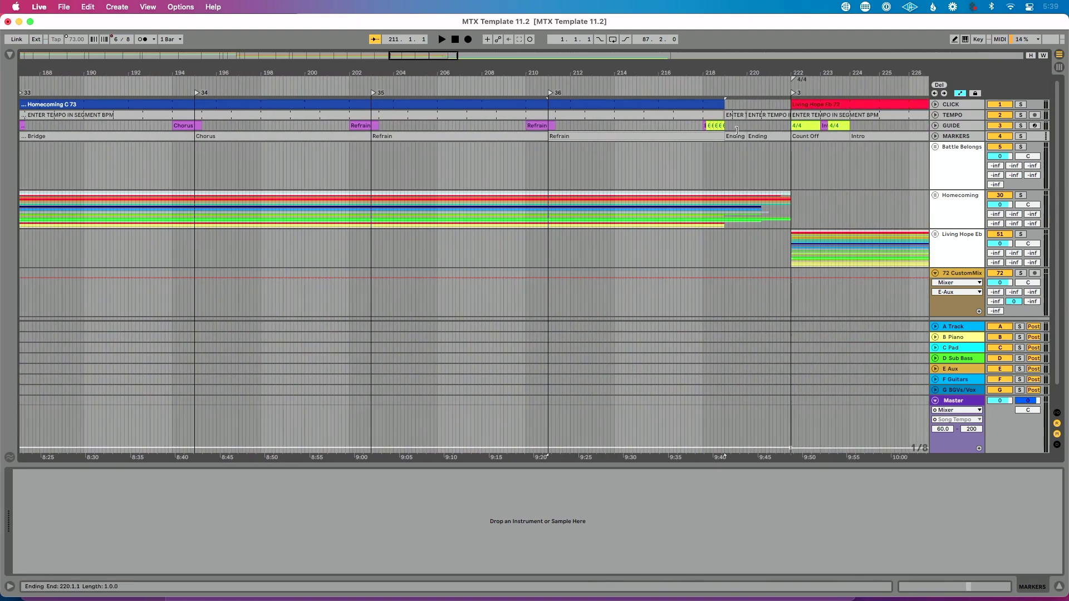
{"action": "left_click", "coordinate": [737, 135]}
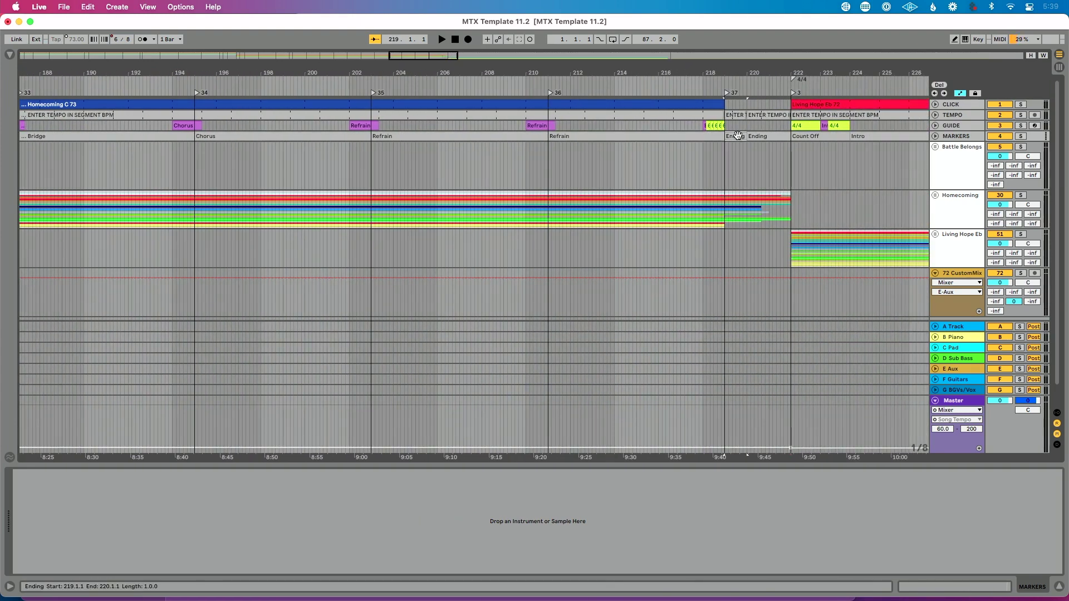
{"action": "left_click", "coordinate": [773, 137]}
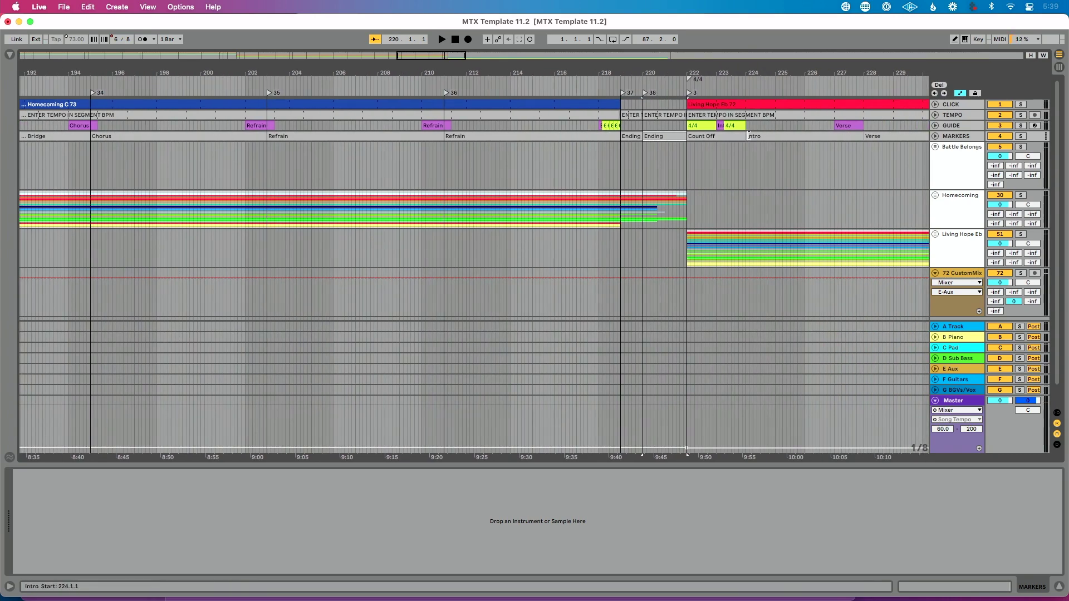
Step: Add locators at the Living Hope Intro, first Verse and first Chorus, at bars 224, 228 and 236
{"action": "left_click", "coordinate": [749, 135]}
{"action": "left_click", "coordinate": [763, 135]}
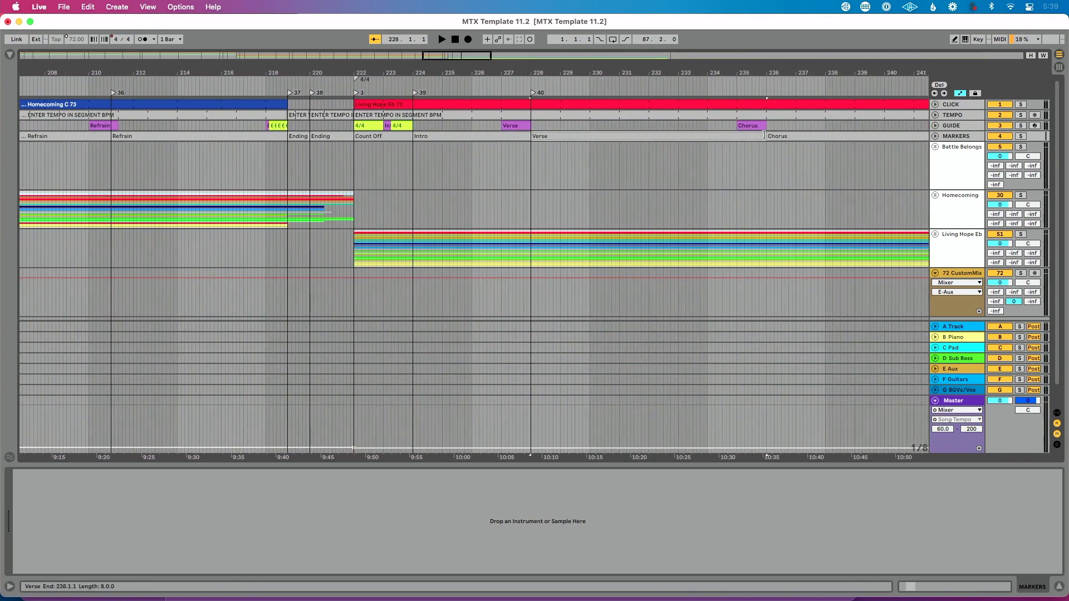
{"action": "left_click", "coordinate": [749, 136]}
Step: Add locators at the Living Hope Turn and Verse 1, at bars 243 and 245
{"action": "left_click", "coordinate": [681, 137]}
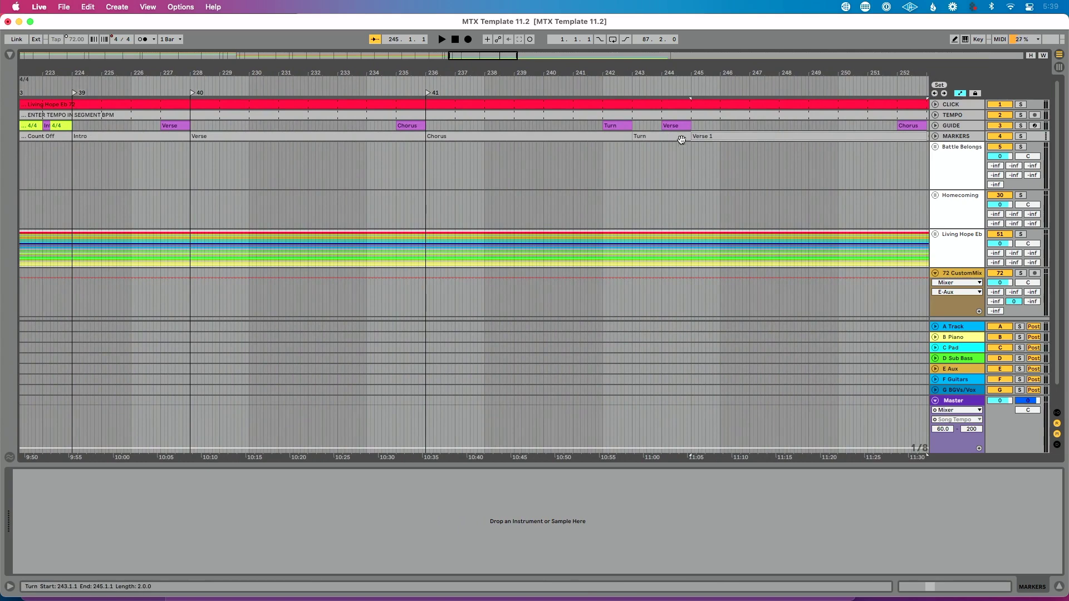
{"action": "left_click", "coordinate": [674, 139]}
{"action": "key", "text": "super+z"}
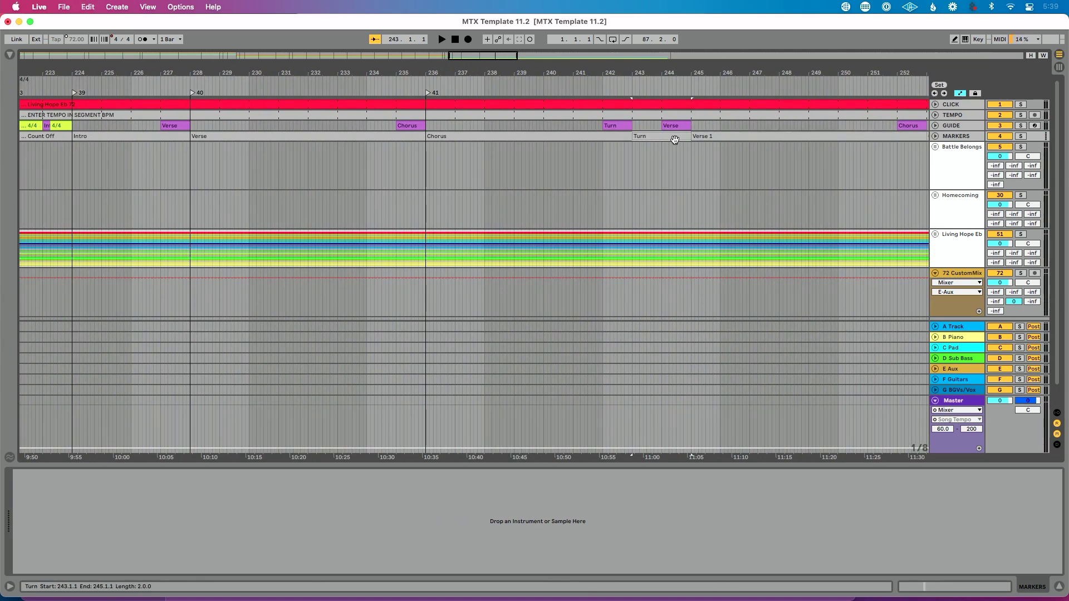
{"action": "left_click", "coordinate": [735, 137]}
Step: Add locators at Living Hope's Chorus 2, both Bridges and the Breakdown, at bars 253, 261, 269 and 276
{"action": "left_click", "coordinate": [736, 137]}
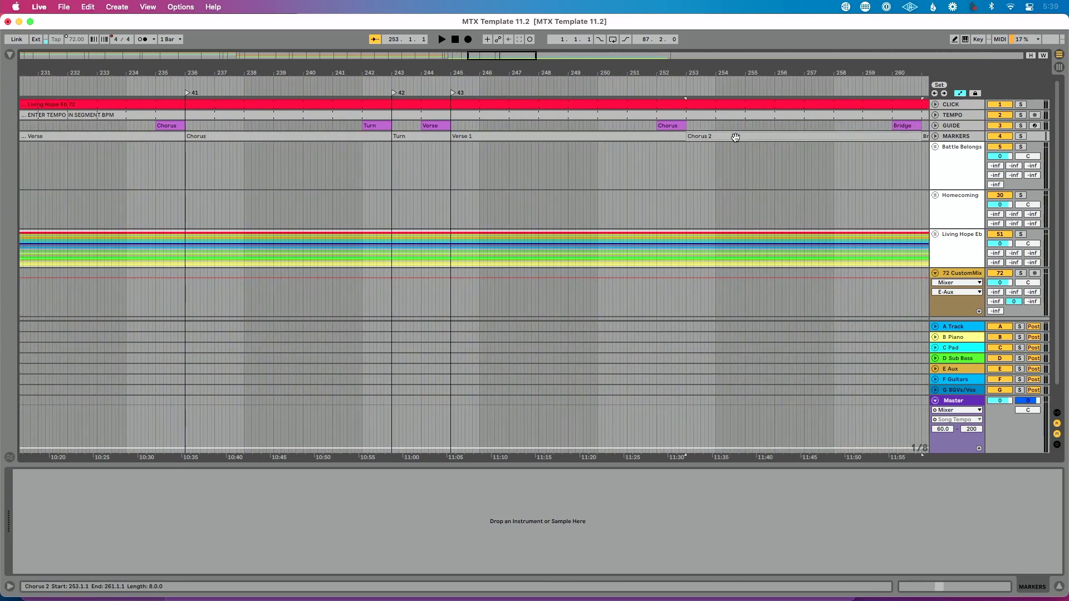
{"action": "left_click", "coordinate": [736, 137]}
{"action": "left_click", "coordinate": [736, 138]}
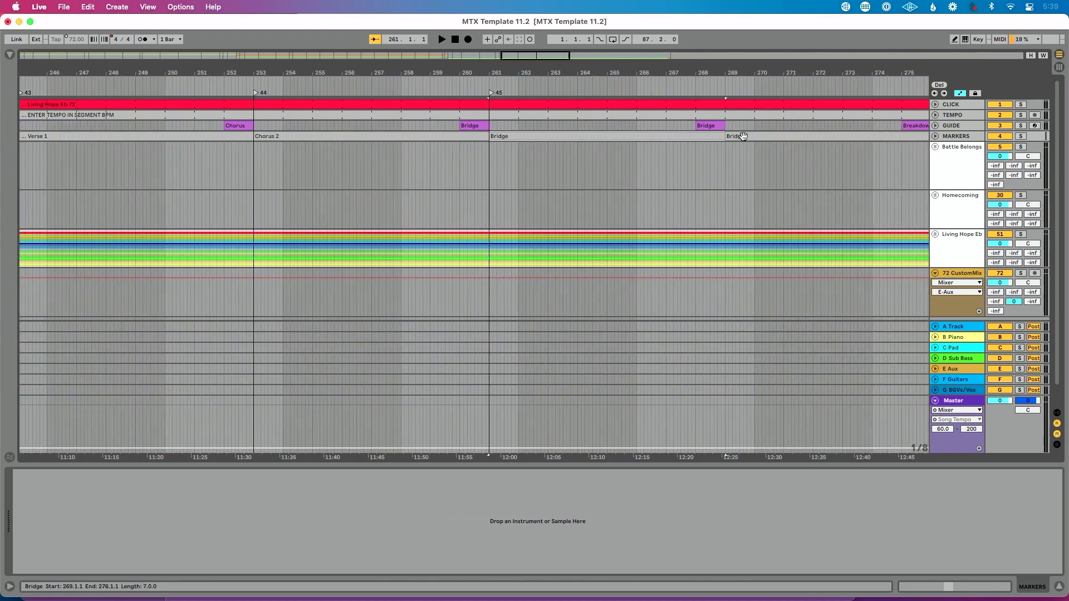
{"action": "left_click", "coordinate": [746, 136]}
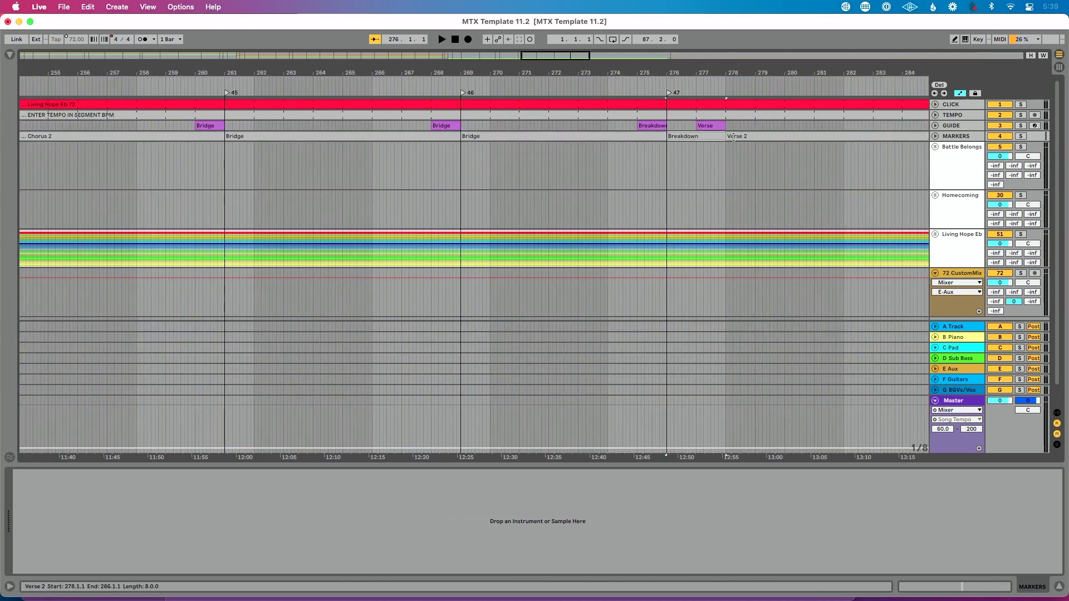
Step: Add locators at the two Verse 2 sections of Living Hope, at bars 278 and 286
{"action": "left_click", "coordinate": [748, 137]}
{"action": "key", "text": "l"}
{"action": "scroll", "coordinate": [747, 137], "scroll_direction": "right", "scroll_amount": 4}
{"action": "left_click", "coordinate": [746, 137]}
{"action": "key", "text": "l"}
{"action": "scroll", "coordinate": [747, 137], "scroll_direction": "right", "scroll_amount": 4}
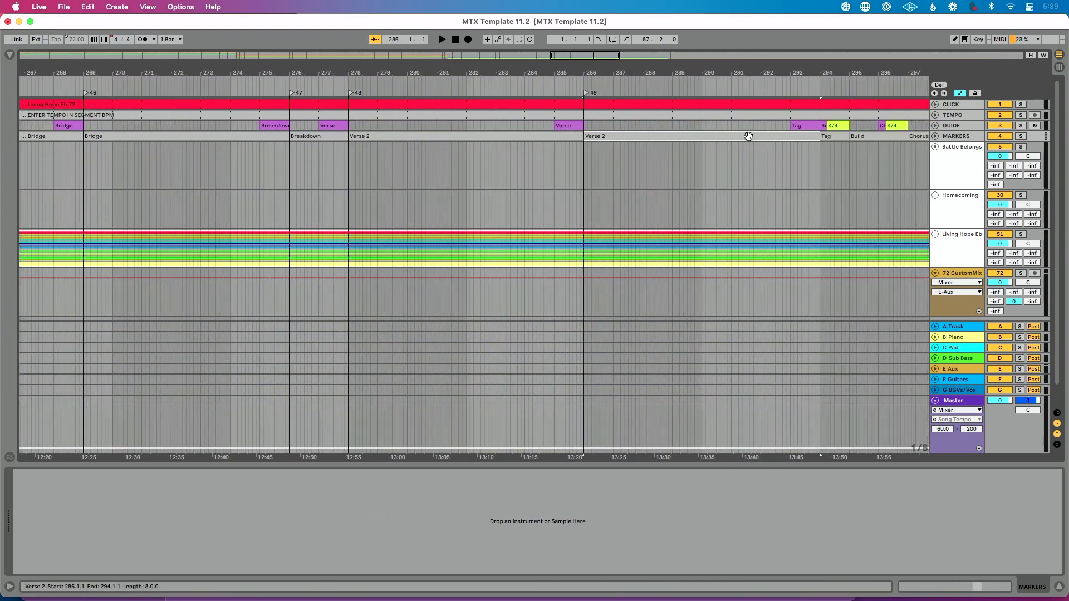
Step: Add locators at the first Tag and the Build of Living Hope, at bars 294 and 295
{"action": "key", "text": "l"}
{"action": "left_click", "coordinate": [711, 138]}
{"action": "key", "text": "l"}
{"action": "scroll", "coordinate": [711, 137], "scroll_direction": "right", "scroll_amount": 2}
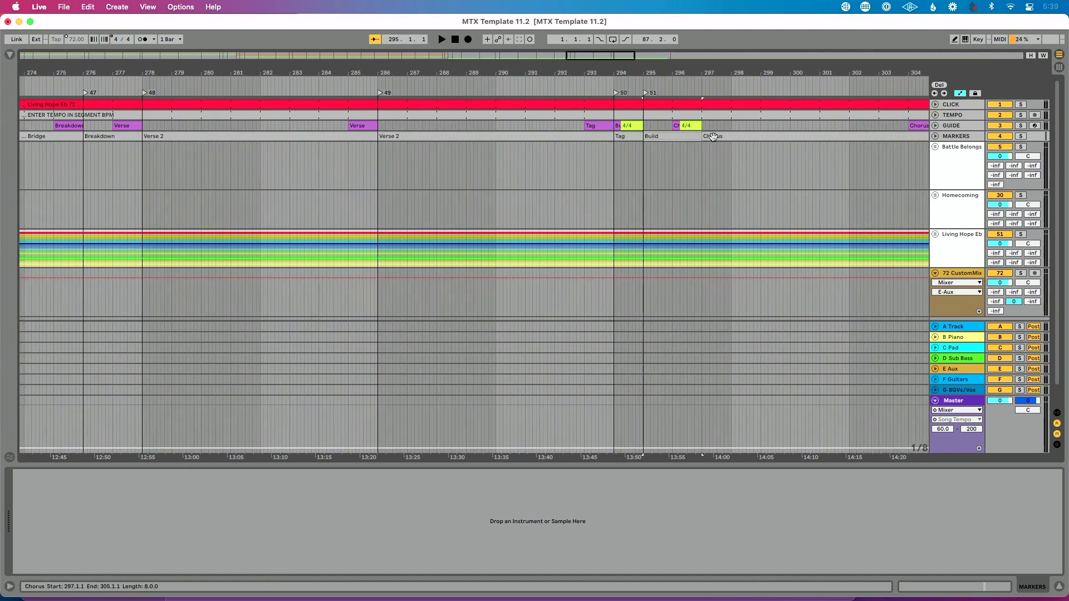
Step: Add locators at Living Hope's last two Choruses, the second Tag and the Ending, at bars 297, 305, 313 and 316
{"action": "left_click", "coordinate": [713, 137]}
{"action": "key", "text": "l"}
{"action": "scroll", "coordinate": [713, 137], "scroll_direction": "right", "scroll_amount": 4}
{"action": "left_click", "coordinate": [713, 137]}
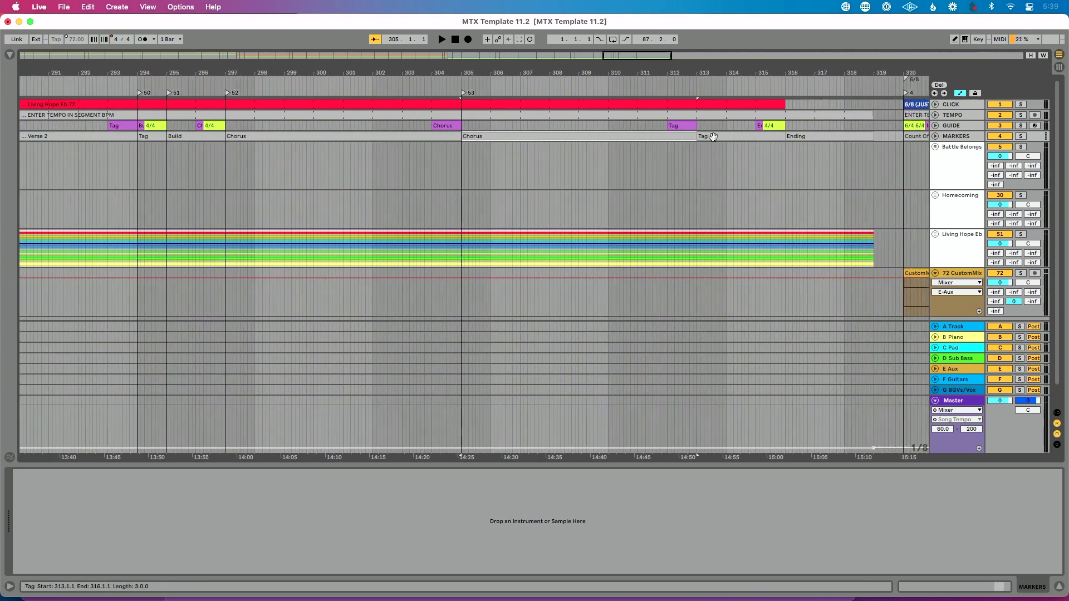
{"action": "left_click", "coordinate": [713, 137]}
{"action": "left_click", "coordinate": [713, 136]}
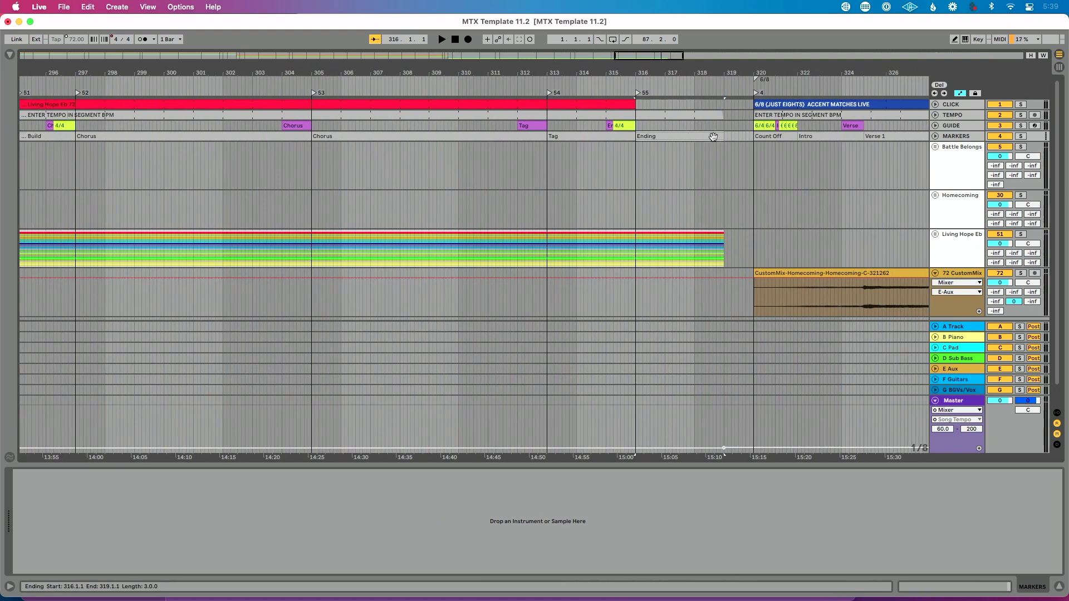
Step: Add locators at the CustomMix Intro, Verse 1, Verse 2 and first Chorus, at bars 322, 325, 333 and 343
{"action": "left_click", "coordinate": [674, 135]}
{"action": "left_click", "coordinate": [675, 136]}
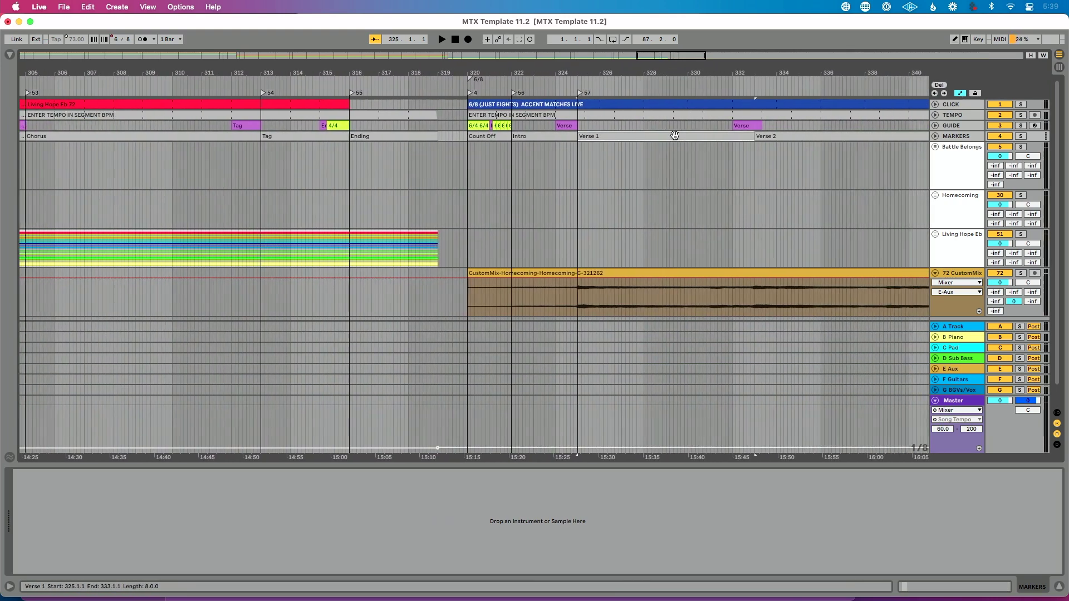
{"action": "left_click", "coordinate": [675, 136]}
{"action": "scroll", "coordinate": [675, 136], "scroll_direction": "right", "scroll_amount": 2}
{"action": "left_click", "coordinate": [675, 136]}
{"action": "key", "text": "l"}
{"action": "scroll", "coordinate": [674, 136], "scroll_direction": "right", "scroll_amount": 3}
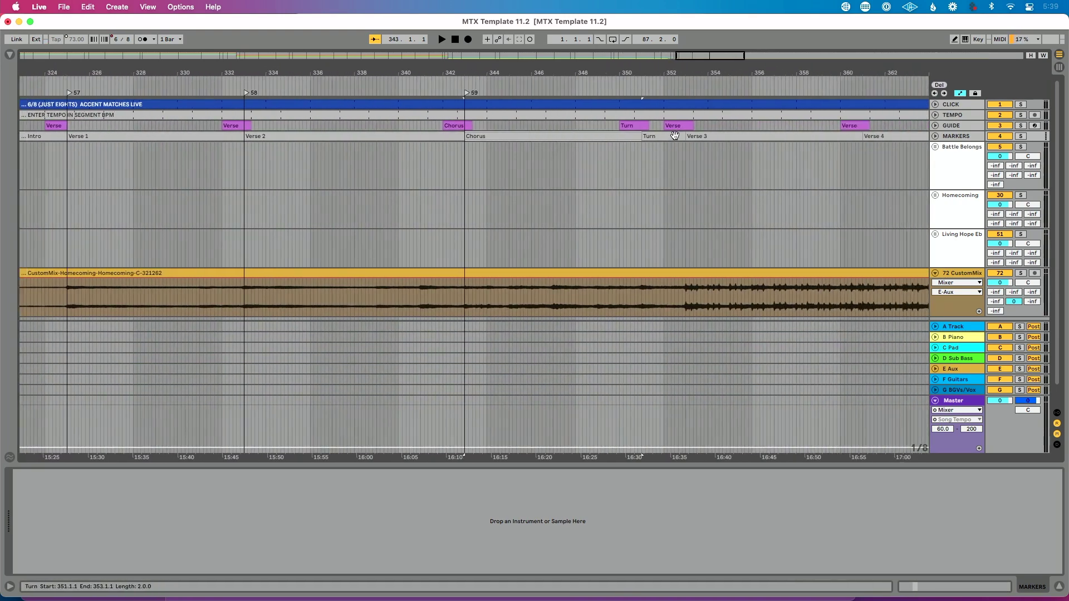
Step: Add locators at the CustomMix Turn, Verse 3, Verse 4 and second Chorus, at bars 351, 353, 361 and 369
{"action": "left_click", "coordinate": [634, 140]}
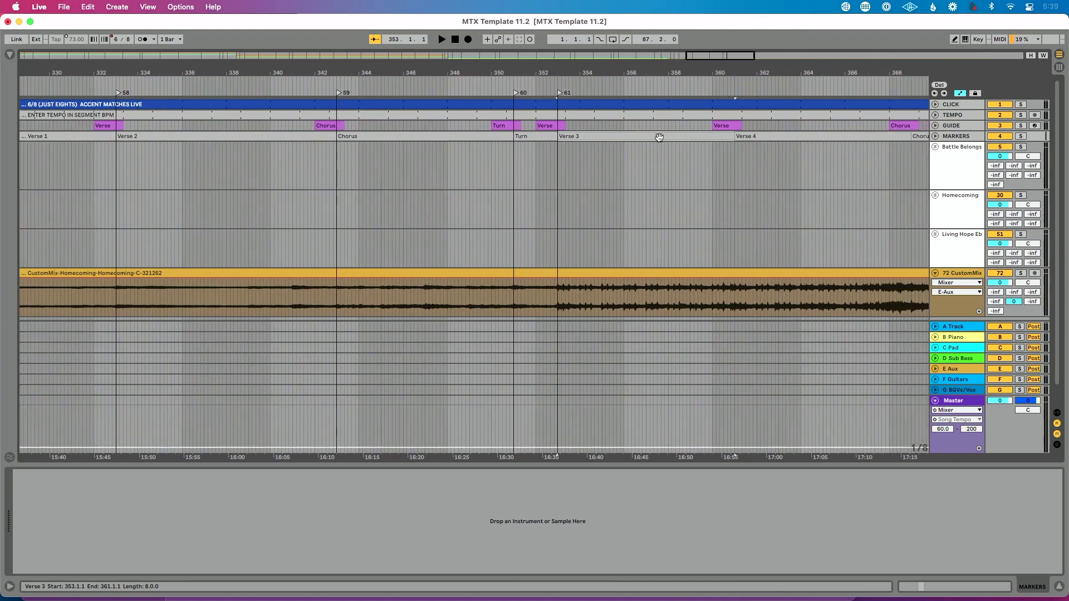
{"action": "left_click", "coordinate": [747, 134]}
{"action": "left_click", "coordinate": [747, 134]}
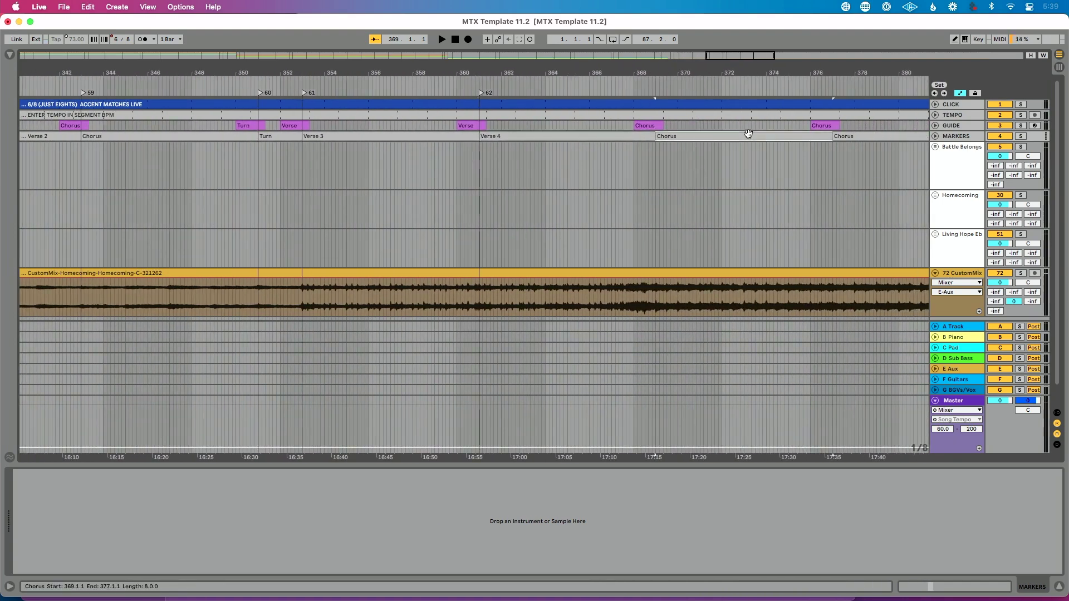
Step: Add locators at the CustomMix's third Chorus, first Instrumental and first Bridge, at bars 377, 385 and 393
{"action": "left_click", "coordinate": [748, 134]}
{"action": "left_click", "coordinate": [748, 134]}
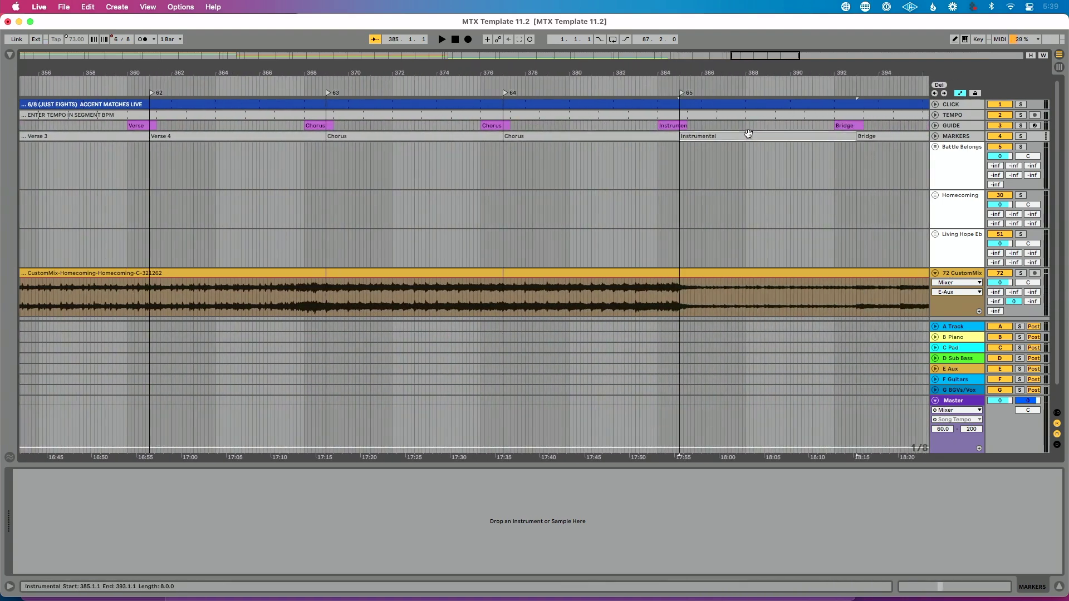
{"action": "scroll", "coordinate": [768, 136], "scroll_direction": "right", "scroll_amount": 3}
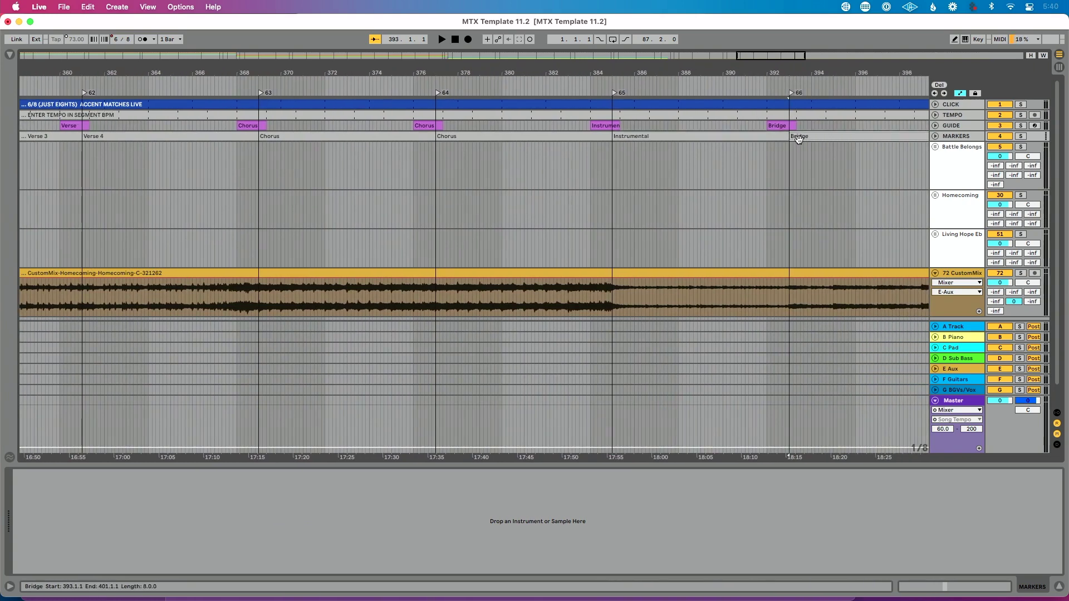
Step: Add locators at the CustomMix's second and third Bridges and the following Chorus, at bars 401, 409 and 417
{"action": "left_click", "coordinate": [800, 140]}
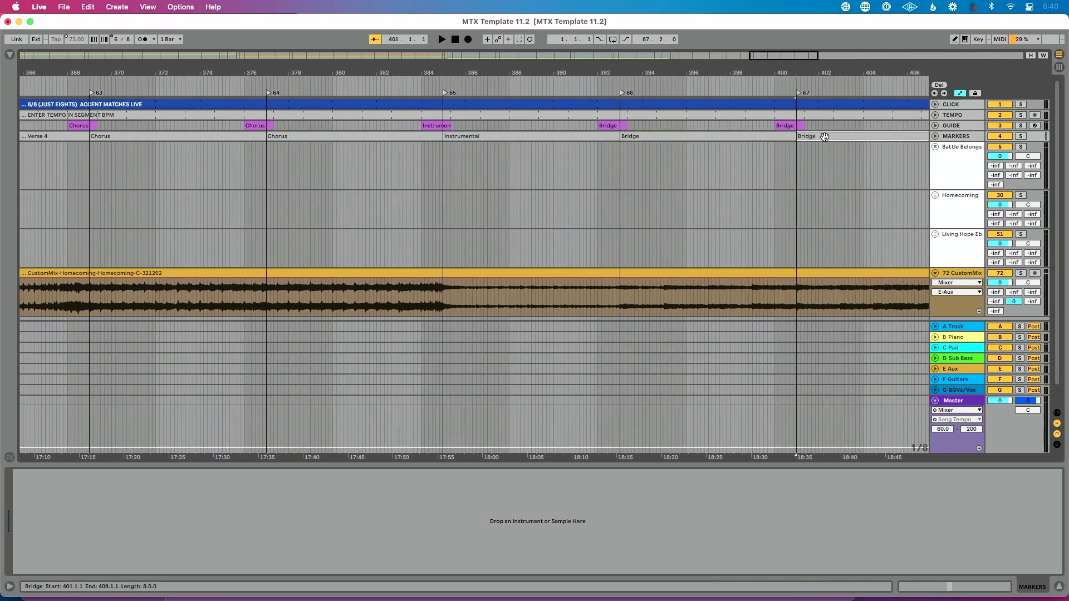
{"action": "scroll", "coordinate": [813, 138], "scroll_direction": "right", "scroll_amount": 10}
{"action": "scroll", "coordinate": [824, 137], "scroll_direction": "right", "scroll_amount": 4}
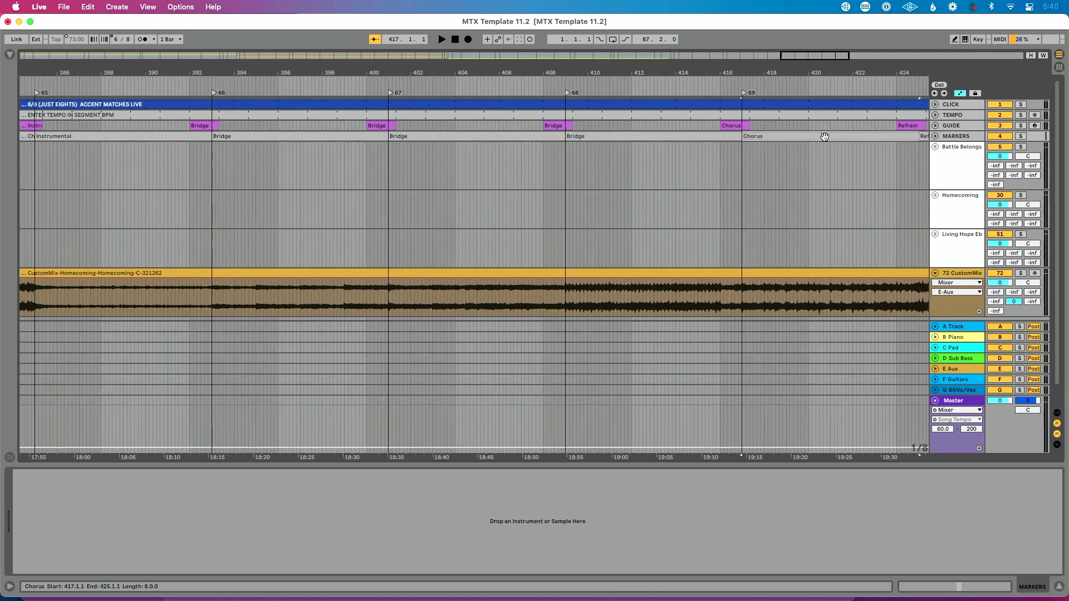
Step: Add locators at the CustomMix's first two Refrains and the two following Instrumentals, at bars 425, 433, 441 and 445
{"action": "scroll", "coordinate": [825, 137], "scroll_direction": "right", "scroll_amount": 5}
{"action": "left_click", "coordinate": [823, 136]}
{"action": "key", "text": "l"}
{"action": "scroll", "coordinate": [823, 137], "scroll_direction": "right", "scroll_amount": 8}
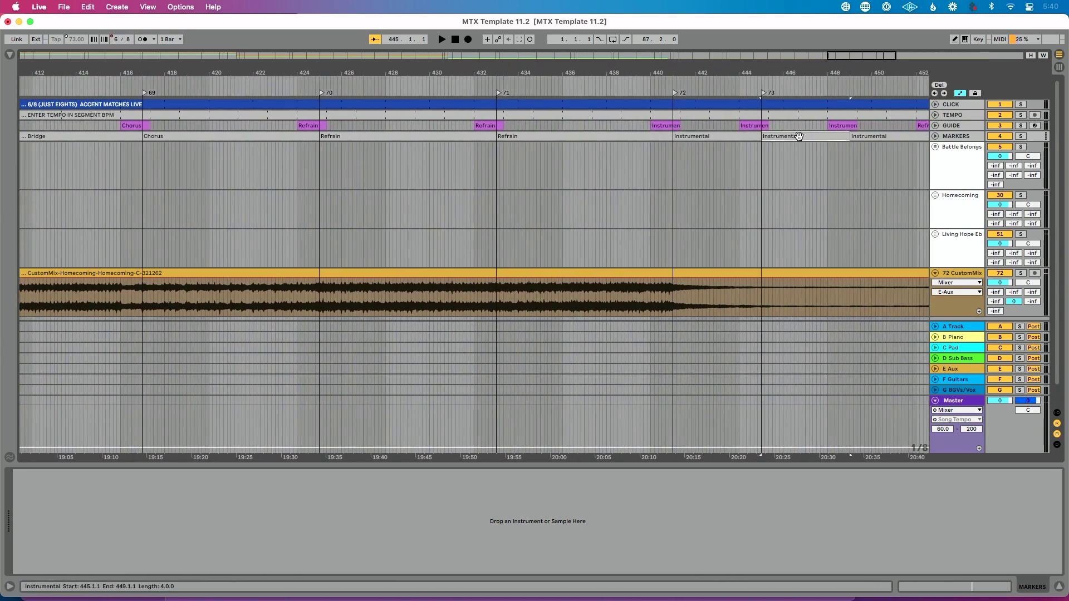
Step: Add locators at the CustomMix's last Instrumental, the next Refrain and the two following Bridges, at bars 449, 453, 461 and 469
{"action": "scroll", "coordinate": [799, 137], "scroll_direction": "right", "scroll_amount": 12}
{"action": "left_click", "coordinate": [799, 135]}
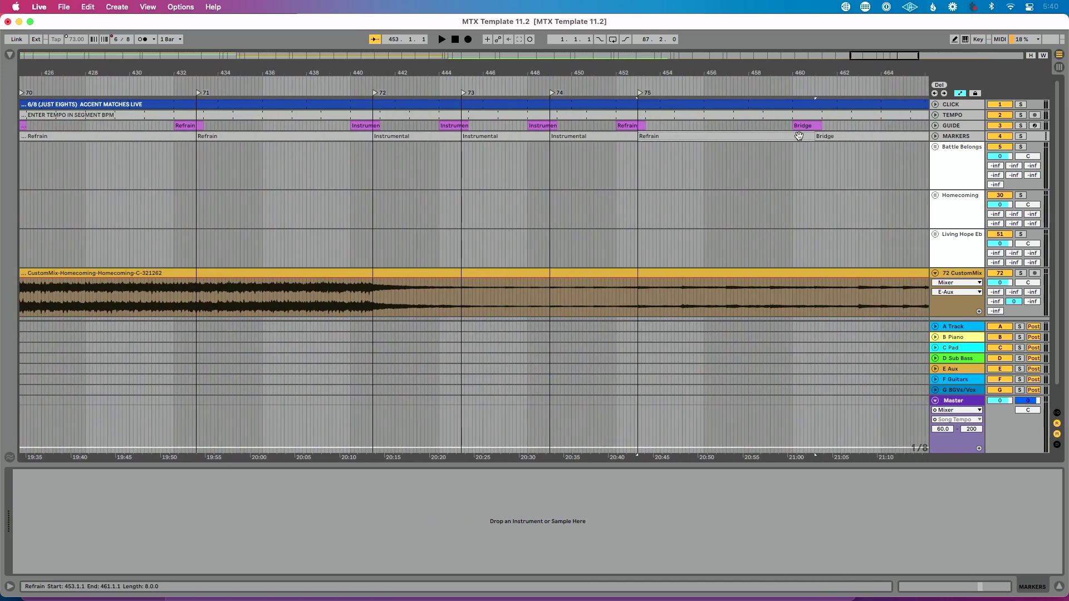
{"action": "scroll", "coordinate": [825, 136], "scroll_direction": "right", "scroll_amount": 12}
{"action": "left_click", "coordinate": [820, 137]}
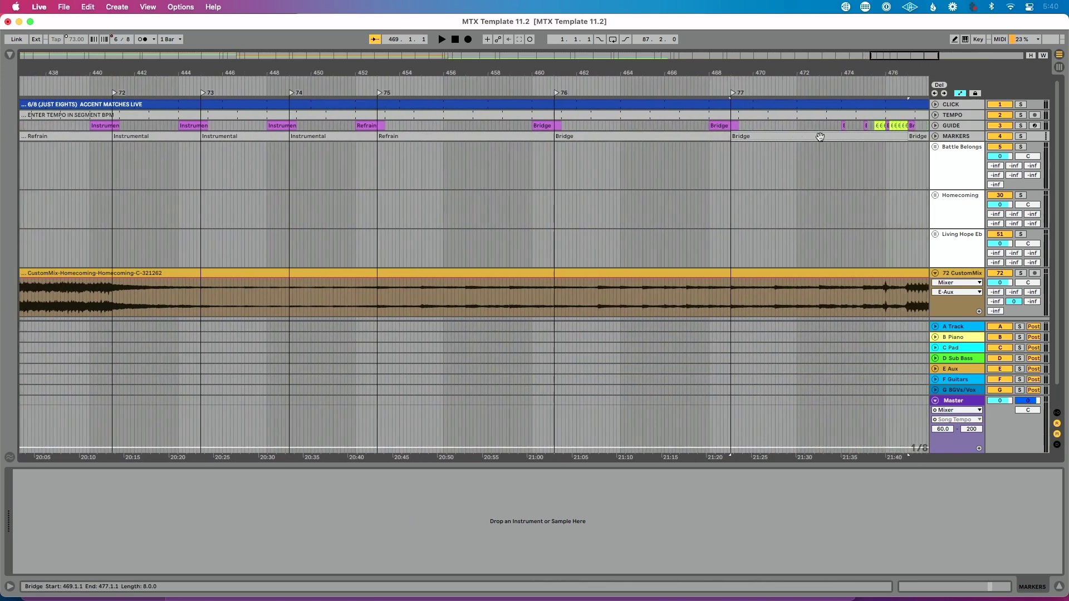
Step: Add locators at the CustomMix's last Bridge and last Chorus, at bars 477 and 485
{"action": "scroll", "coordinate": [820, 136], "scroll_direction": "right", "scroll_amount": 12}
{"action": "left_click", "coordinate": [820, 136]}
{"action": "scroll", "coordinate": [820, 136], "scroll_direction": "right", "scroll_amount": 12}
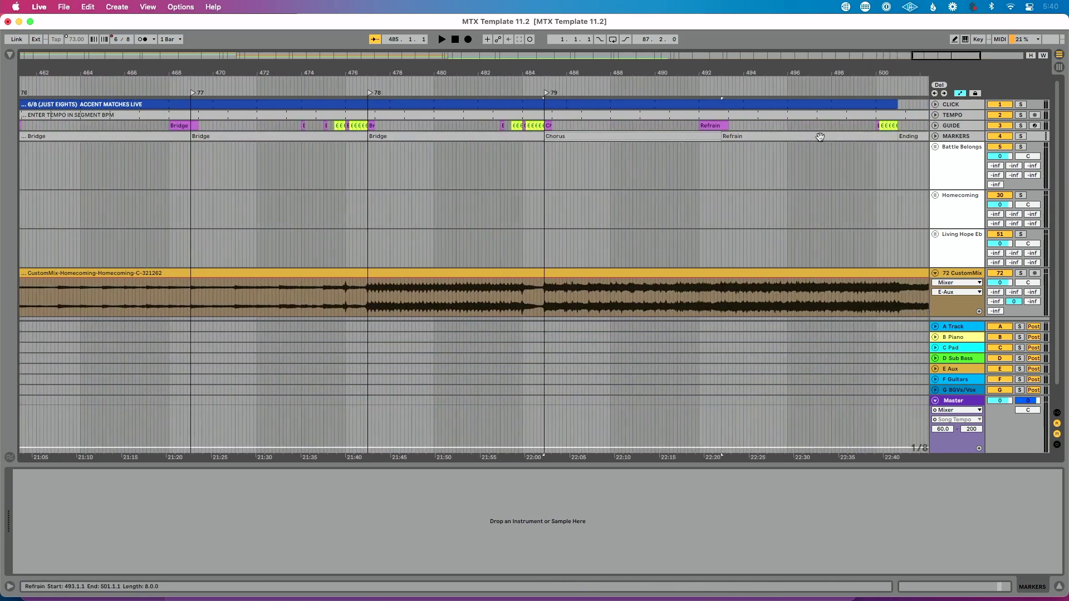
Step: Add locators at the CustomMix's last Refrain and the Ending, at bars 493 and 501
{"action": "scroll", "coordinate": [819, 136], "scroll_direction": "right", "scroll_amount": 7}
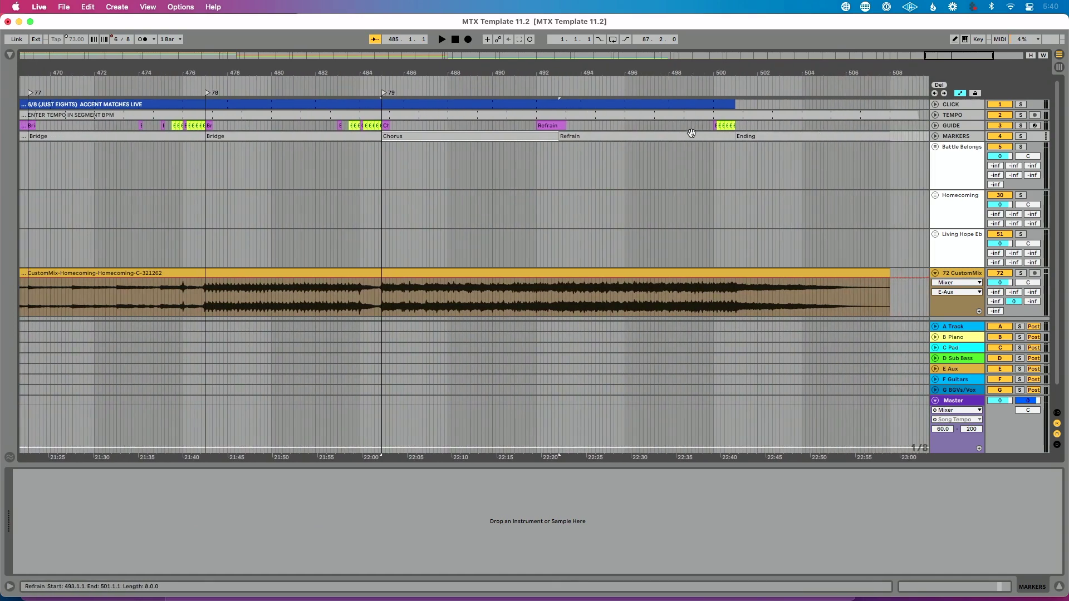
{"action": "left_click", "coordinate": [691, 135]}
{"action": "scroll", "coordinate": [693, 136], "scroll_direction": "right", "scroll_amount": 3}
{"action": "left_click", "coordinate": [696, 137]}
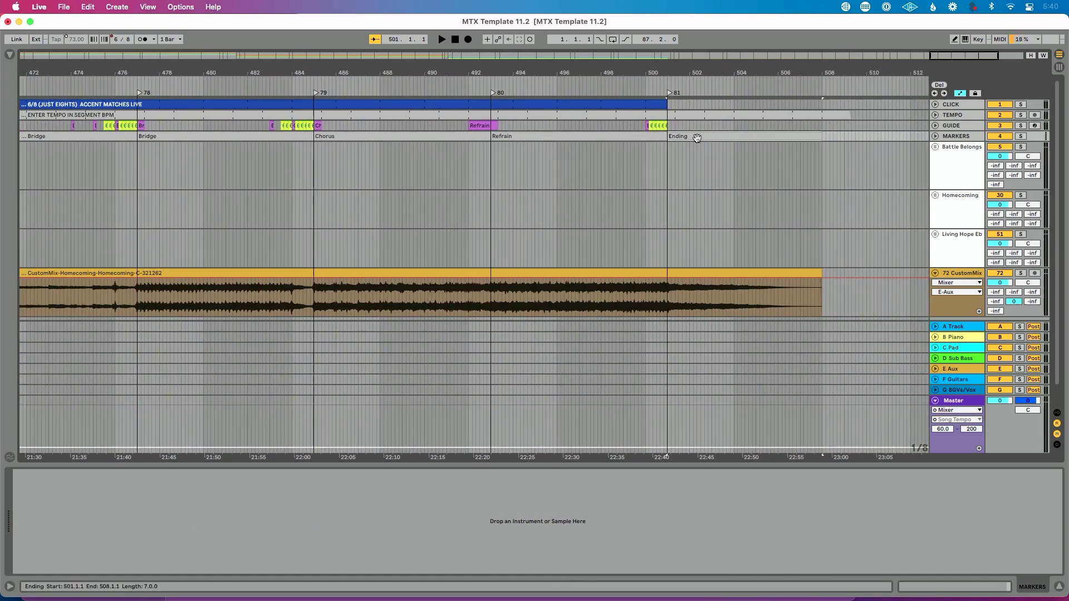
Step: Color all Battle Belongs clips on the click, tempo, guide and marker tracks light pink
{"action": "scroll", "coordinate": [697, 137], "scroll_direction": "down", "scroll_amount": 10}
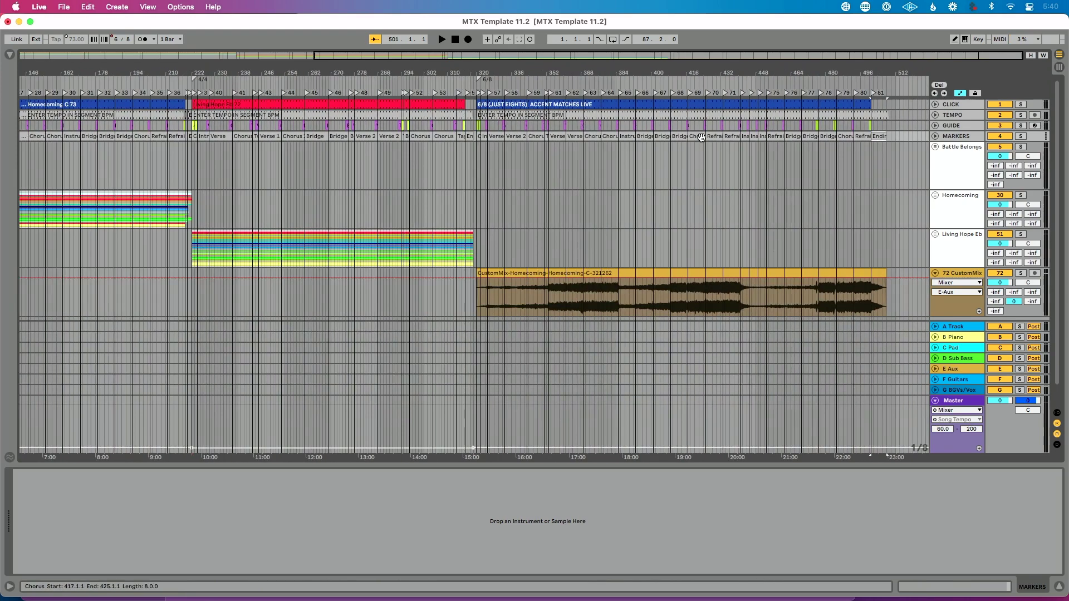
{"action": "left_click_drag", "start_coordinate": [59, 73], "coordinate": [678, 73]}
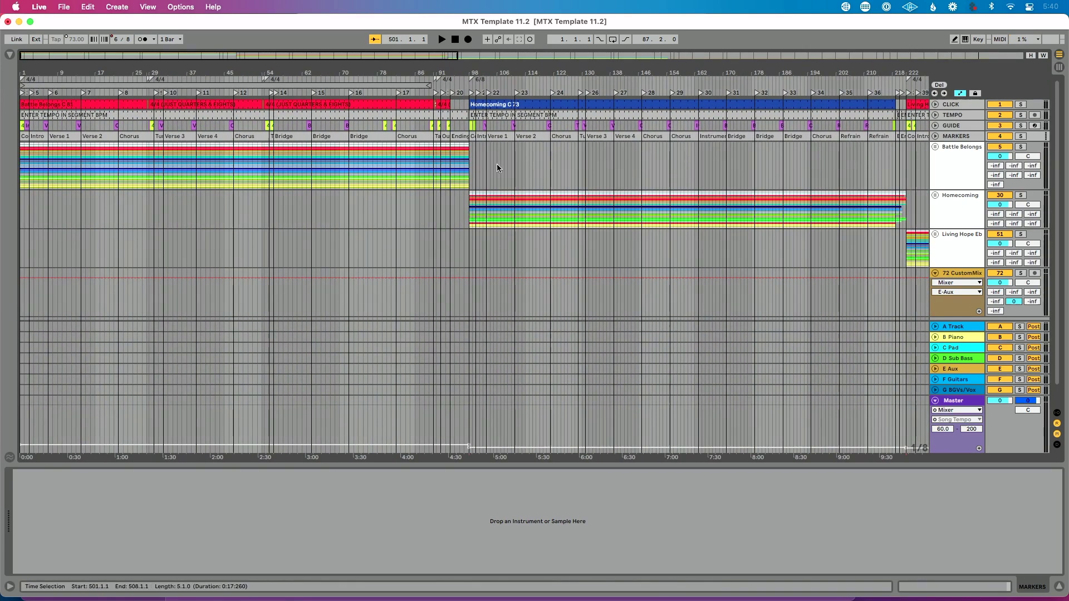
{"action": "left_click", "coordinate": [469, 188]}
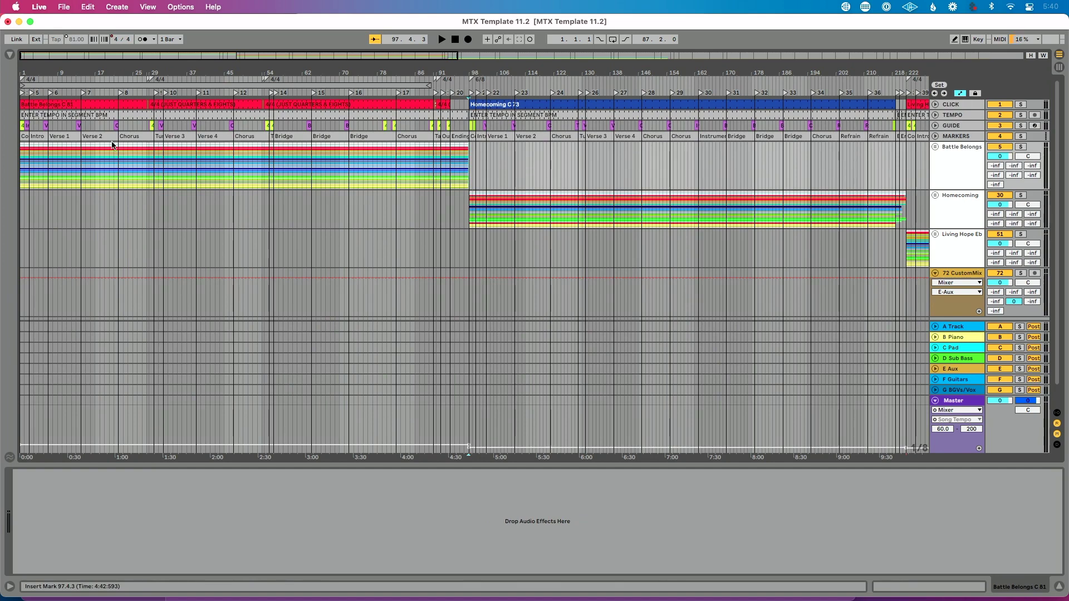
{"action": "left_click", "coordinate": [26, 104], "text": "shift"}
{"action": "right_click", "coordinate": [26, 104]}
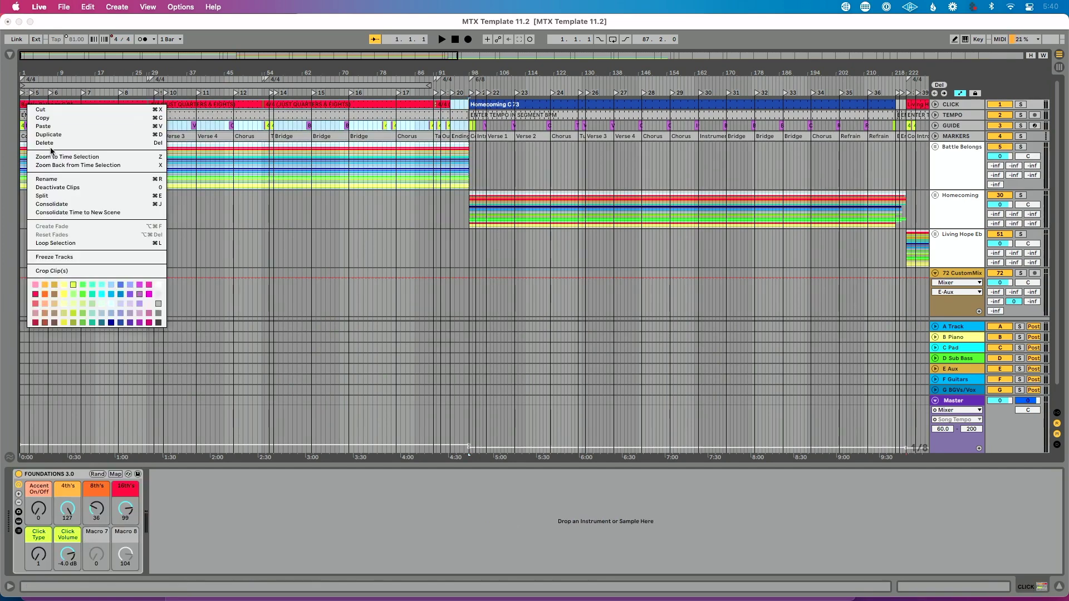
{"action": "left_click", "coordinate": [36, 284]}
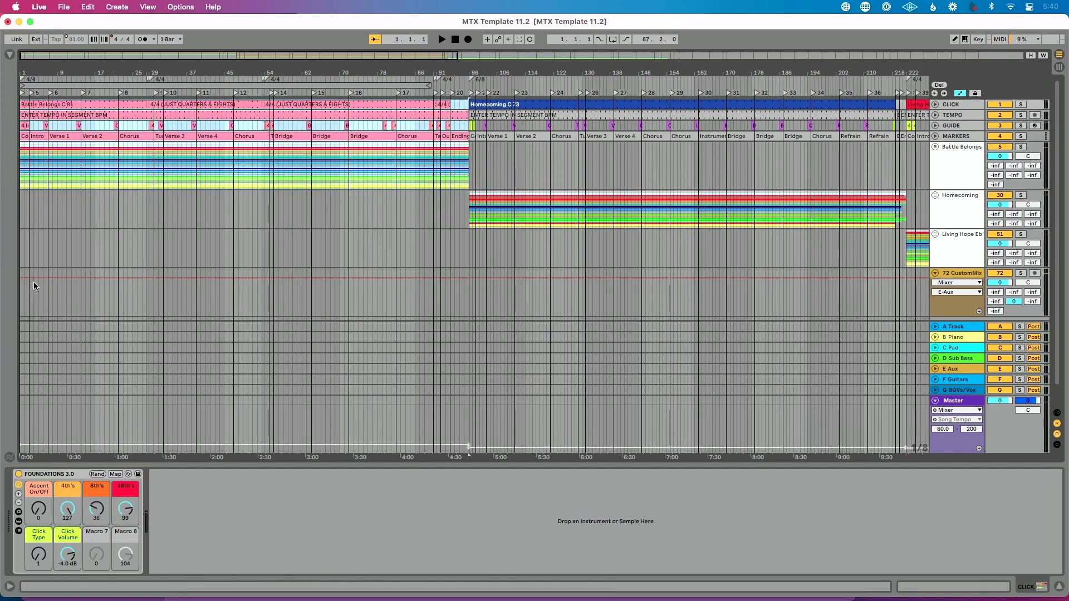
Step: Color the Battle Belongs group track light pink and assign that color to its grouped tracks and clips
{"action": "right_click", "coordinate": [957, 157]}
{"action": "left_click", "coordinate": [824, 305]}
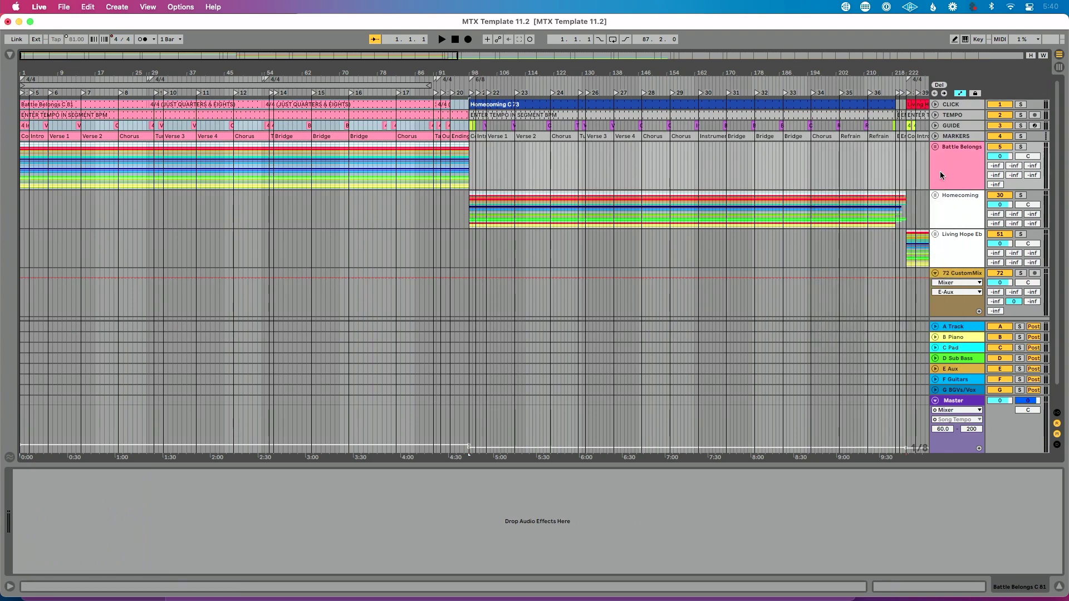
{"action": "right_click", "coordinate": [955, 165]}
{"action": "left_click", "coordinate": [879, 363]}
Step: Color the Homecoming group track gold and assign that color to its grouped tracks and clips
{"action": "scroll", "coordinate": [877, 363], "scroll_direction": "right", "scroll_amount": 10}
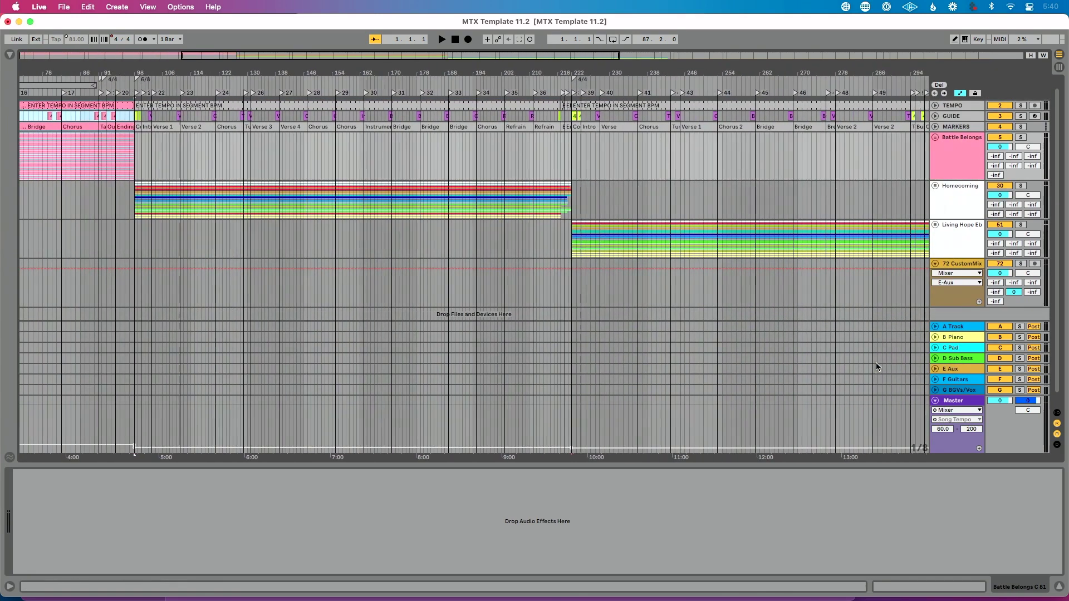
{"action": "right_click", "coordinate": [949, 210]}
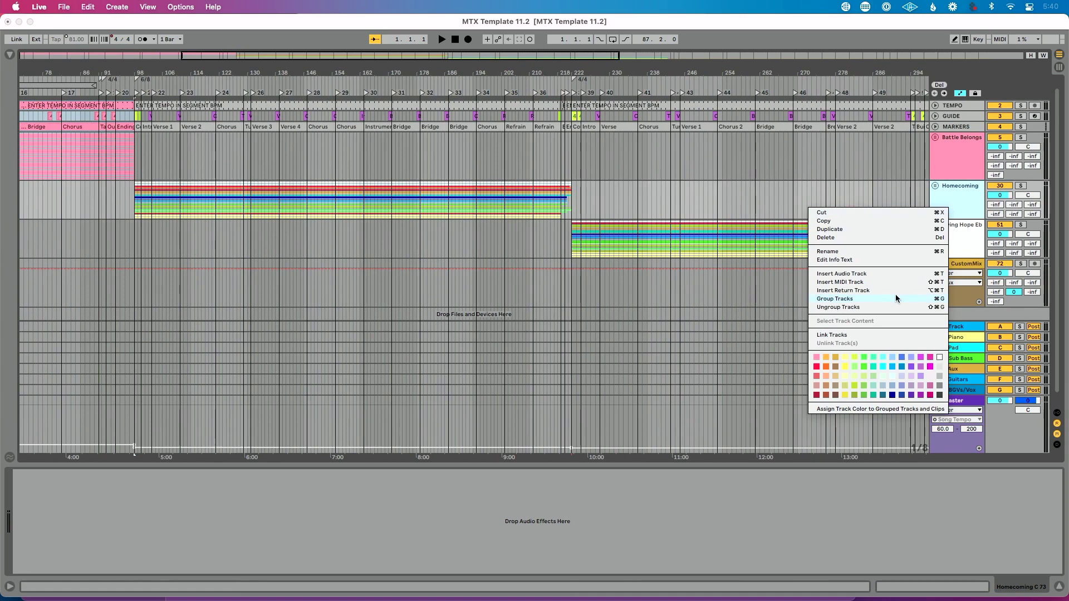
{"action": "left_click", "coordinate": [835, 357]}
{"action": "right_click", "coordinate": [954, 201]}
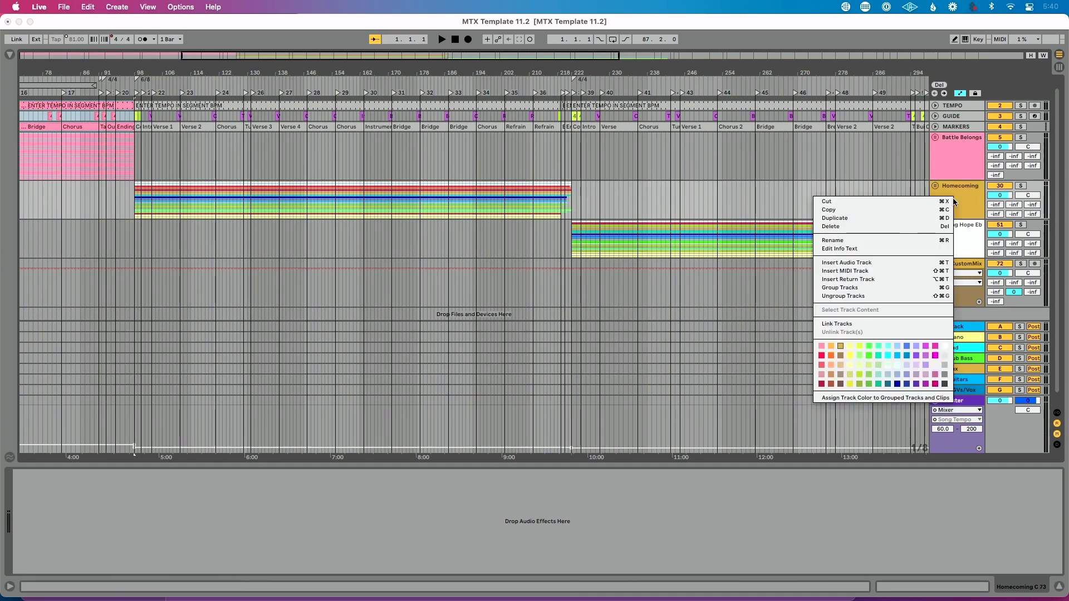
{"action": "left_click", "coordinate": [866, 398]}
Step: Color all Homecoming clips on the click, tempo, guide and marker tracks gold to match the song's group track
{"action": "scroll", "coordinate": [529, 213], "scroll_direction": "up", "scroll_amount": 2}
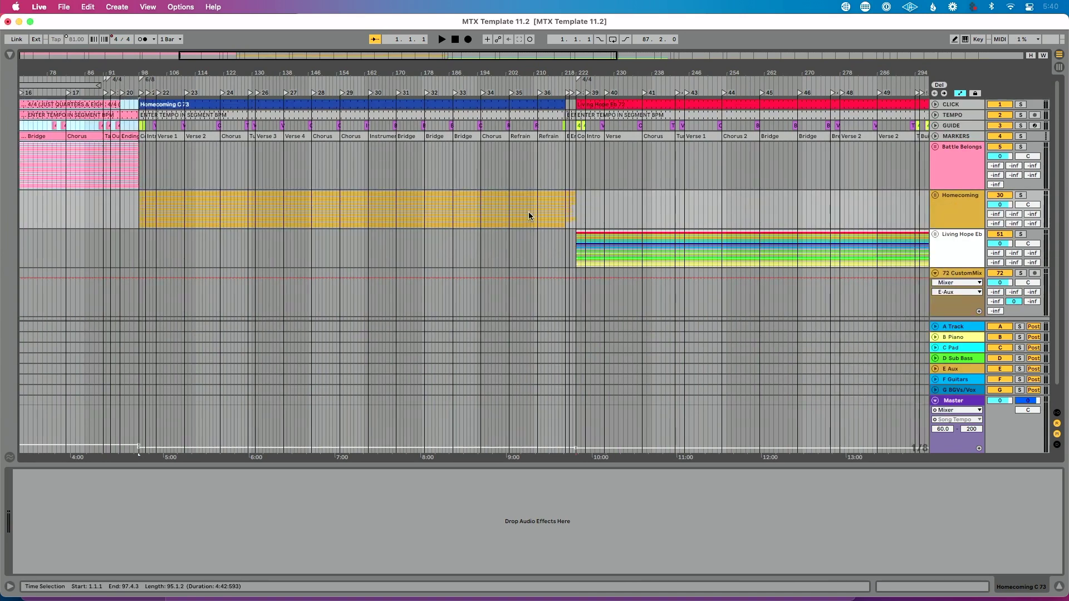
{"action": "scroll", "coordinate": [528, 213], "scroll_direction": "left", "scroll_amount": 3}
{"action": "left_click", "coordinate": [201, 105]}
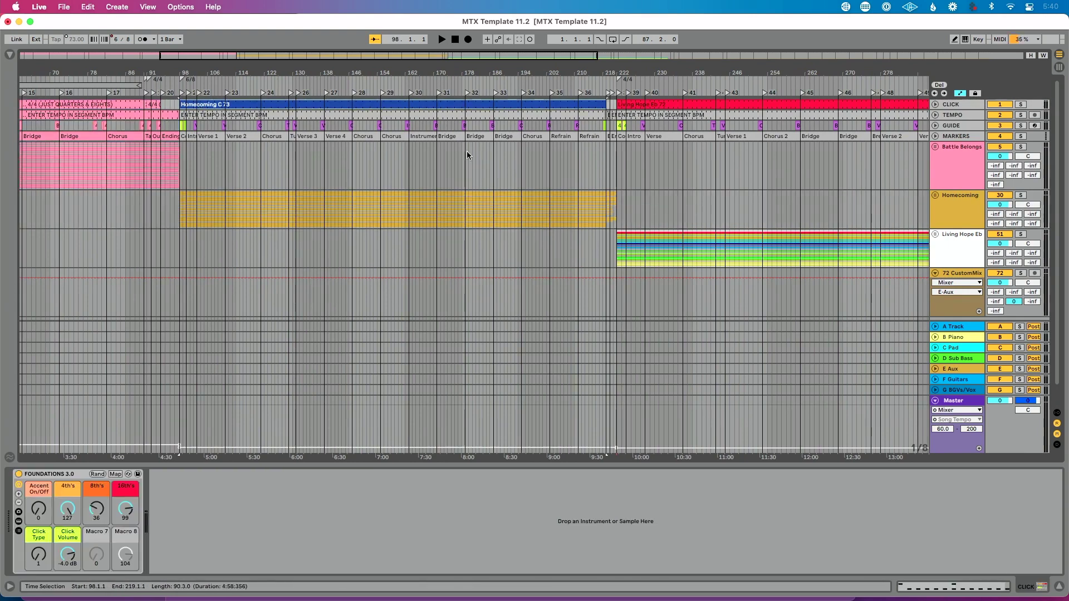
{"action": "left_click", "coordinate": [599, 139], "text": "shift"}
{"action": "scroll", "coordinate": [607, 134], "scroll_direction": "up", "scroll_amount": 6}
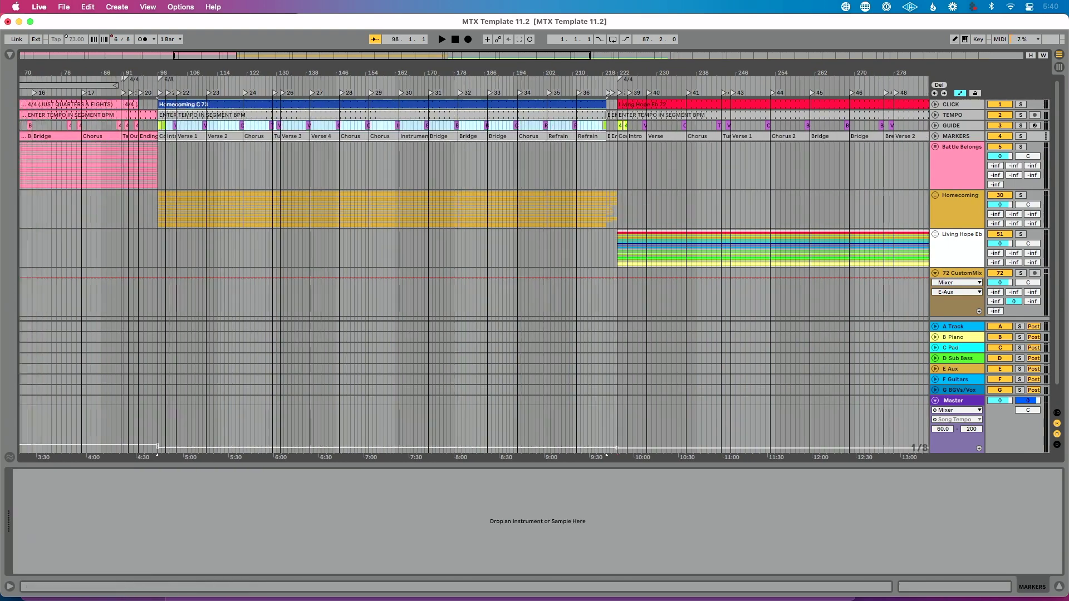
{"action": "left_click", "coordinate": [623, 138]}
{"action": "right_click", "coordinate": [627, 139]}
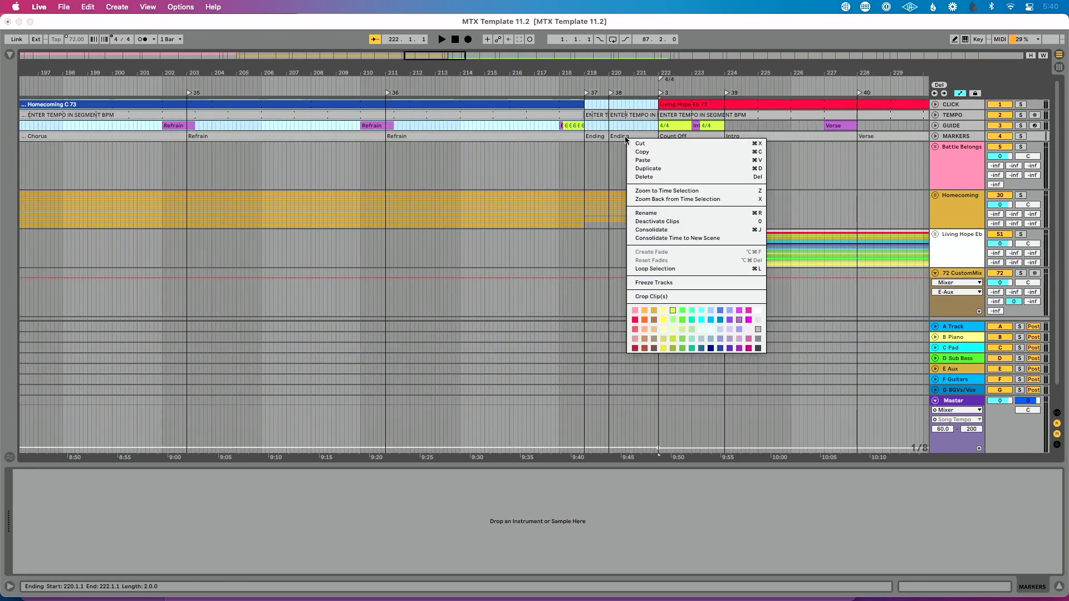
{"action": "left_click", "coordinate": [646, 311]}
{"action": "right_click", "coordinate": [626, 140]}
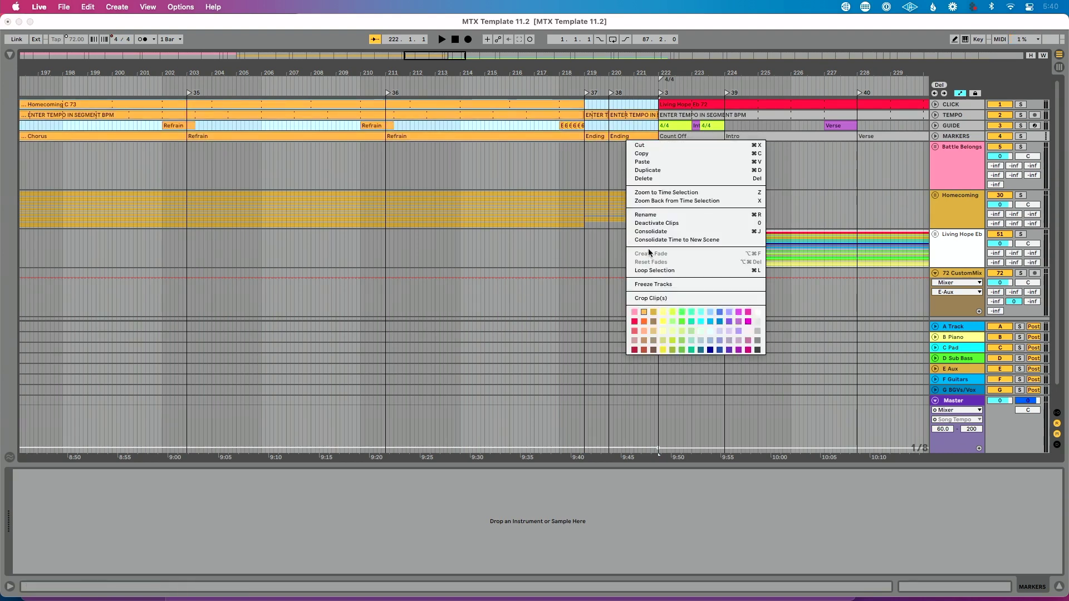
{"action": "left_click", "coordinate": [652, 311]}
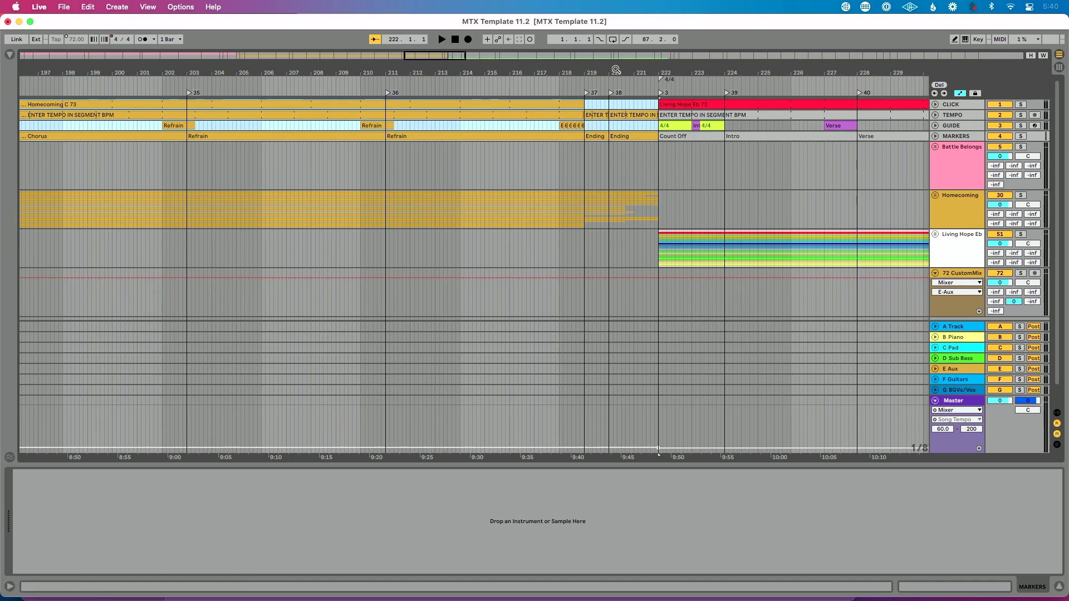
Step: Color all Living Hope clips on the click, tempo, guide and marker tracks mint green
{"action": "left_click_drag", "start_coordinate": [614, 69], "coordinate": [406, 106]}
{"action": "left_click", "coordinate": [594, 104]}
{"action": "scroll", "coordinate": [427, 112], "scroll_direction": "right", "scroll_amount": 6}
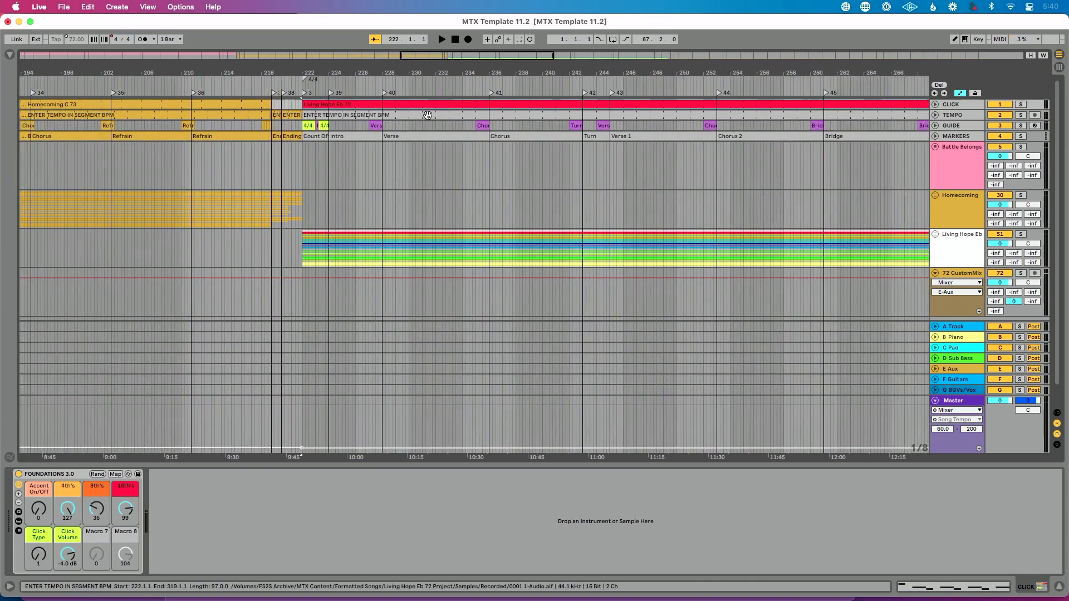
{"action": "scroll", "coordinate": [701, 135], "scroll_direction": "right", "scroll_amount": 8}
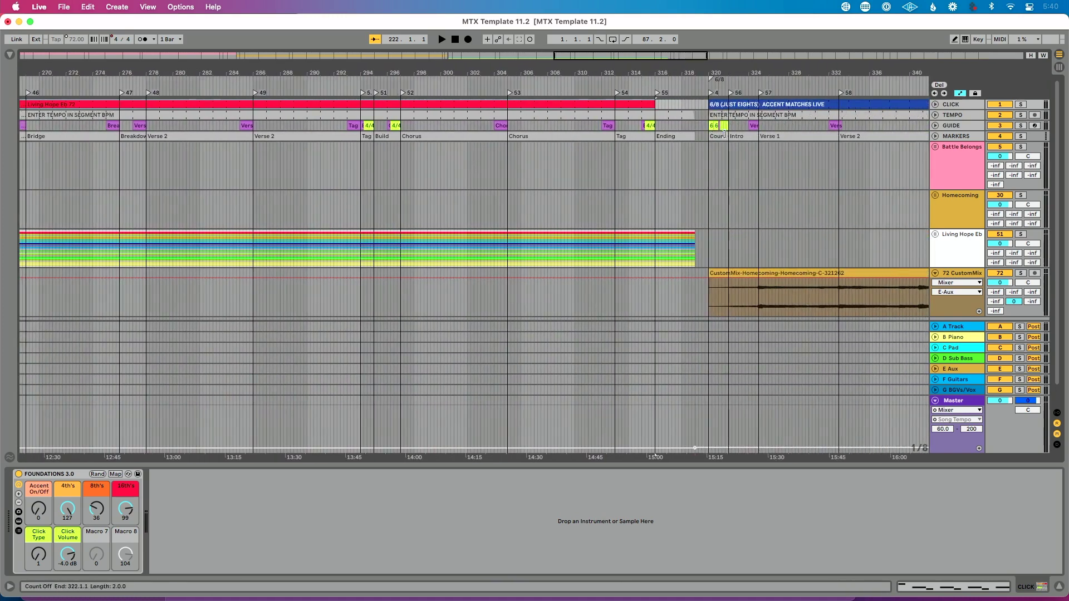
{"action": "left_click", "coordinate": [679, 138]}
{"action": "right_click", "coordinate": [680, 140]}
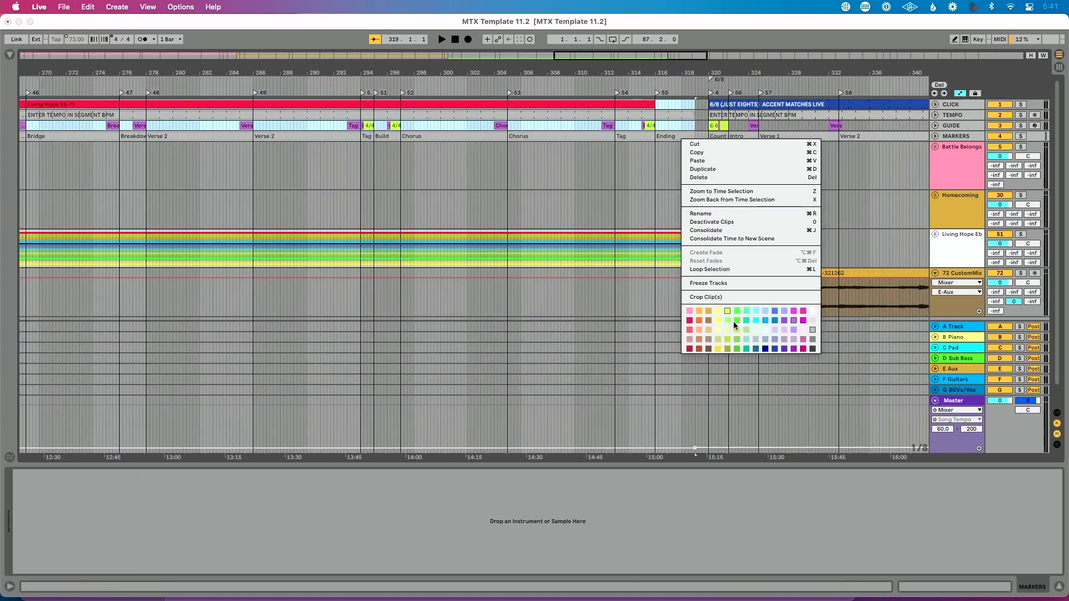
{"action": "left_click", "coordinate": [747, 315]}
Step: Color the Living Hope group track mint green and assign that color to its grouped tracks and clips
{"action": "scroll", "coordinate": [723, 223], "scroll_direction": "down", "scroll_amount": 2}
{"action": "scroll", "coordinate": [807, 211], "scroll_direction": "left", "scroll_amount": 2}
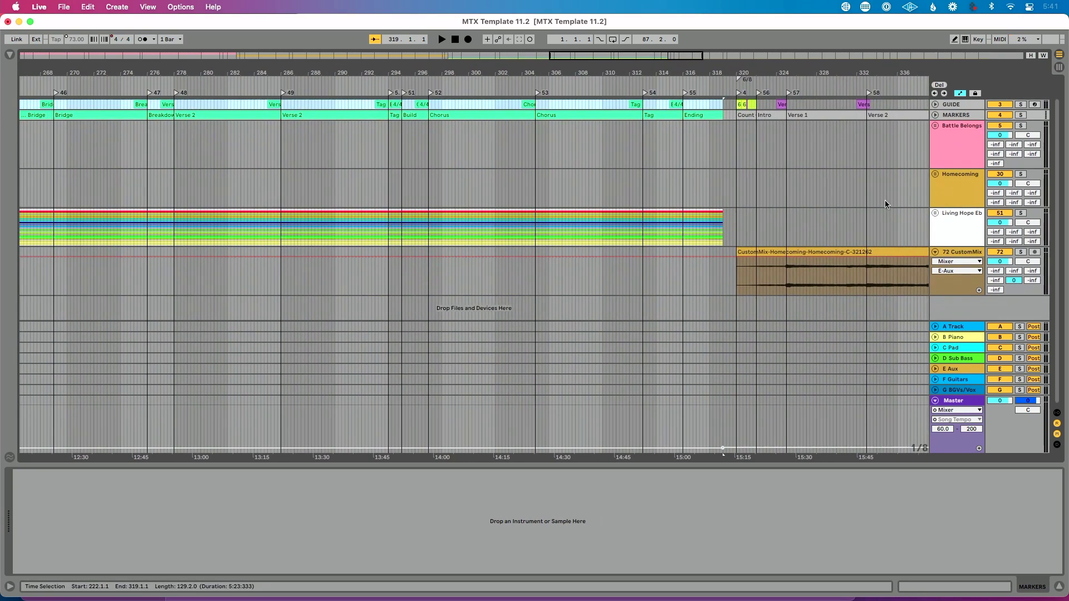
{"action": "right_click", "coordinate": [958, 233]}
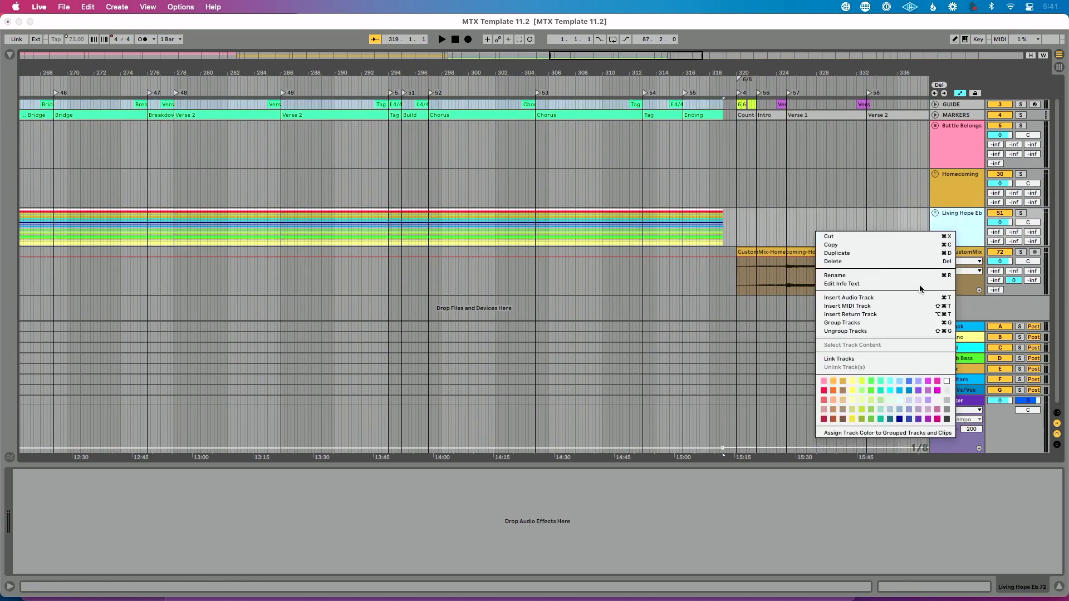
{"action": "left_click", "coordinate": [875, 382]}
{"action": "right_click", "coordinate": [951, 235]}
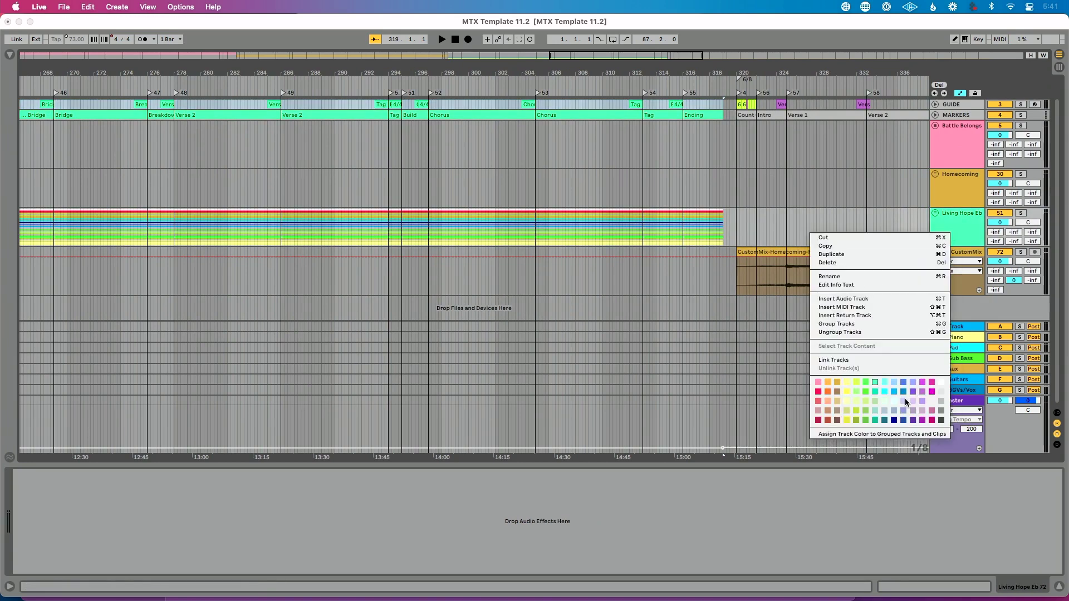
{"action": "left_click", "coordinate": [885, 434]}
{"action": "scroll", "coordinate": [720, 260], "scroll_direction": "down", "scroll_amount": 5}
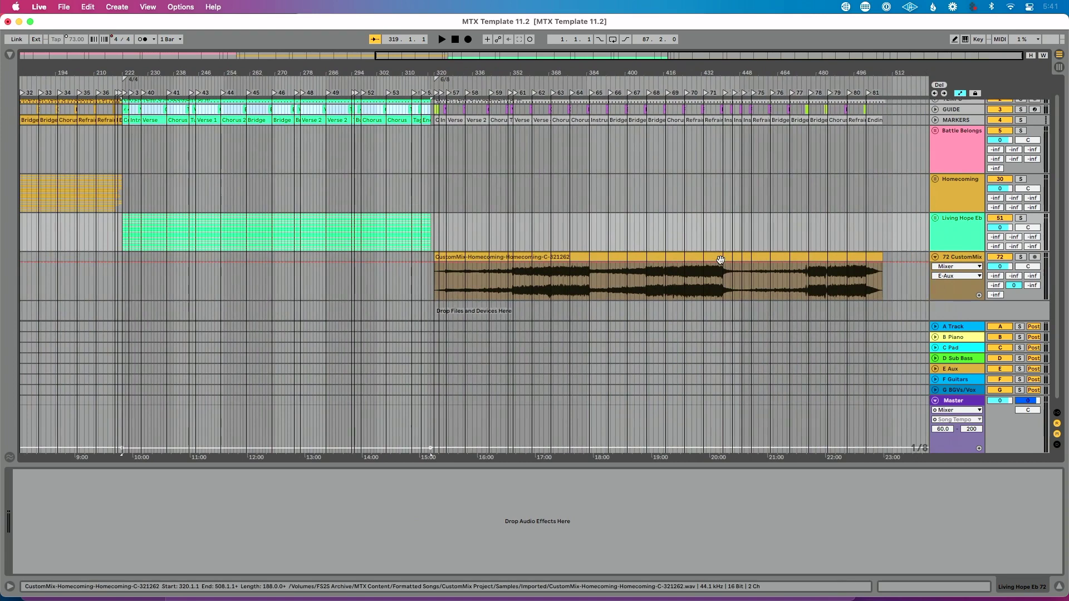
Step: Fold the CustomMix track and color it magenta, along with its audio clip and its click, tempo, guide and marker clips
{"action": "scroll", "coordinate": [710, 255], "scroll_direction": "up", "scroll_amount": 2}
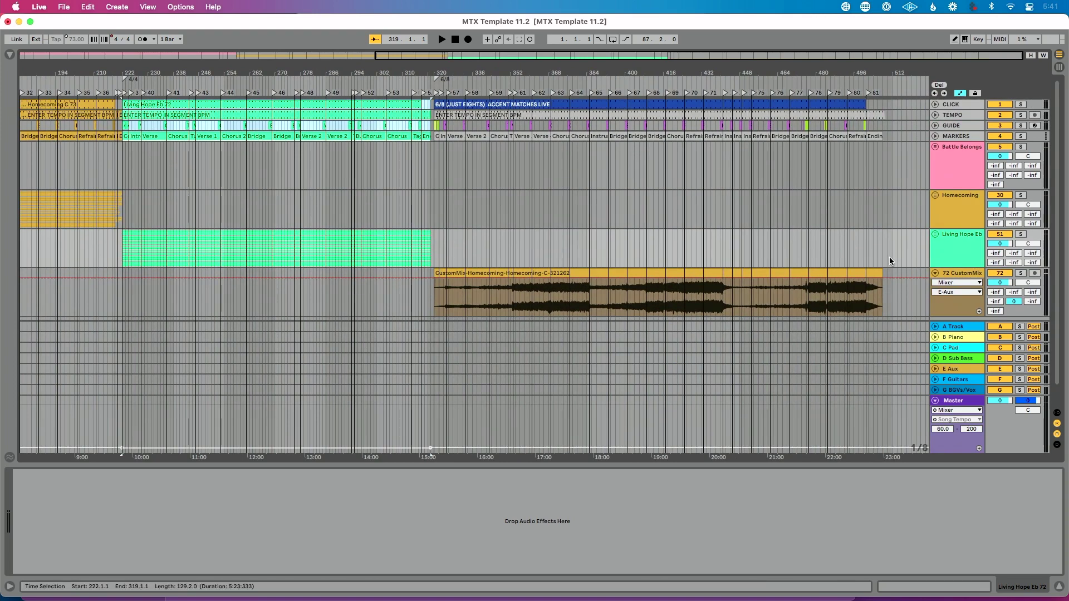
{"action": "left_click", "coordinate": [935, 273]}
{"action": "left_click", "coordinate": [907, 267]}
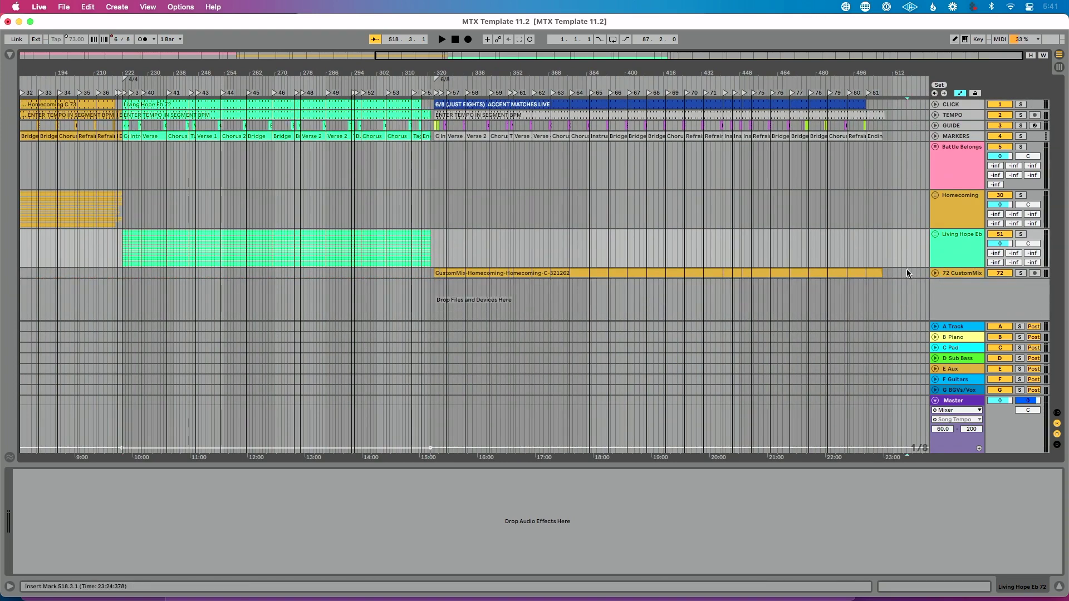
{"action": "left_click_drag", "start_coordinate": [907, 268], "coordinate": [352, 107]}
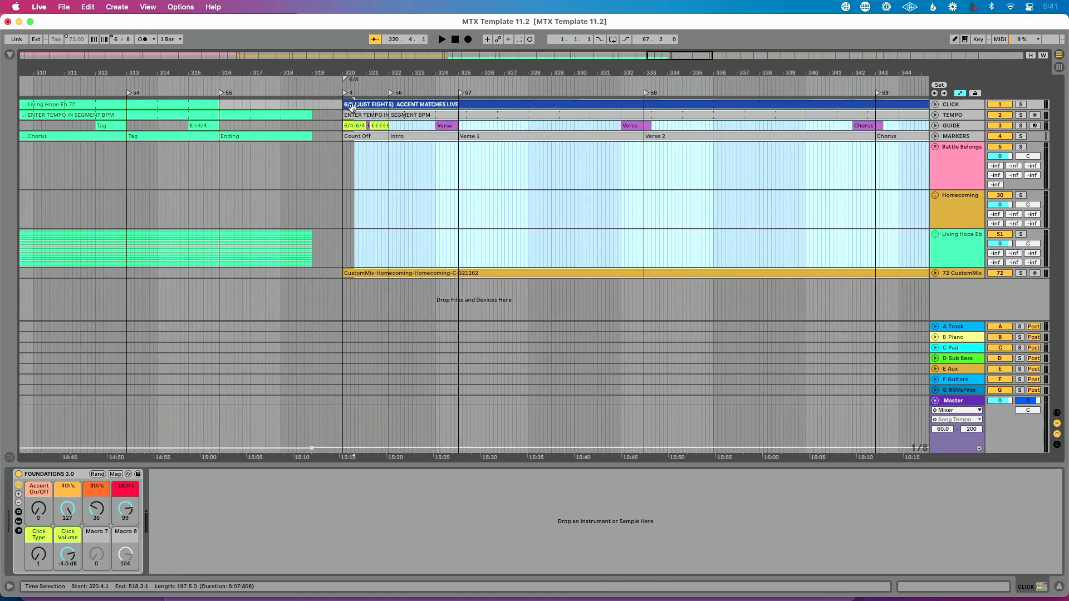
{"action": "right_click", "coordinate": [352, 106]}
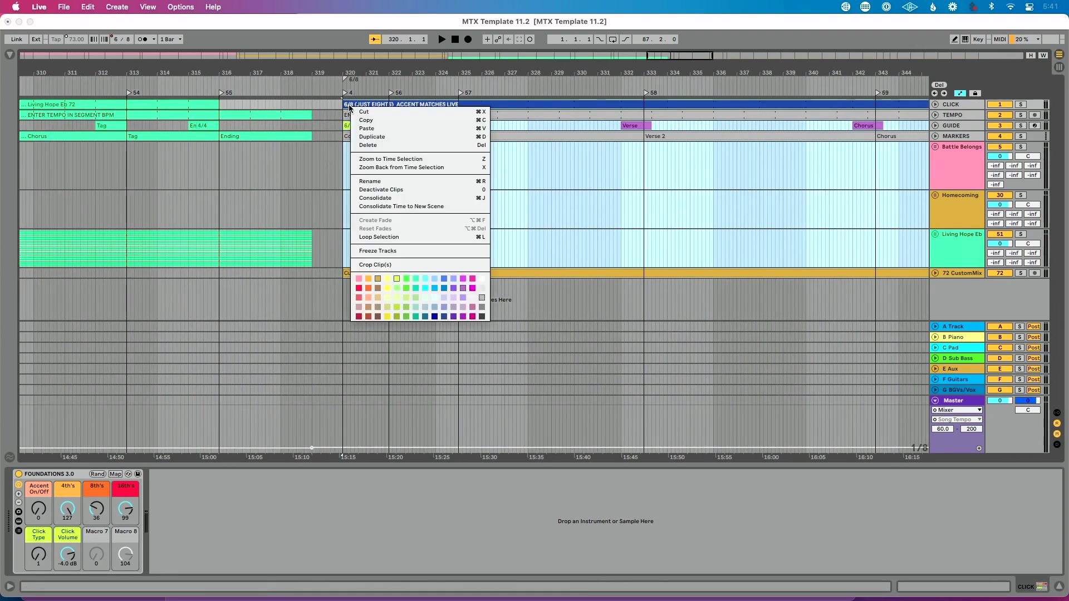
{"action": "left_click", "coordinate": [473, 278]}
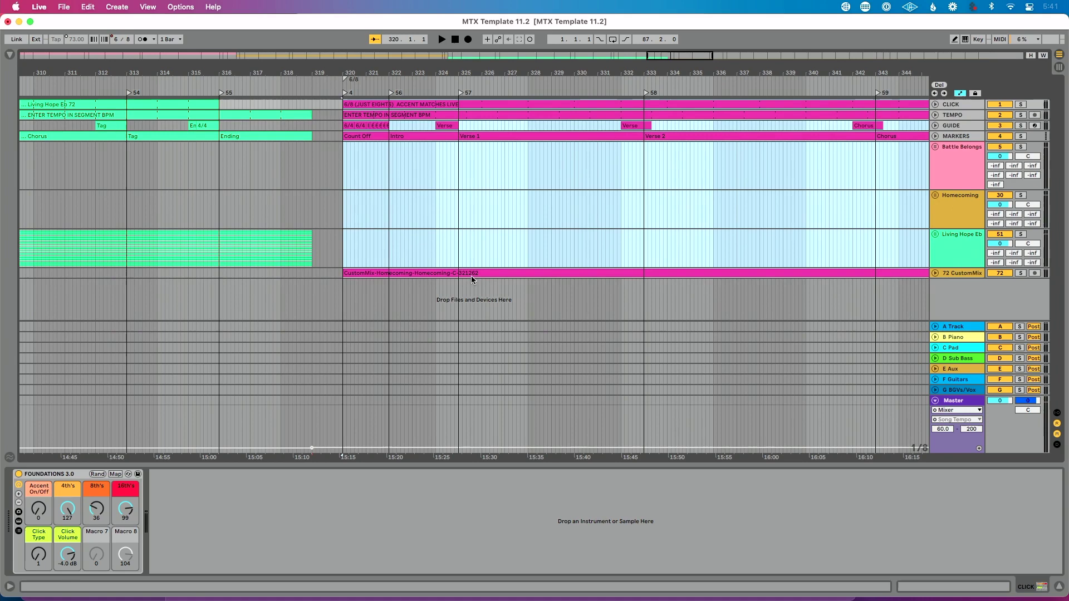
{"action": "right_click", "coordinate": [952, 274]}
{"action": "left_click", "coordinate": [762, 287]}
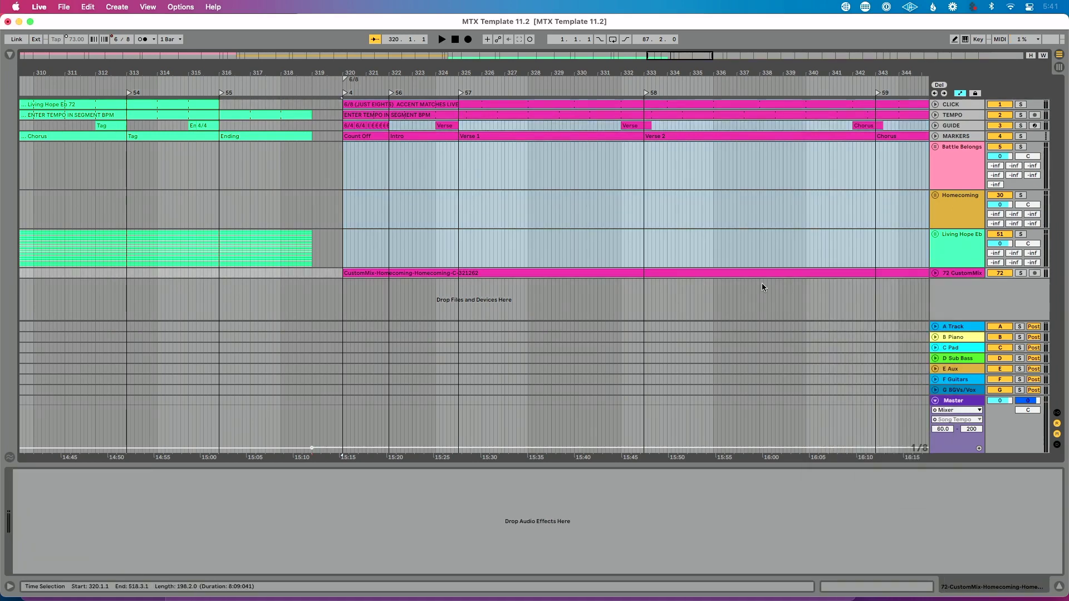
Step: Show the whole set, jump to songs 3 and 4, and play the CustomMix from its start
{"action": "left_click_drag", "start_coordinate": [631, 72], "coordinate": [631, 23]}
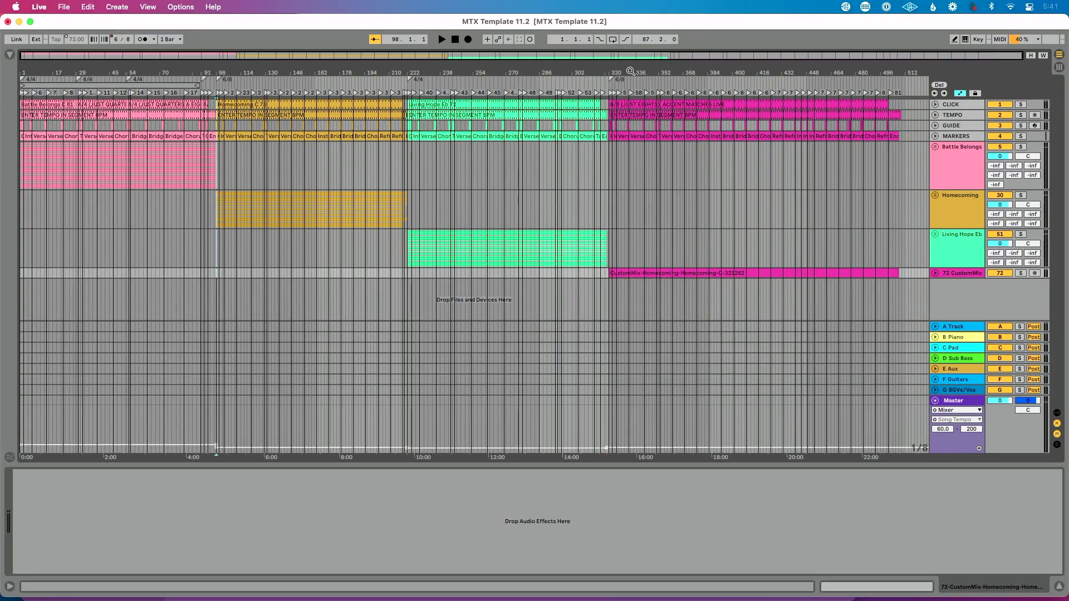
{"action": "key", "text": "3"}
{"action": "key", "text": "4"}
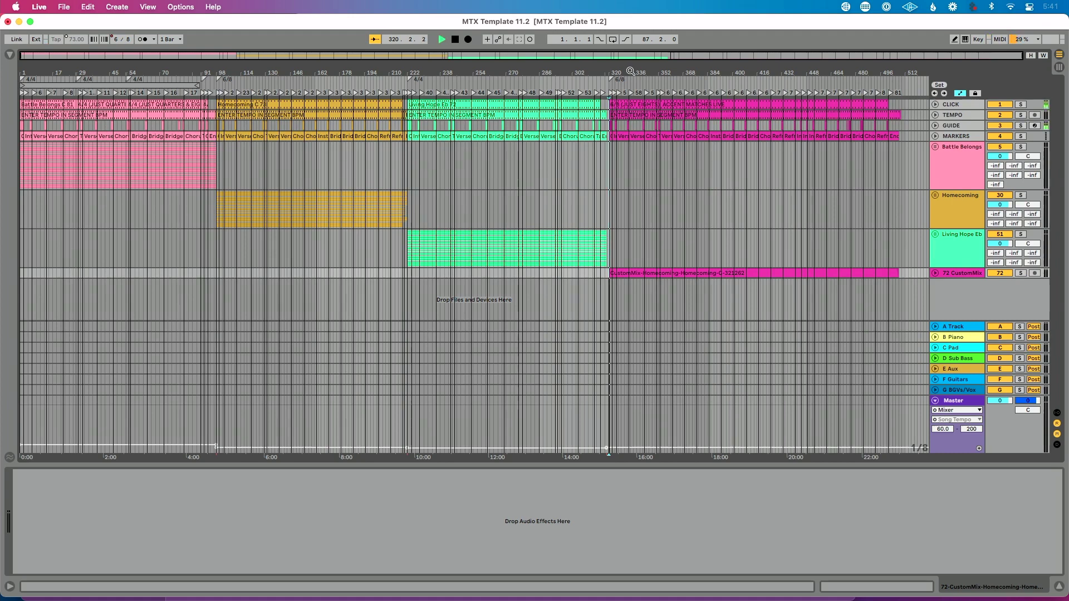
{"action": "left_click", "coordinate": [630, 71]}
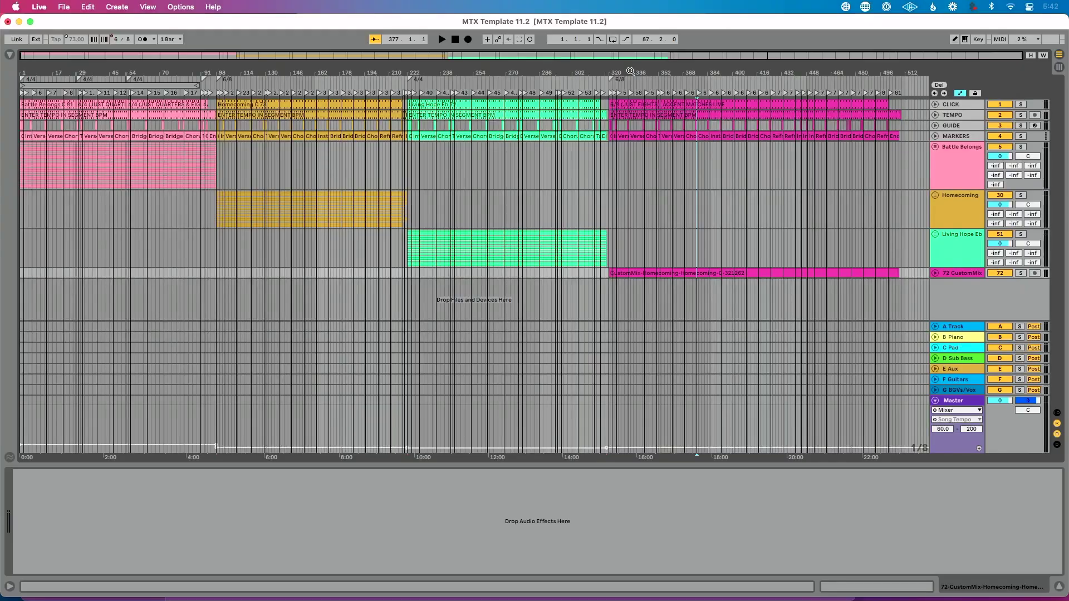
Step: Examine the track routing and sends inside the Battle Belongs and Homecoming groups in Session View, folding each group again
{"action": "key", "text": "Tab"}
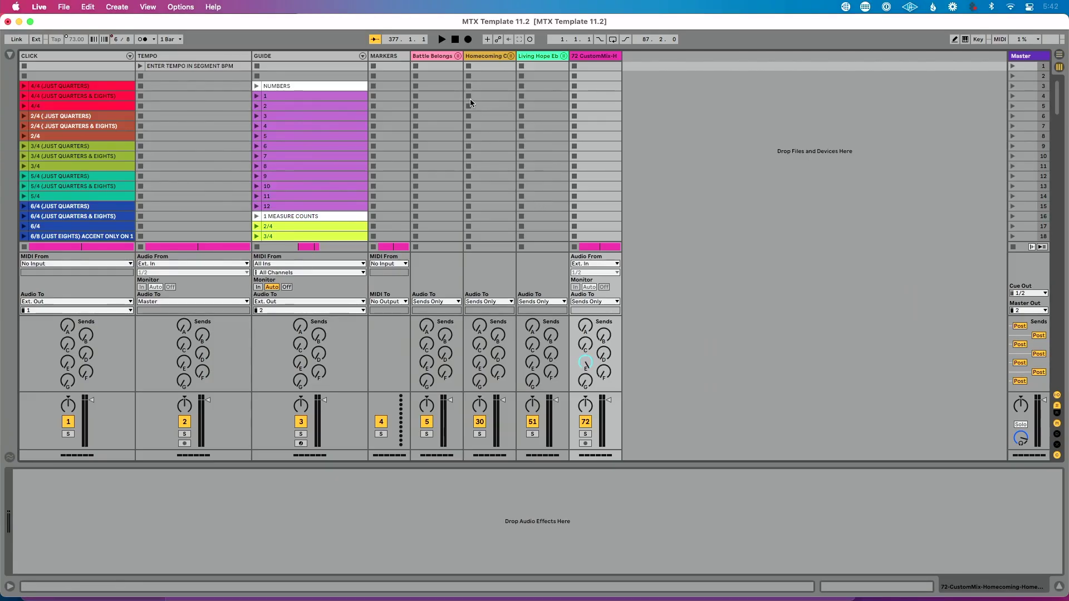
{"action": "left_click", "coordinate": [456, 55]}
{"action": "scroll", "coordinate": [543, 199], "scroll_direction": "right", "scroll_amount": 5}
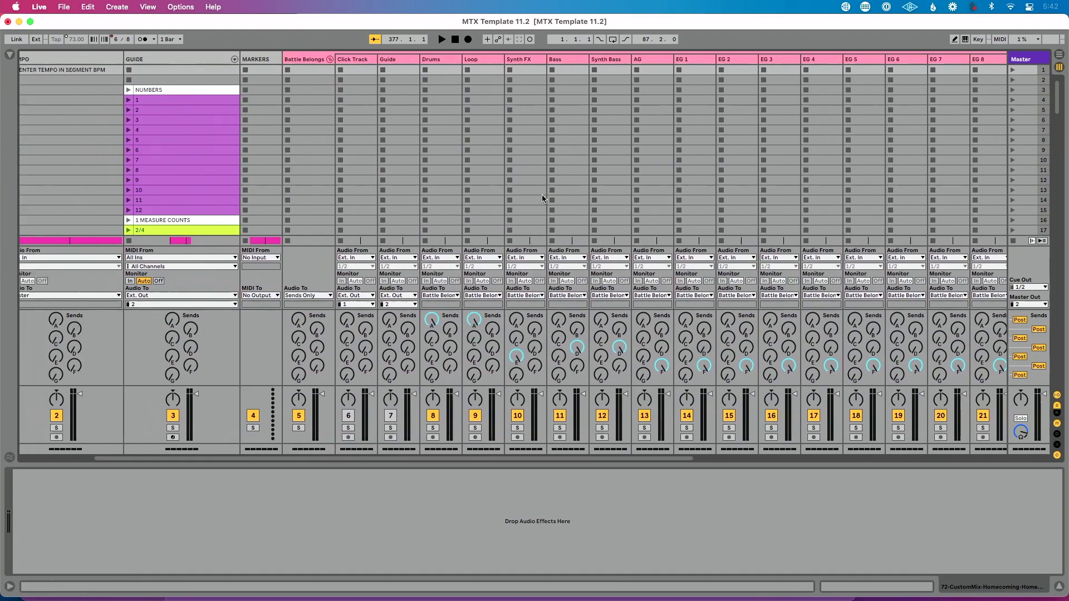
{"action": "scroll", "coordinate": [542, 198], "scroll_direction": "left", "scroll_amount": 3}
{"action": "left_click", "coordinate": [408, 60]}
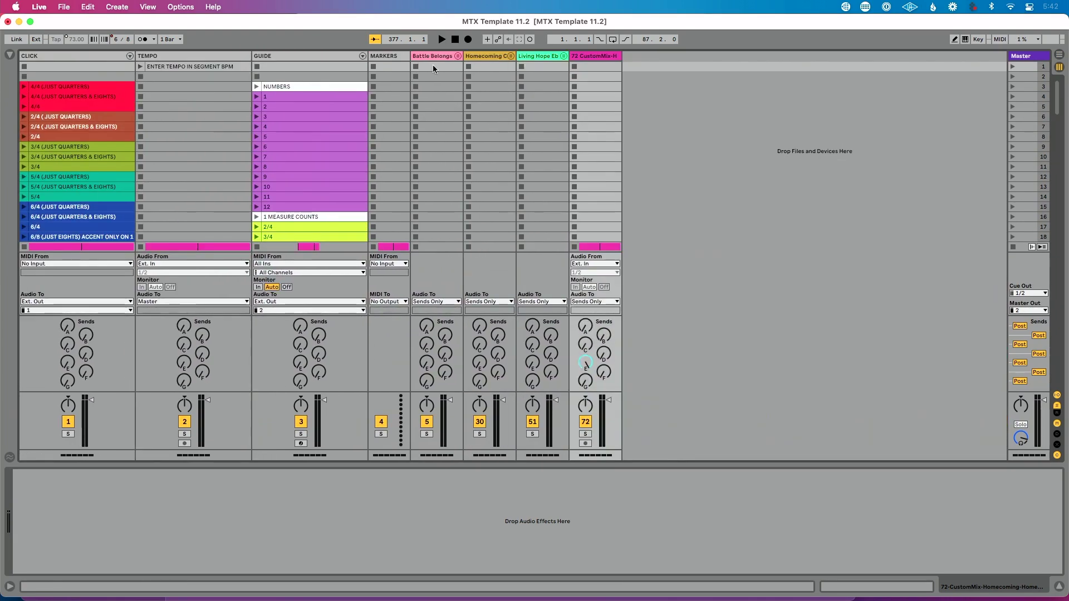
{"action": "left_click", "coordinate": [510, 56]}
{"action": "scroll", "coordinate": [572, 184], "scroll_direction": "right", "scroll_amount": 3}
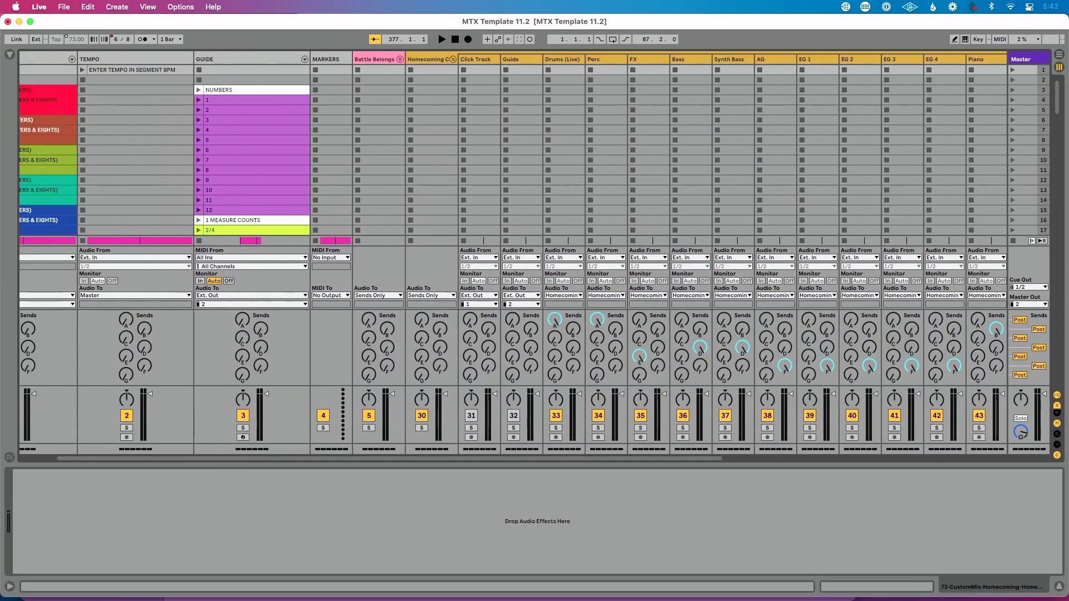
{"action": "left_click", "coordinate": [453, 59]}
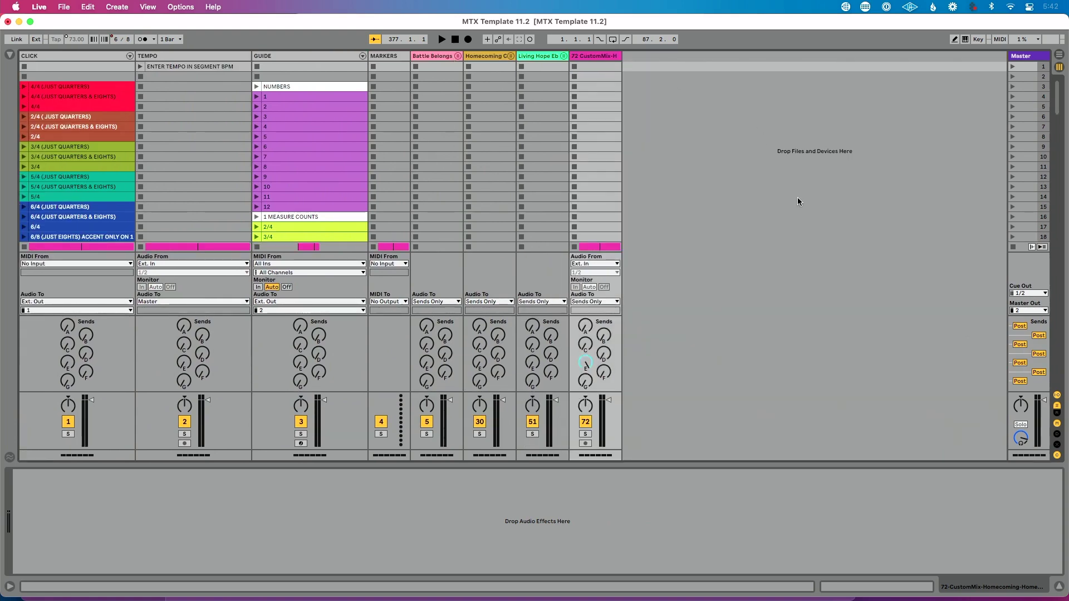
Step: Check the audio device preferences, close them, and show the return tracks with their output routing
{"action": "key", "text": "super+comma"}
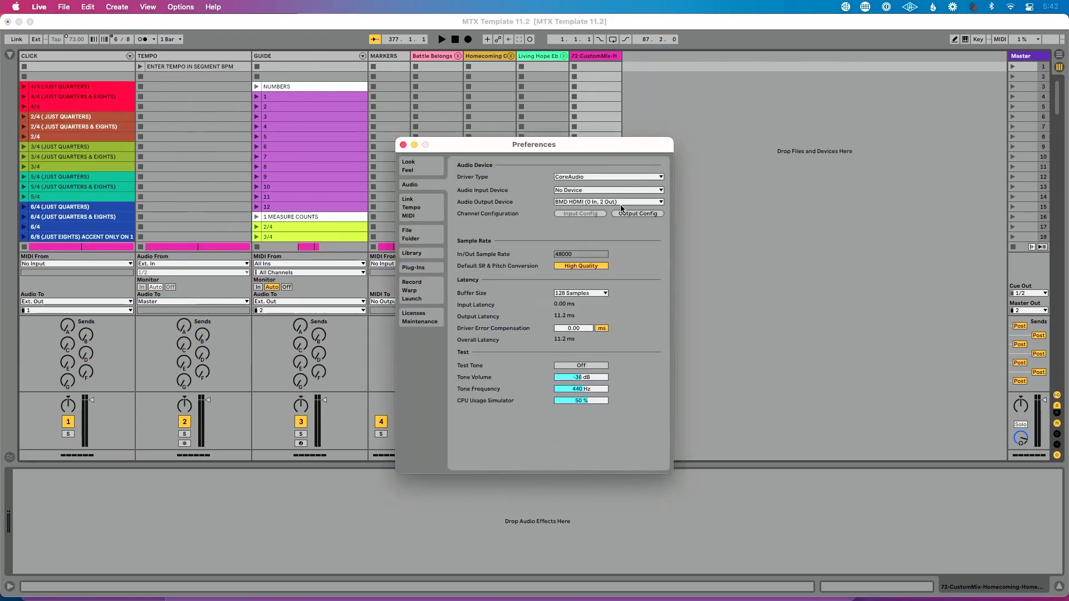
{"action": "key", "text": "Escape"}
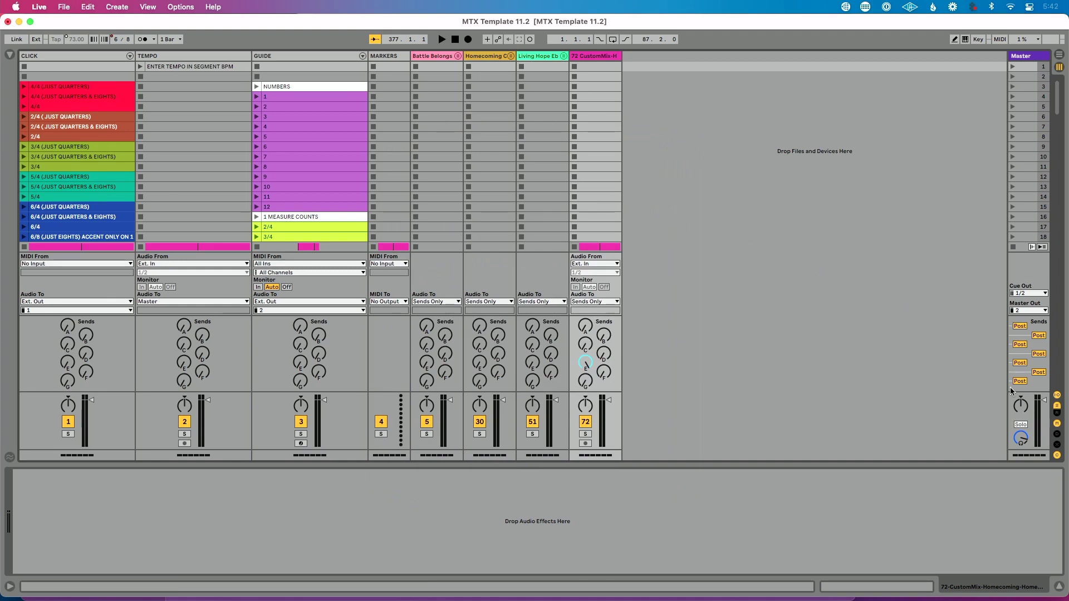
{"action": "left_click", "coordinate": [1057, 406]}
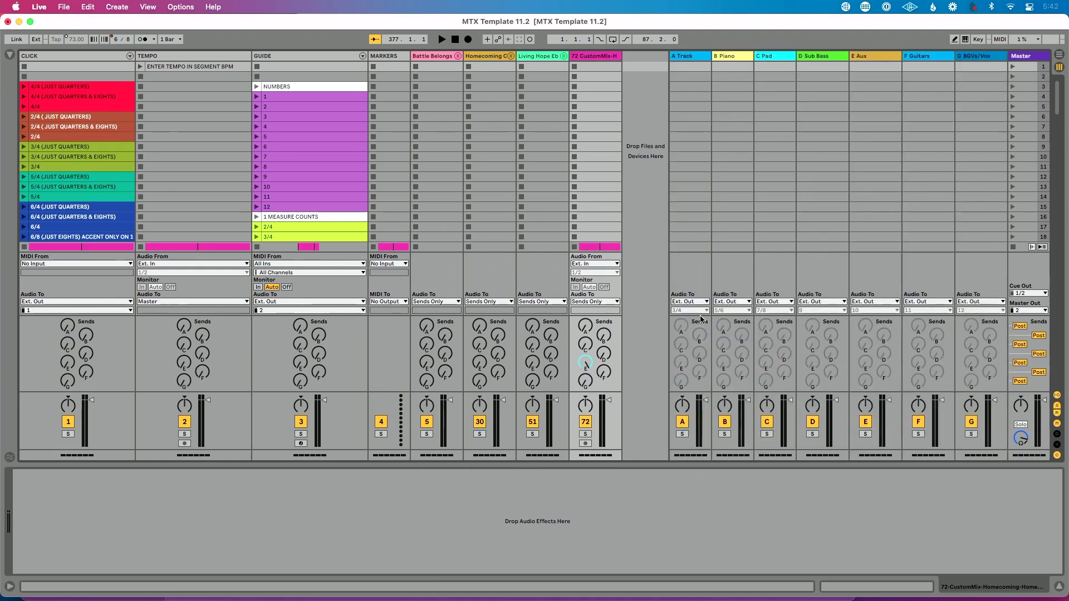